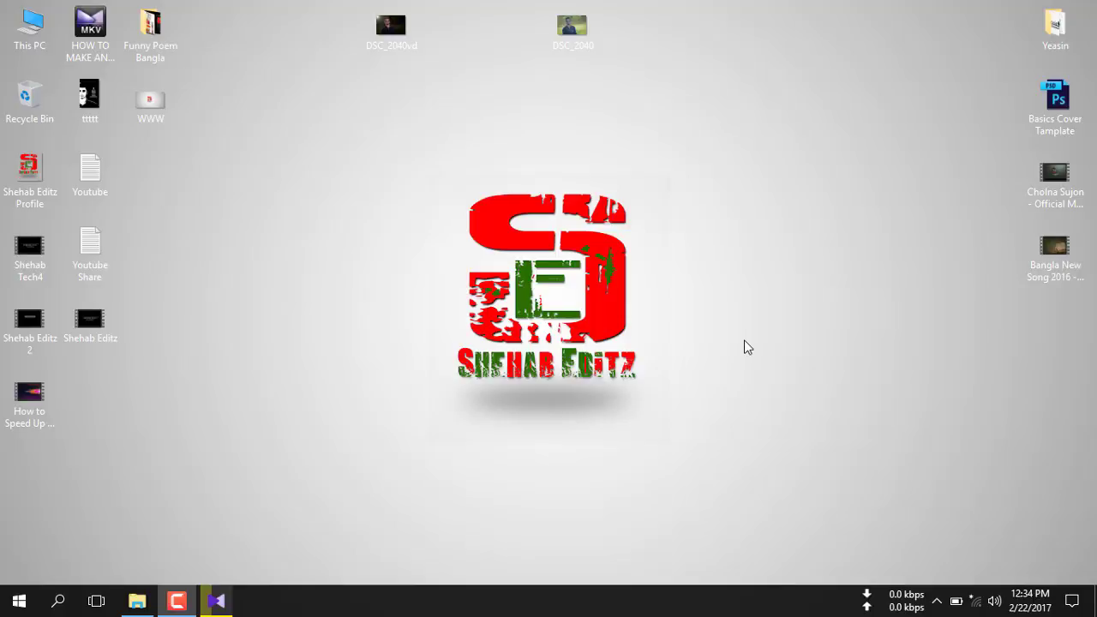
# Launch Adobe Photoshop CC 2017 from the Start menu's Most used list
pyautogui.click(18, 600)
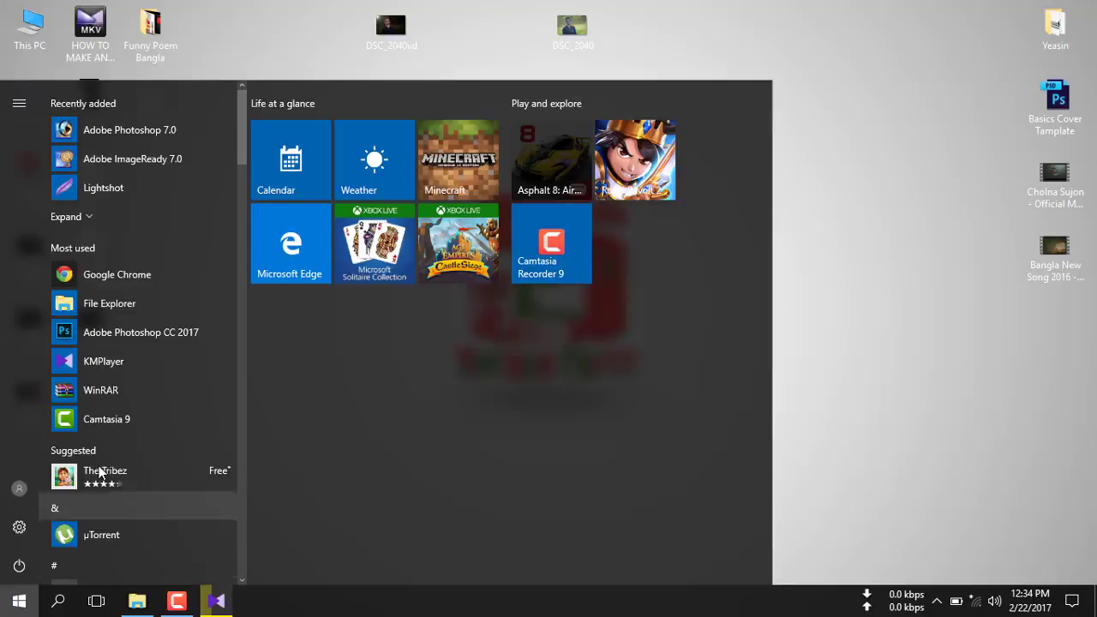
pyautogui.click(121, 332)
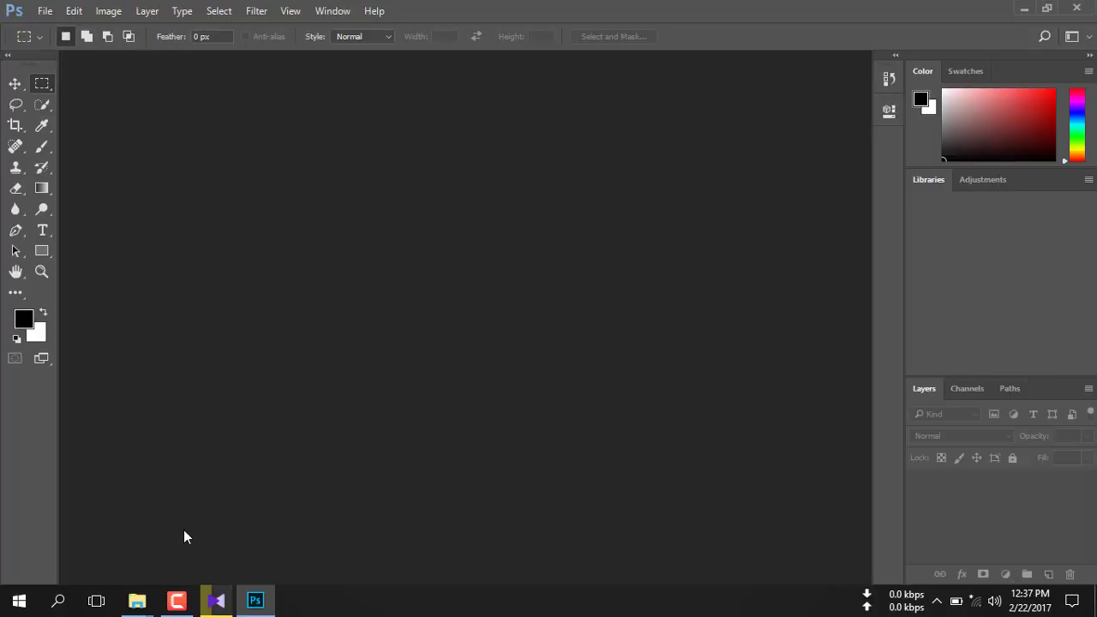
pyautogui.moveTo(137, 601)
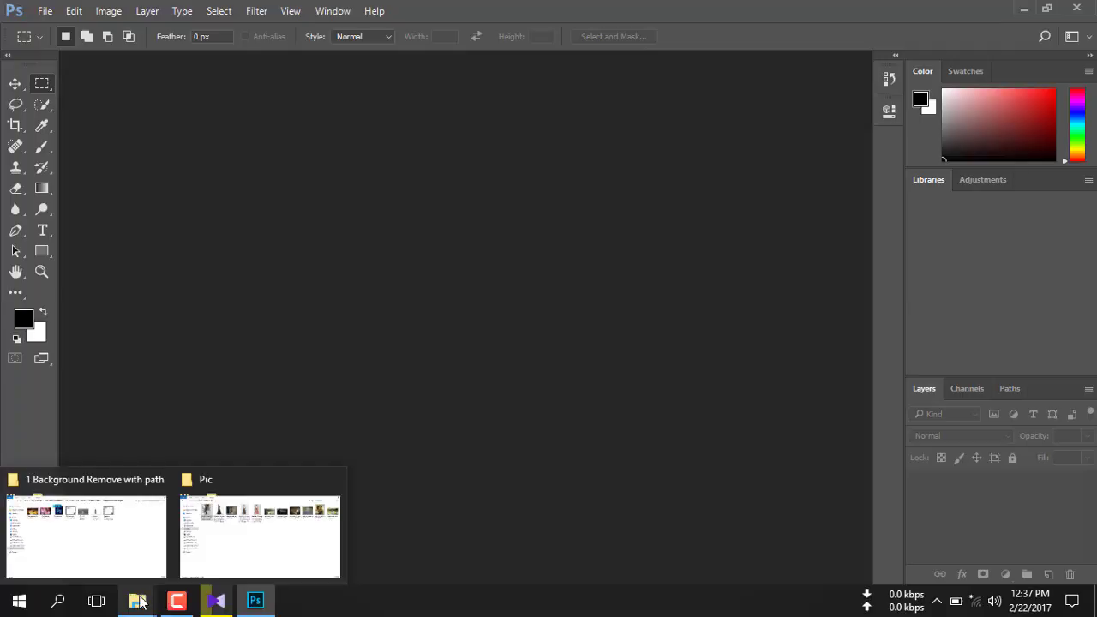
# Rename the street photo in the Pic folder to sfnr and open it in Photoshop
pyautogui.click(225, 549)
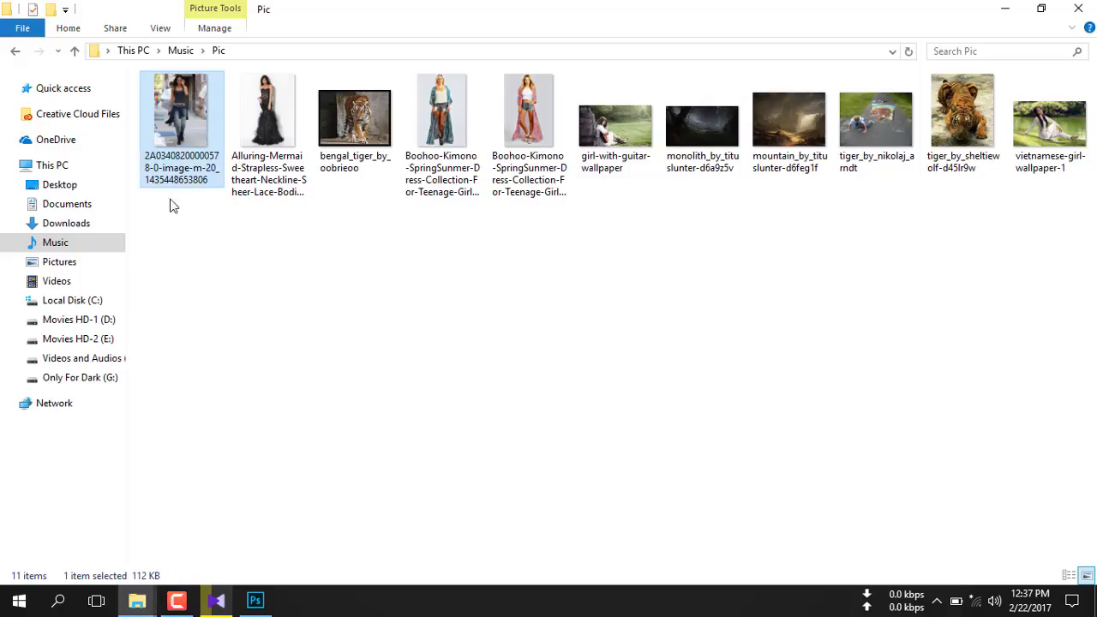
pyautogui.moveTo(201, 166); pyautogui.dragTo(193, 164)
pyautogui.hotkey('shift', 'F10')
pyautogui.click(233, 549)
pyautogui.write('sfnr')
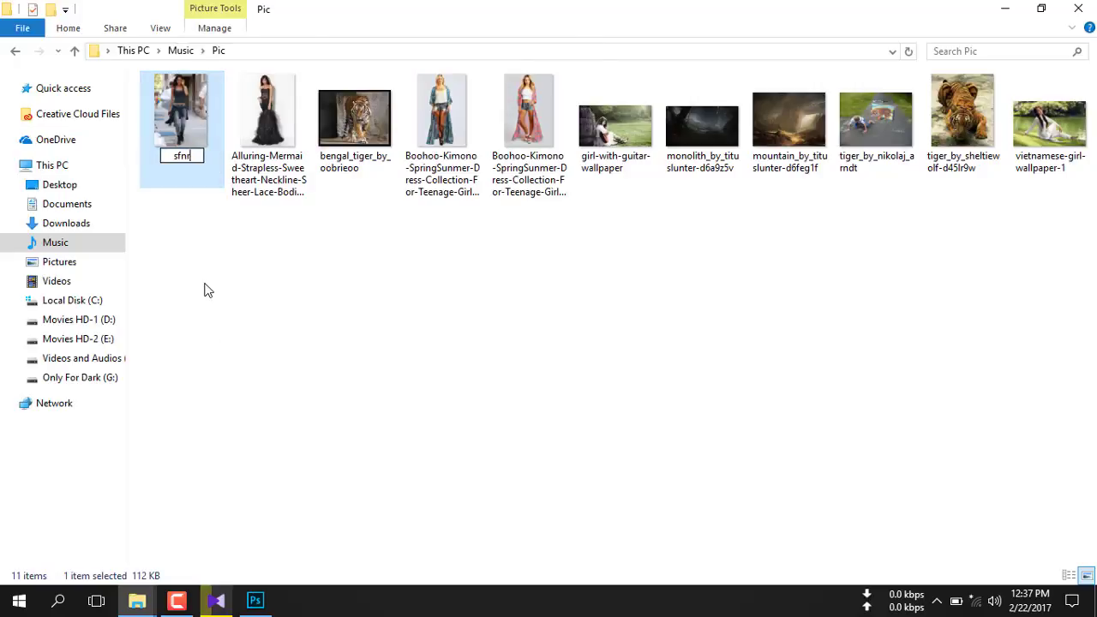
pyautogui.press('Return')
pyautogui.moveTo(784, 116)
pyautogui.mouseDown()
pyautogui.moveTo(260, 604)
pyautogui.moveTo(386, 257)
pyautogui.mouseUp()
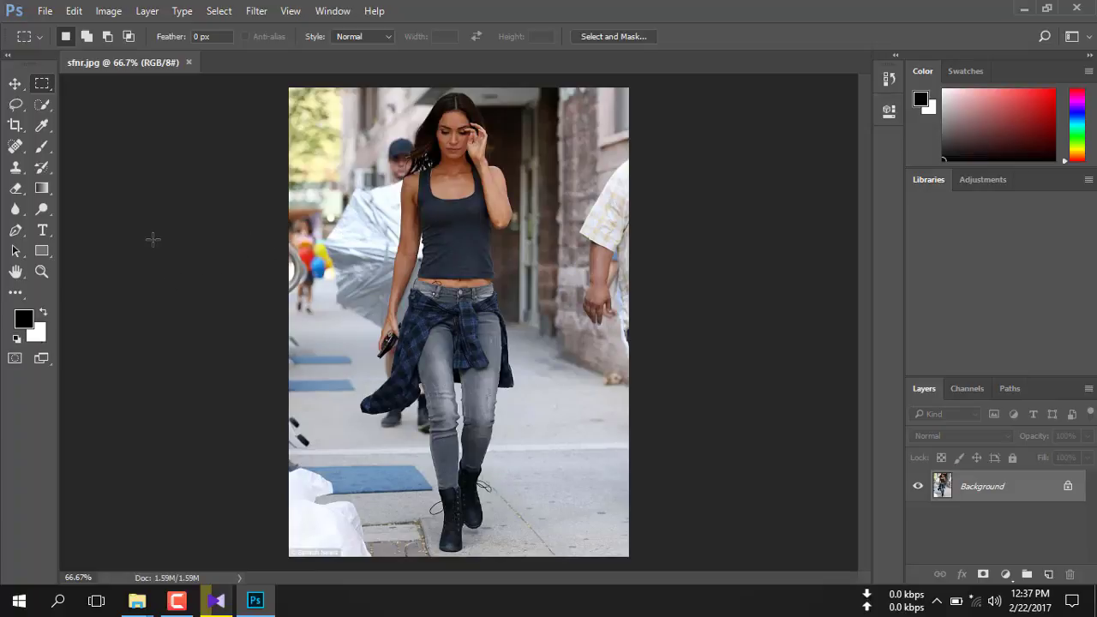
# Activate the Quick Selection Tool in Add to selection mode
pyautogui.click(35, 110)
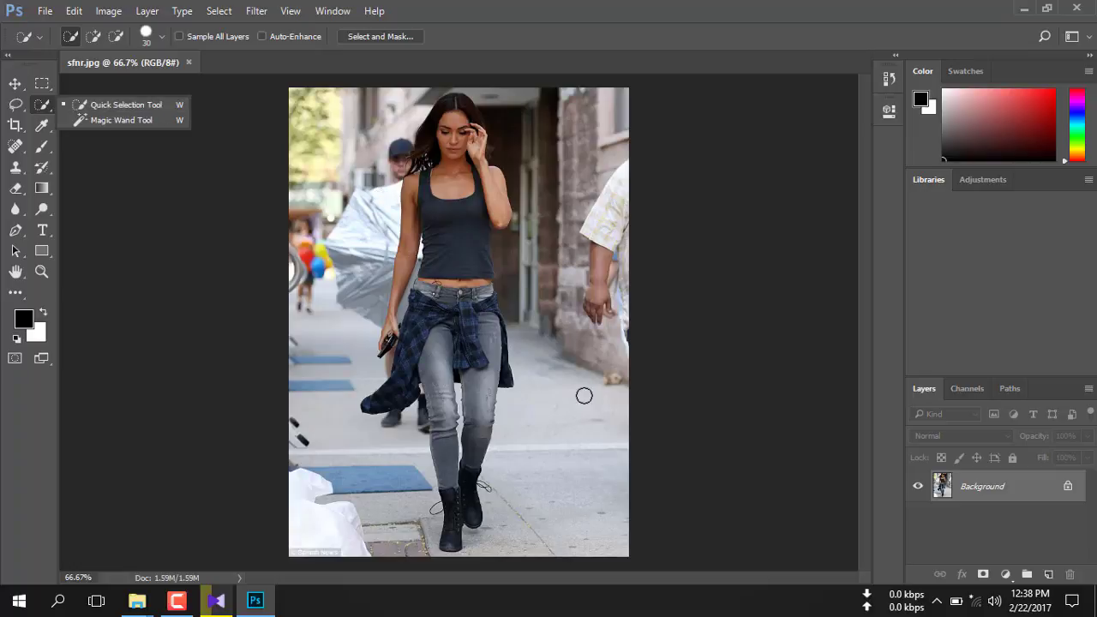
pyautogui.click(673, 257)
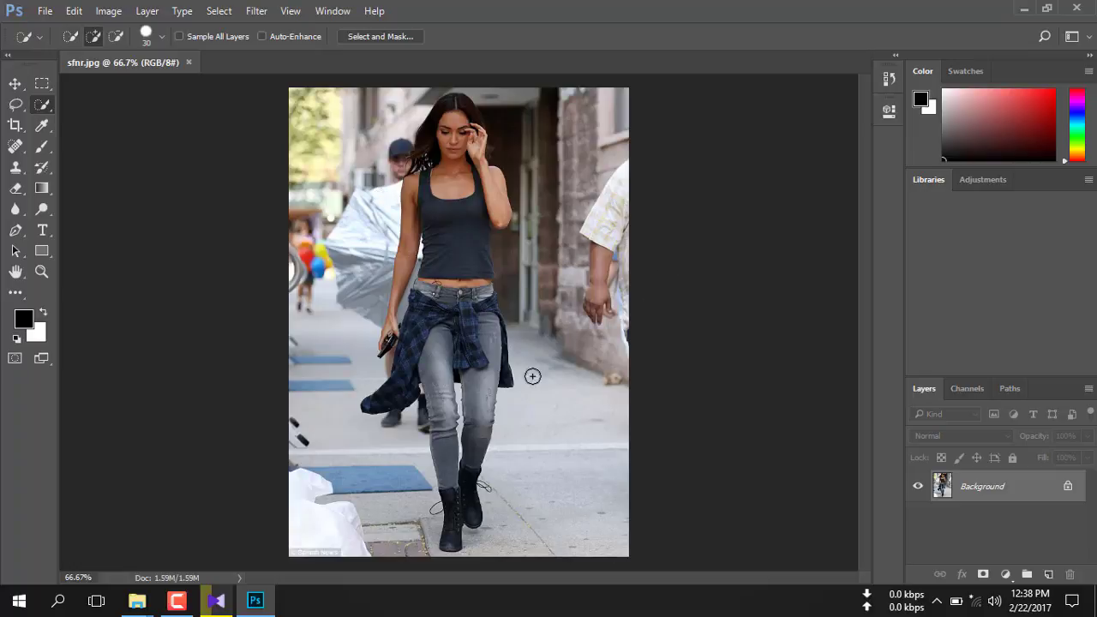
pyautogui.moveTo(137, 601)
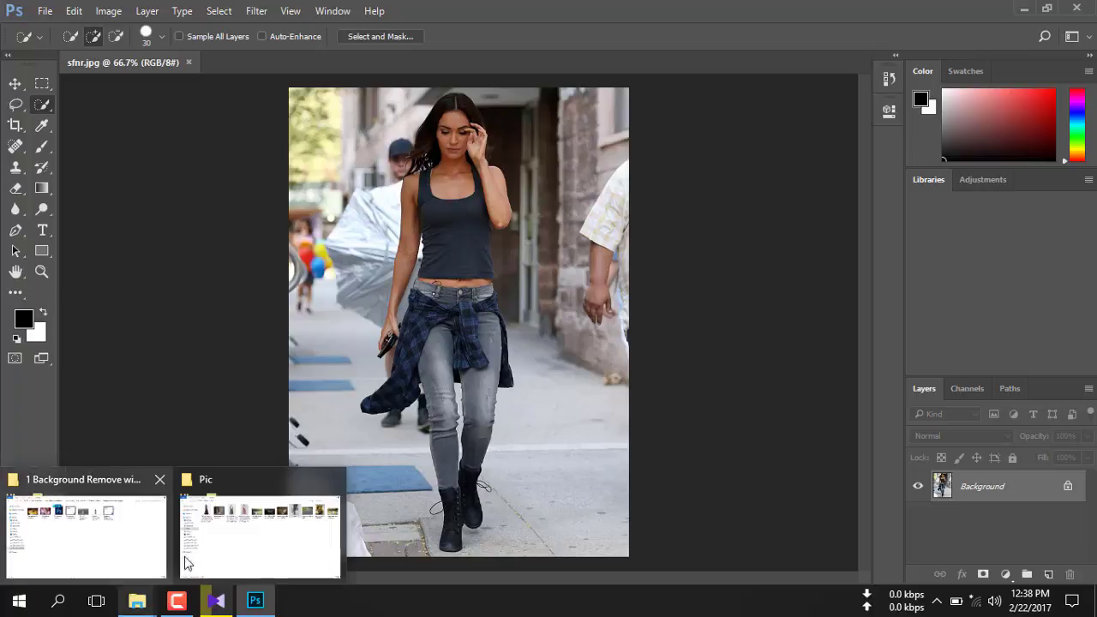
# Preview the Boohoo-Kimono photo, then open it in Photoshop as a second document
pyautogui.click(212, 525)
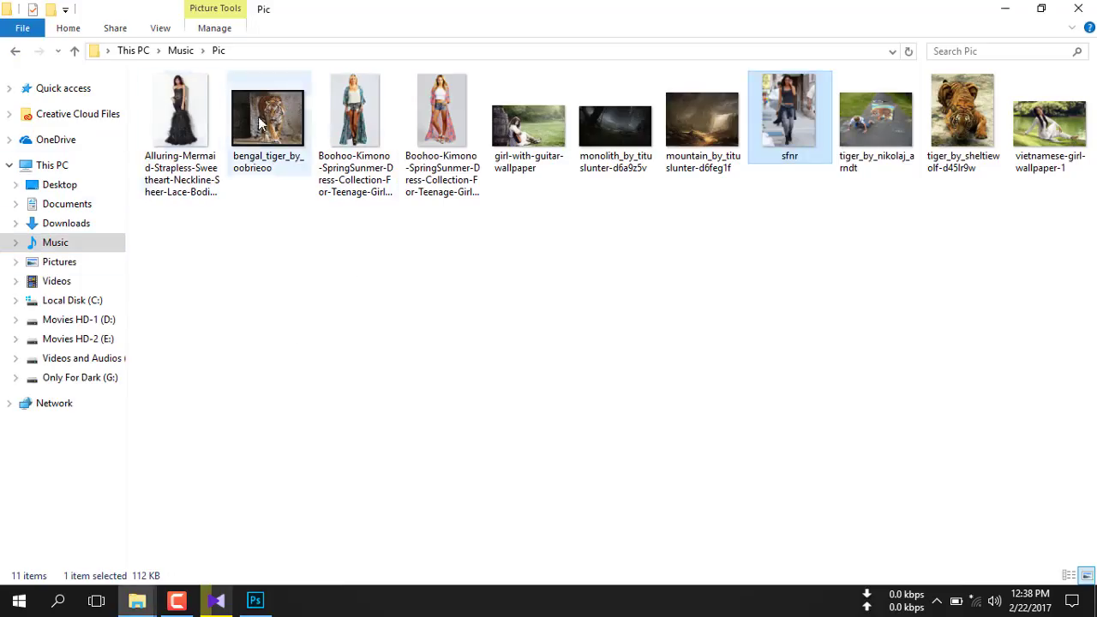
pyautogui.doubleClick(342, 120)
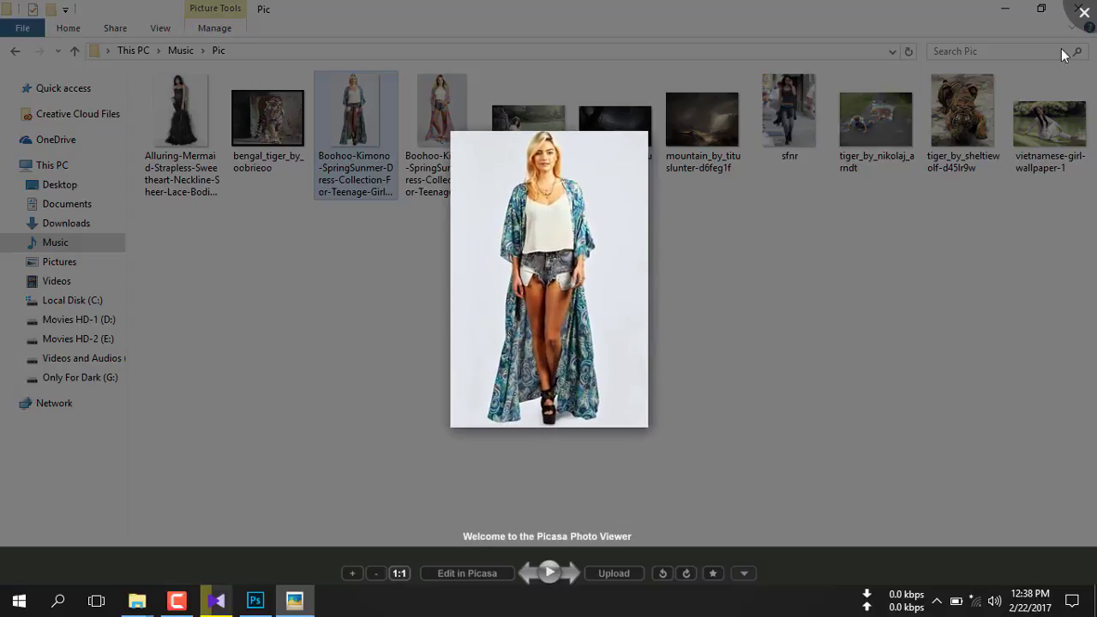
pyautogui.click(974, 91)
pyautogui.moveTo(345, 103); pyautogui.dragTo(412, 63)
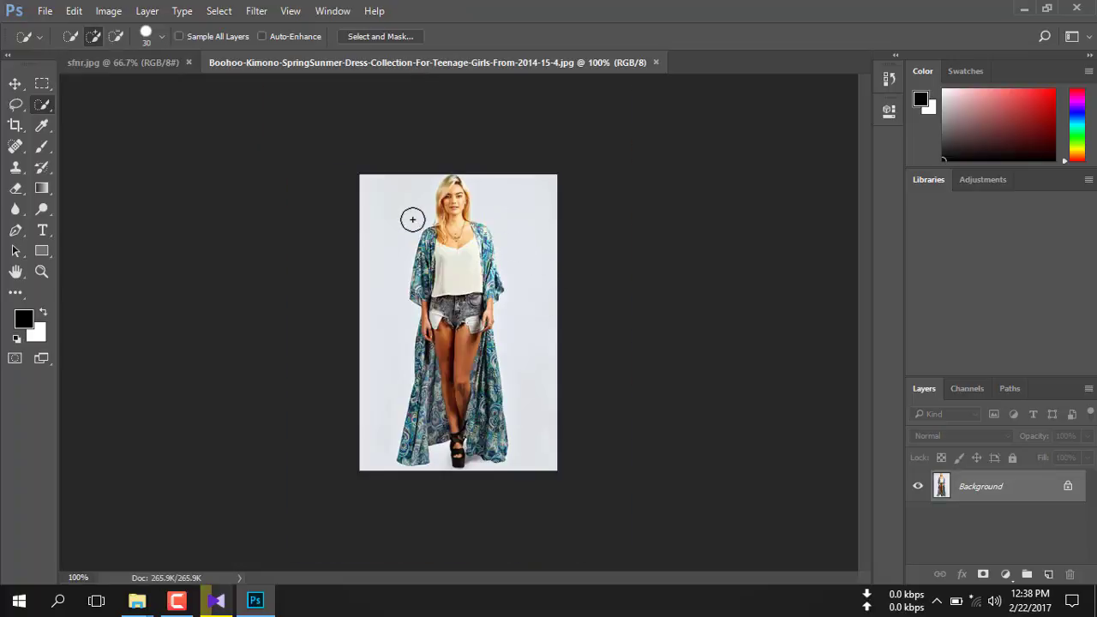
# Fit the kimono photo to the window and Magic Wand-select its light background
pyautogui.hotkey('ctrl', '0')
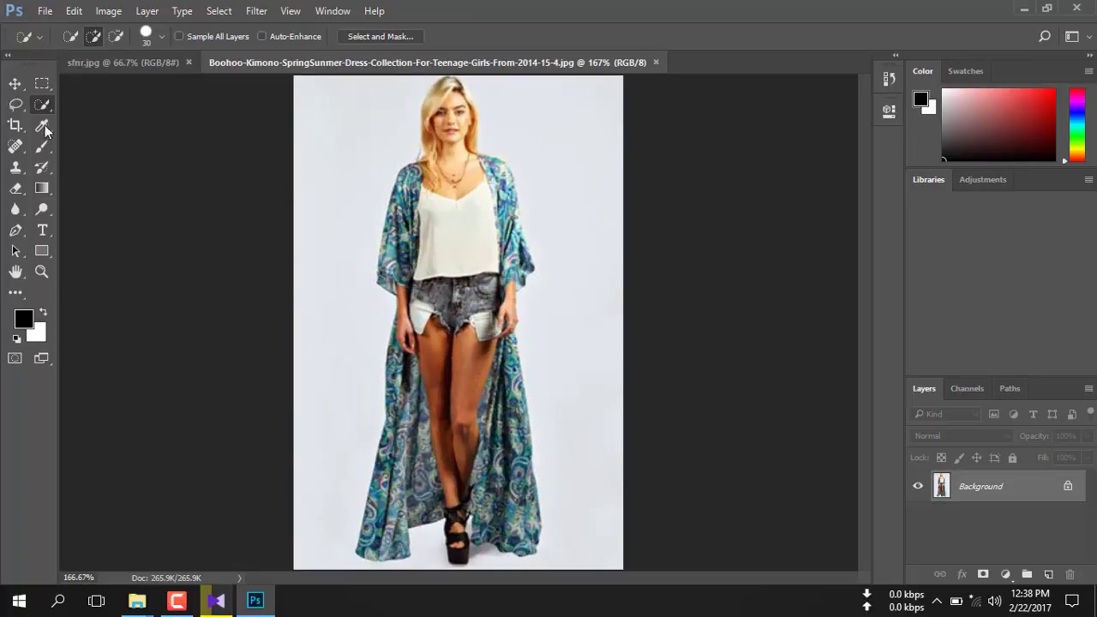
pyautogui.rightClick(42, 107)
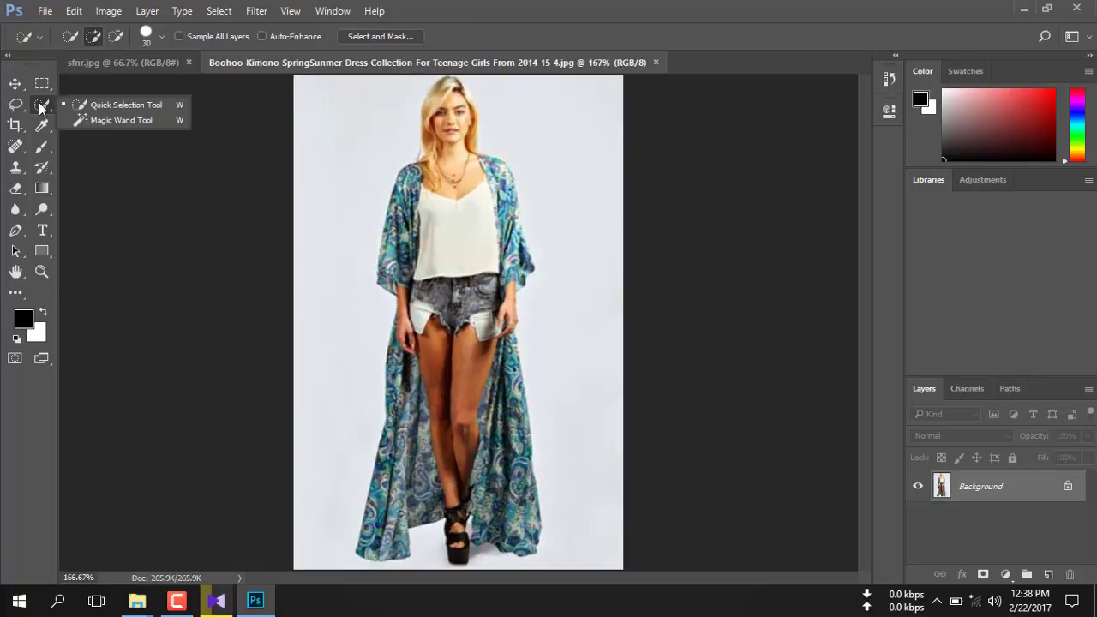
pyautogui.click(103, 119)
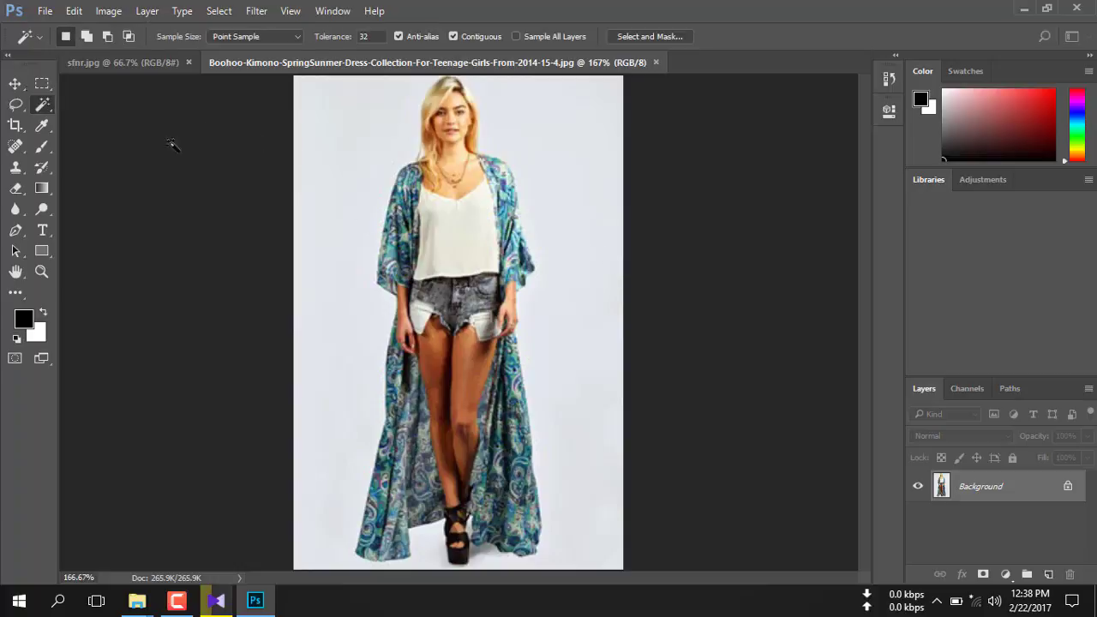
pyautogui.rightClick(43, 106)
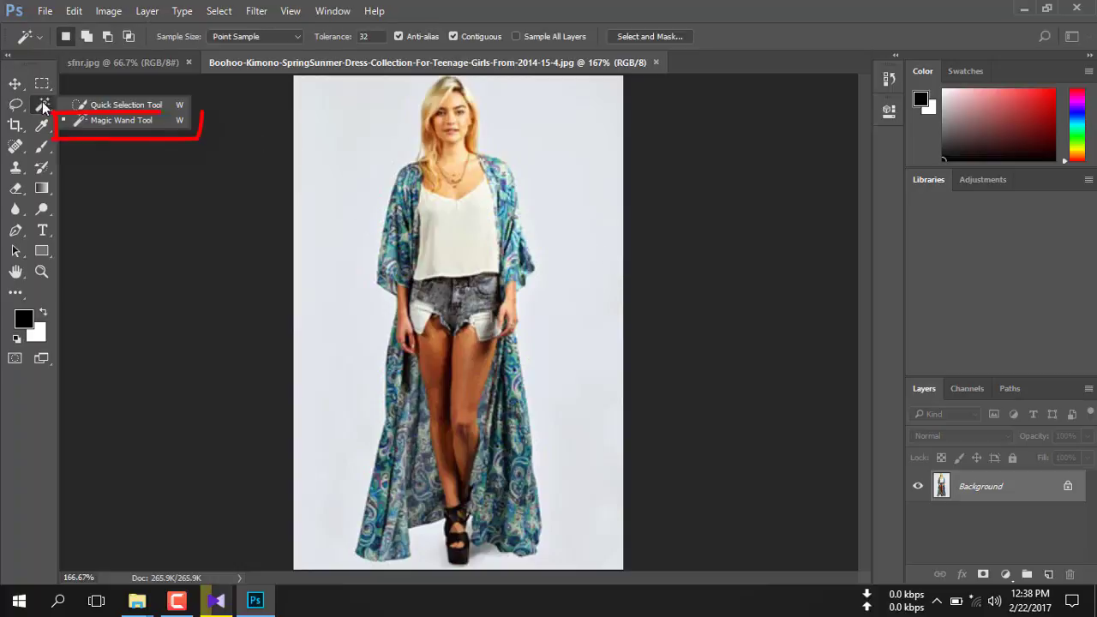
pyautogui.click(113, 119)
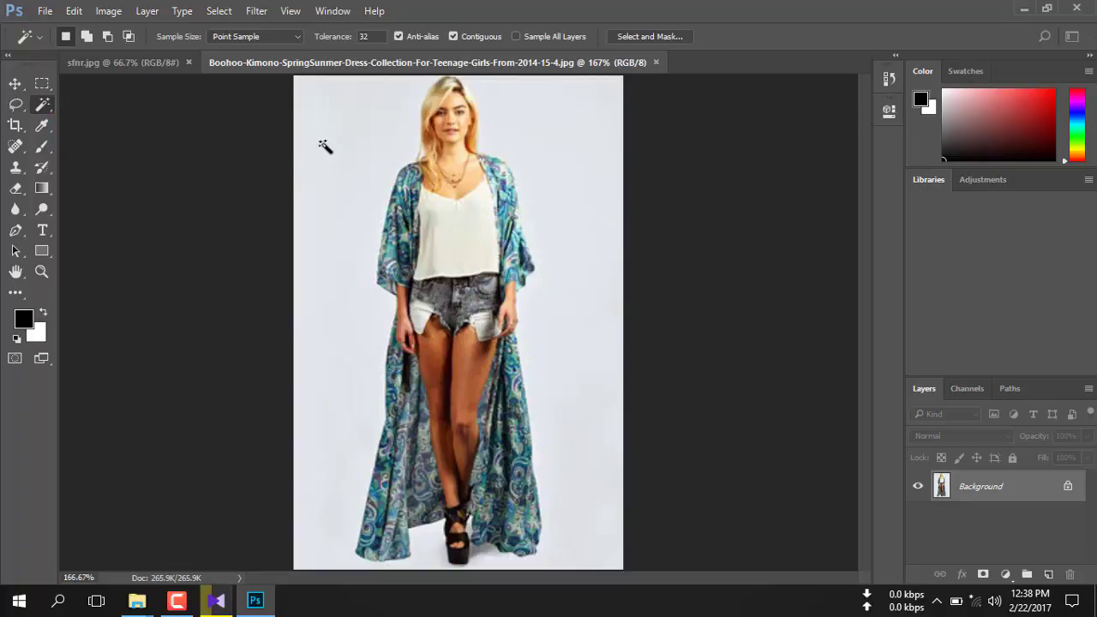
pyautogui.click(322, 145)
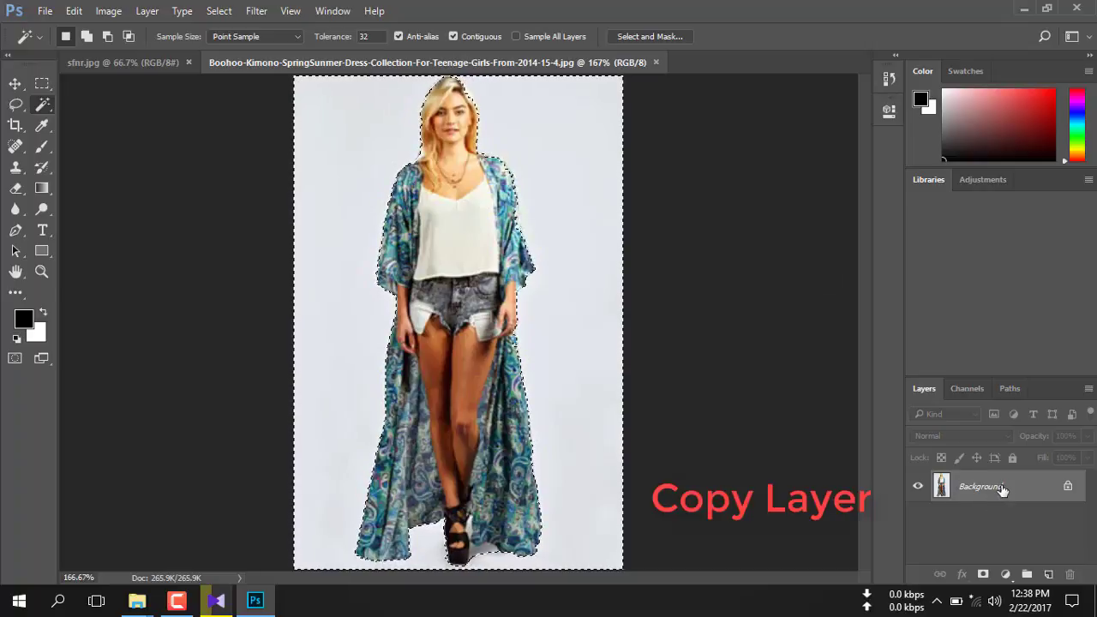
# Duplicate the Background layer, hide the original, and delete the selected backdrop to transparency
pyautogui.moveTo(998, 488)
pyautogui.mouseDown()
pyautogui.moveTo(1031, 523)
pyautogui.moveTo(1048, 573)
pyautogui.mouseUp()
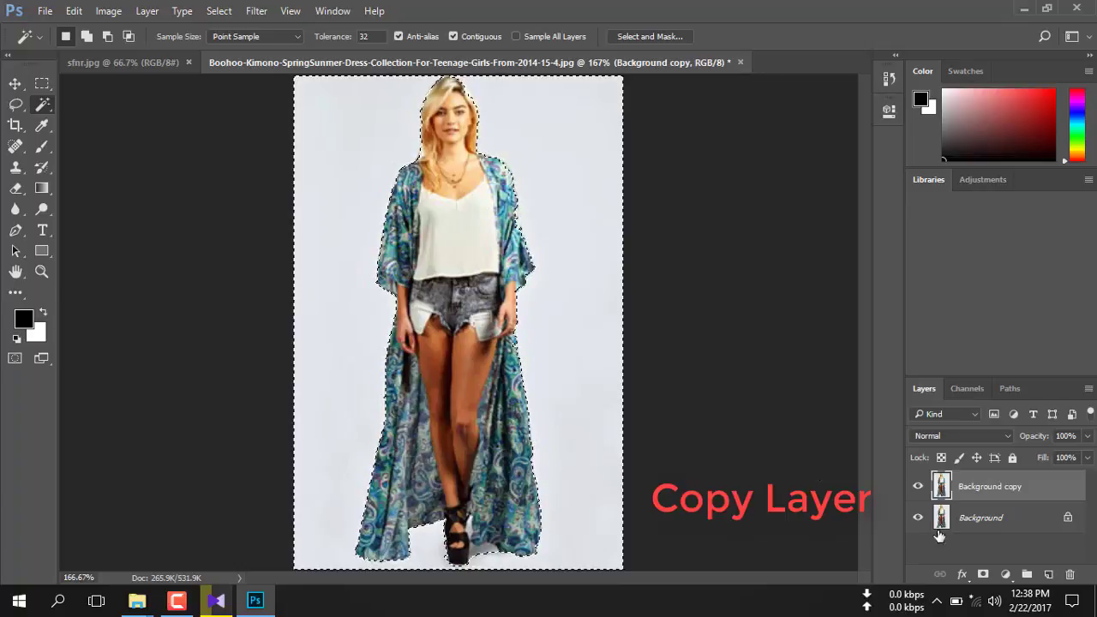
pyautogui.click(916, 520)
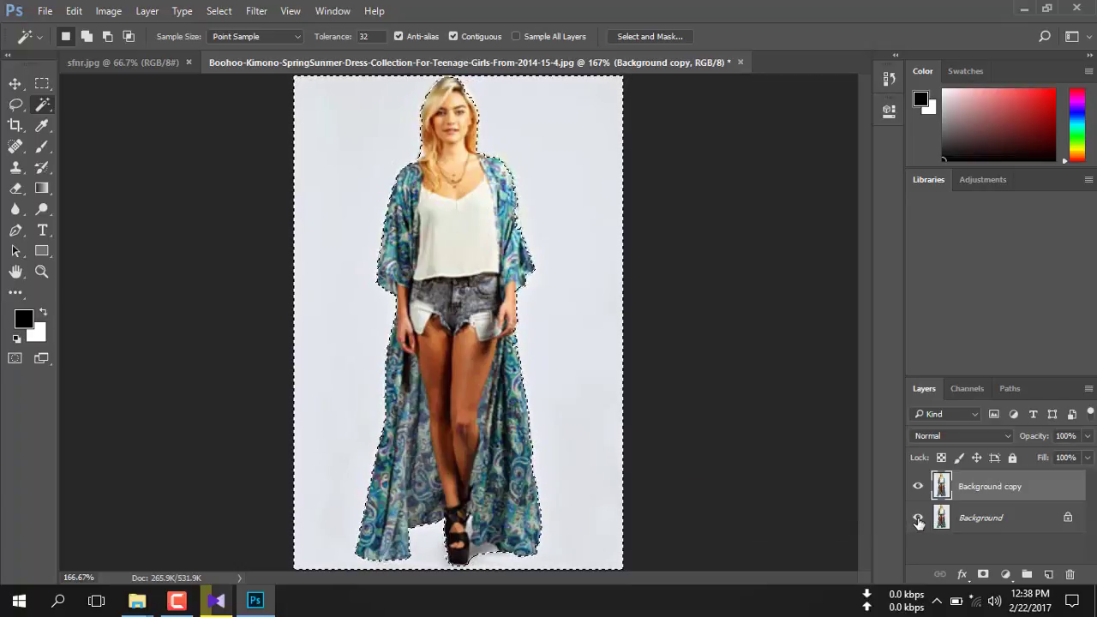
pyautogui.click(918, 519)
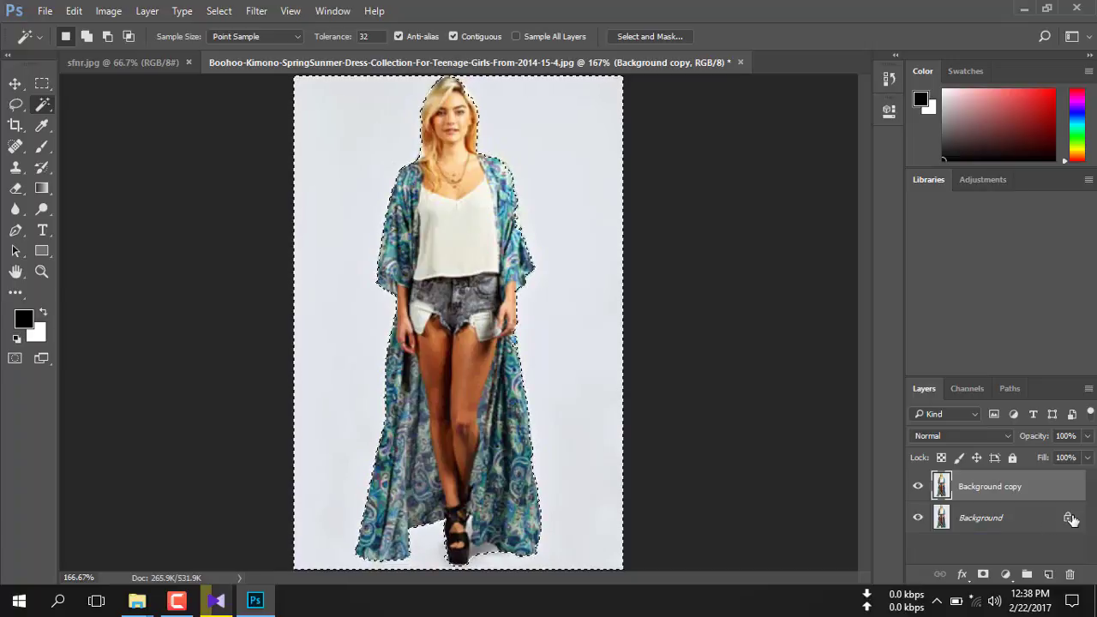
pyautogui.click(918, 517)
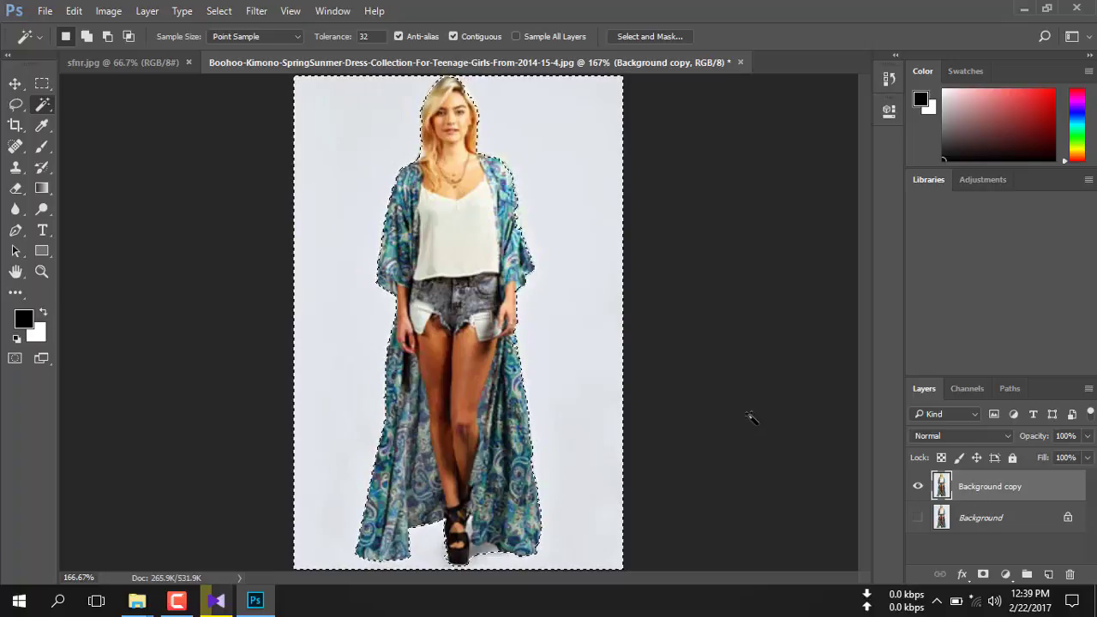
pyautogui.press('Delete')
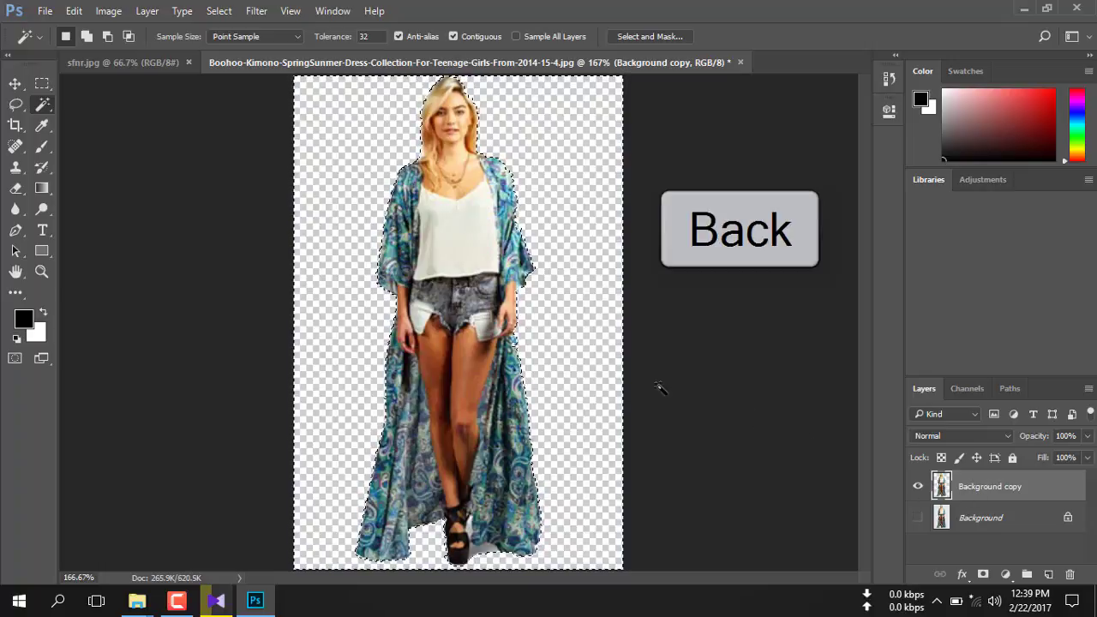
pyautogui.hotkey('ctrl', 'd')
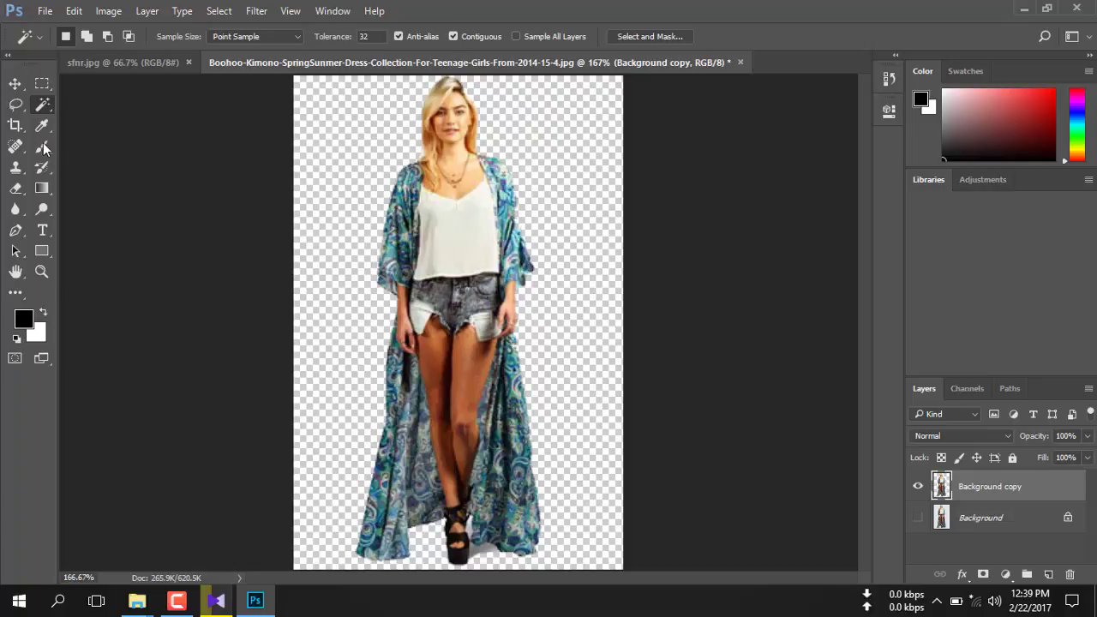
# Nudge the cut-out kimono model slightly down with the Move tool
pyautogui.click(14, 83)
pyautogui.moveTo(444, 215)
pyautogui.mouseDown()
pyautogui.moveTo(455, 283)
pyautogui.moveTo(468, 208)
pyautogui.mouseUp()
pyautogui.press('Down')
pyautogui.press('Down')
pyautogui.press('Down')
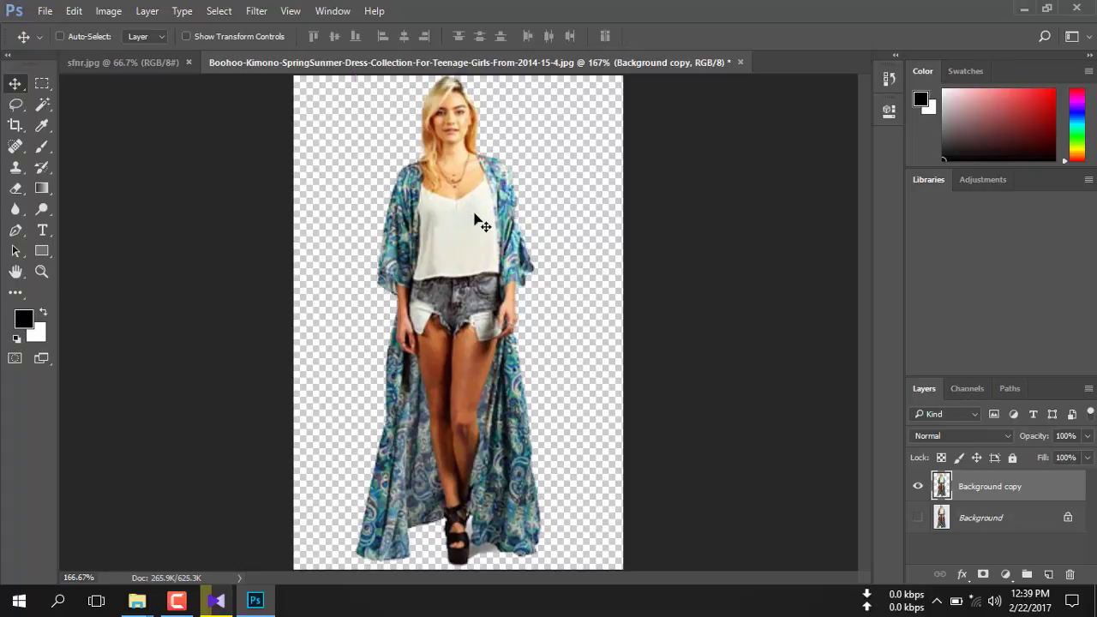
pyautogui.press('ctrl')
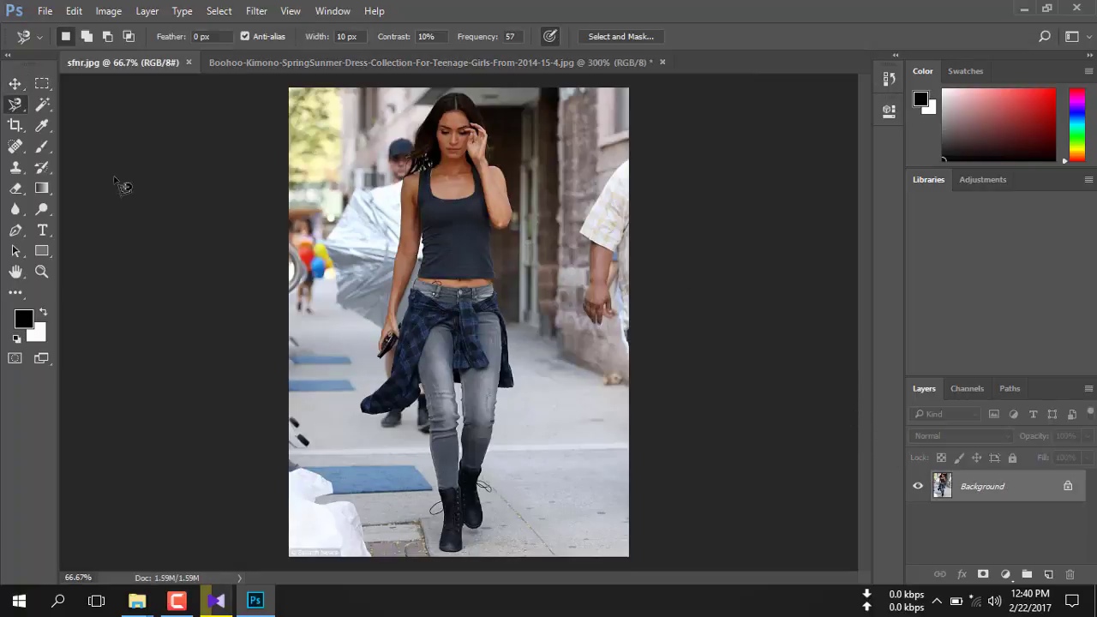
# Switch to Quick Selection with a 33 px brush, test-select the arm and hip, then deselect
pyautogui.click(46, 104)
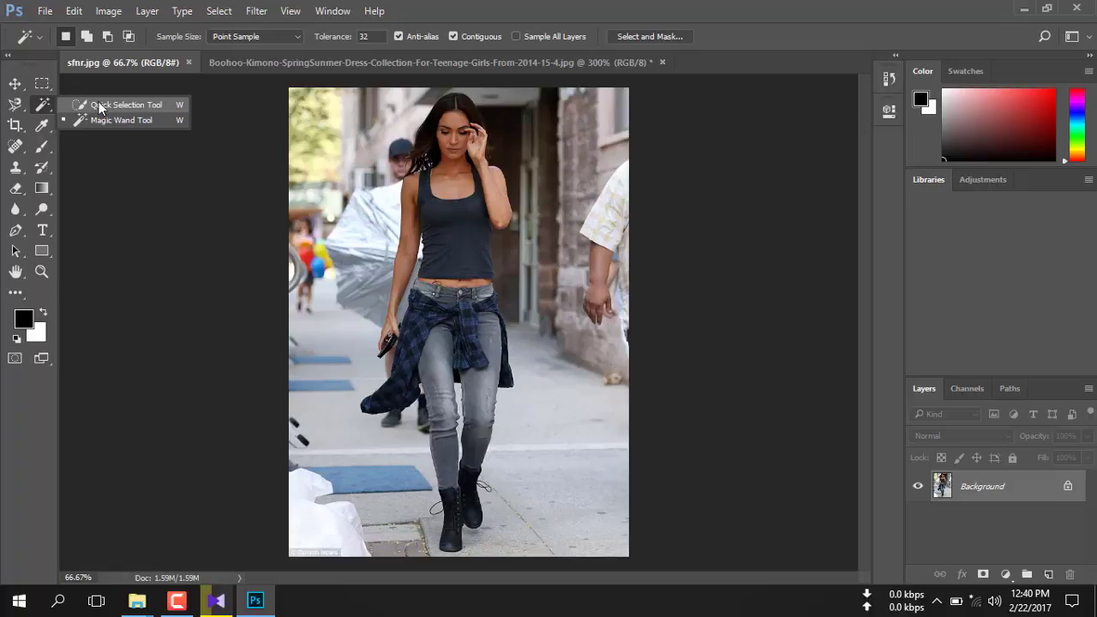
pyautogui.click(107, 105)
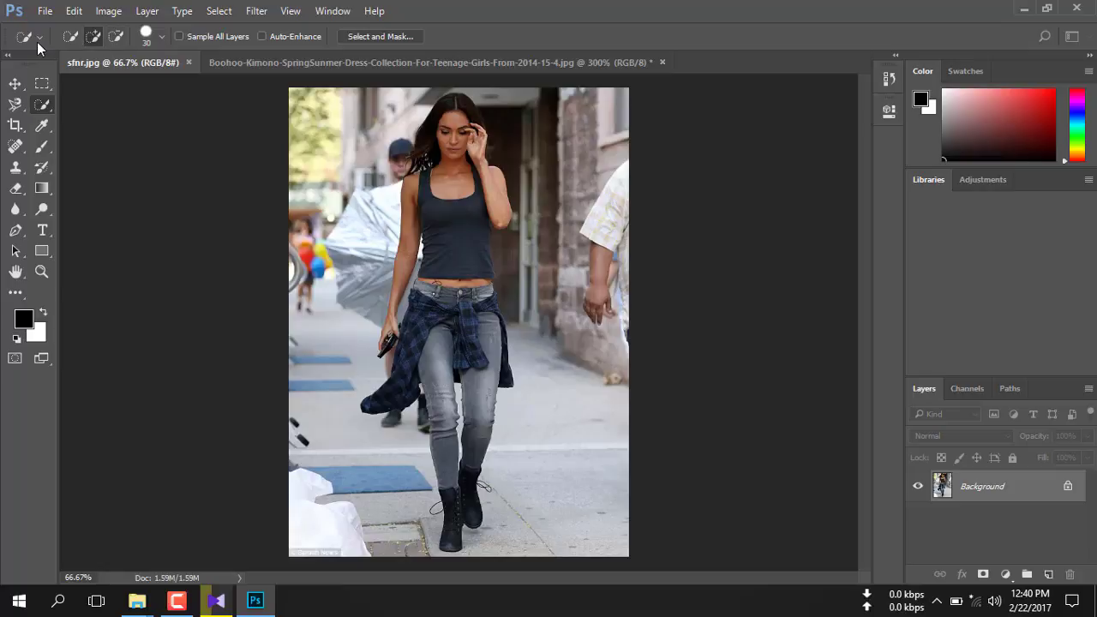
pyautogui.click(162, 40)
pyautogui.moveTo(92, 80); pyautogui.dragTo(99, 80)
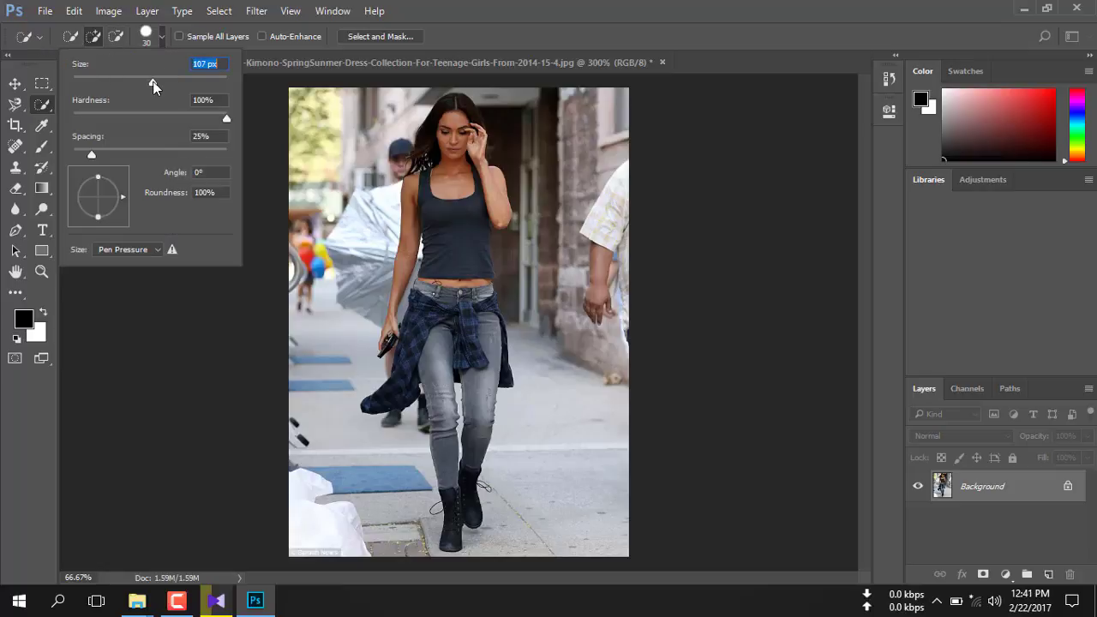
pyautogui.click(394, 300)
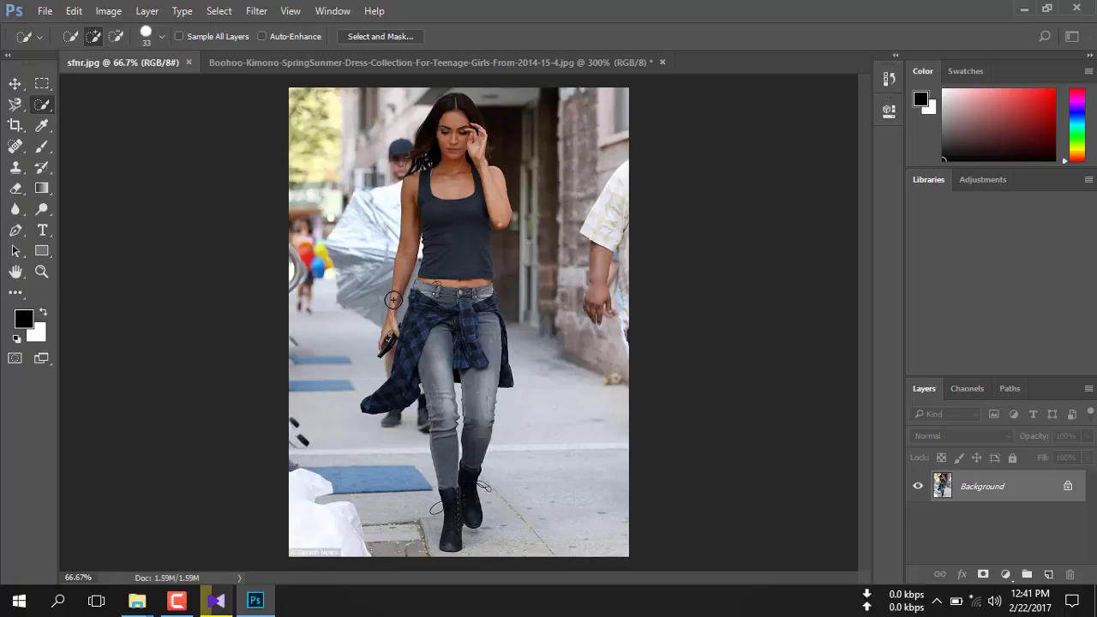
pyautogui.moveTo(394, 300); pyautogui.dragTo(390, 341)
pyautogui.hotkey('ctrl', 'd')
# Set the Quick Selection brush size to 53 px
pyautogui.press('[')
pyautogui.click(162, 36)
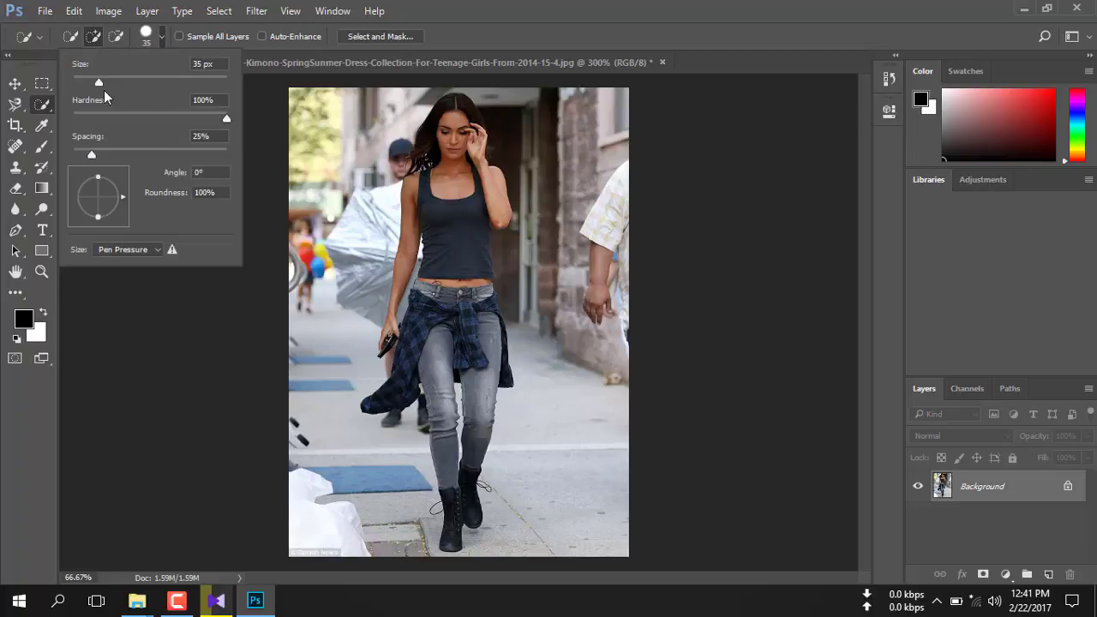
pyautogui.moveTo(98, 83); pyautogui.dragTo(114, 82)
pyautogui.click(92, 38)
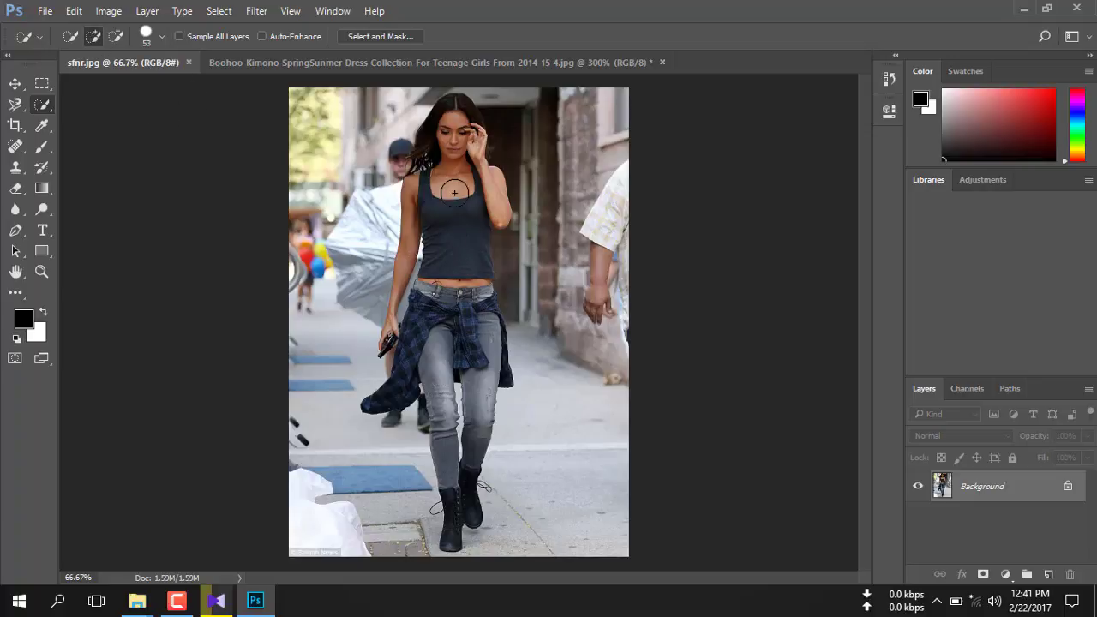
# Select the woman's tank top, neck, face and hair, excluding the dark doorway
pyautogui.moveTo(453, 182); pyautogui.dragTo(453, 225)
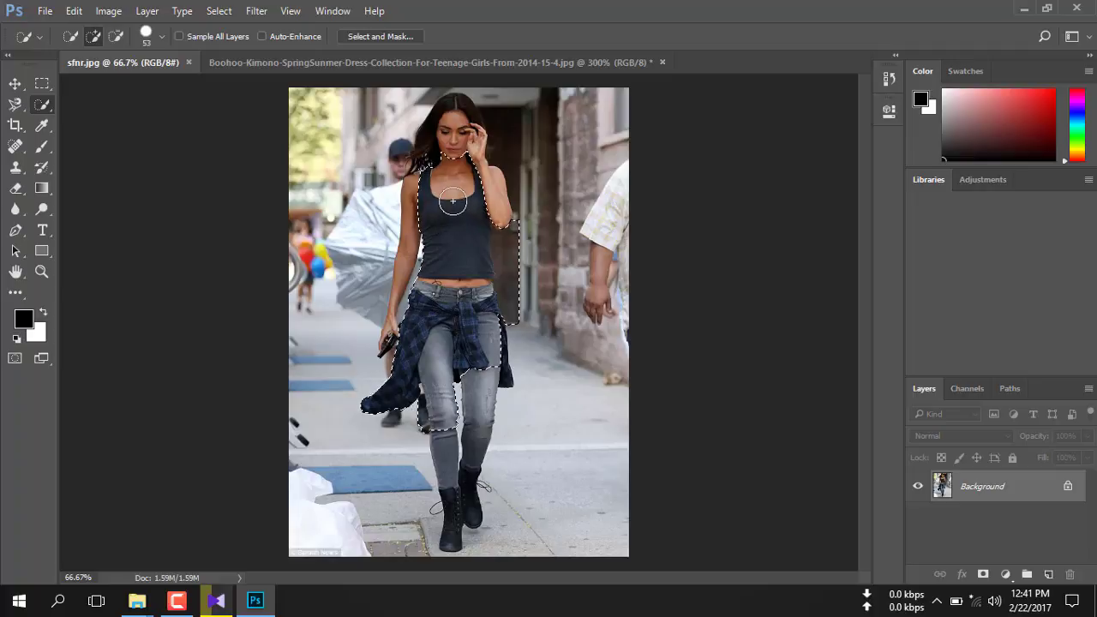
pyautogui.moveTo(453, 188); pyautogui.dragTo(452, 136)
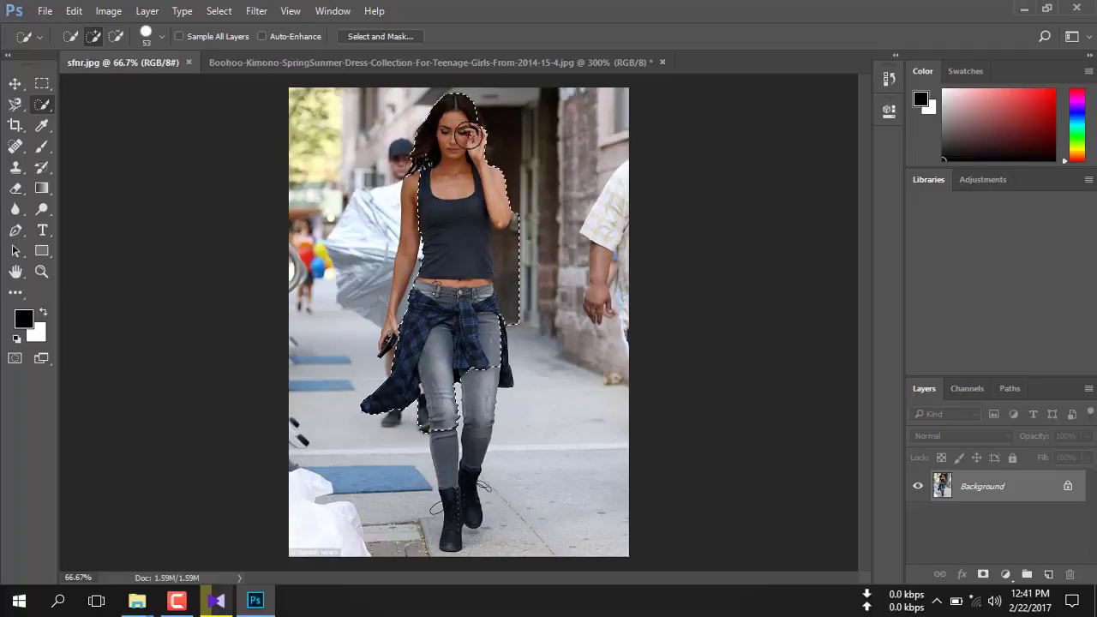
pyautogui.moveTo(476, 151); pyautogui.dragTo(465, 177)
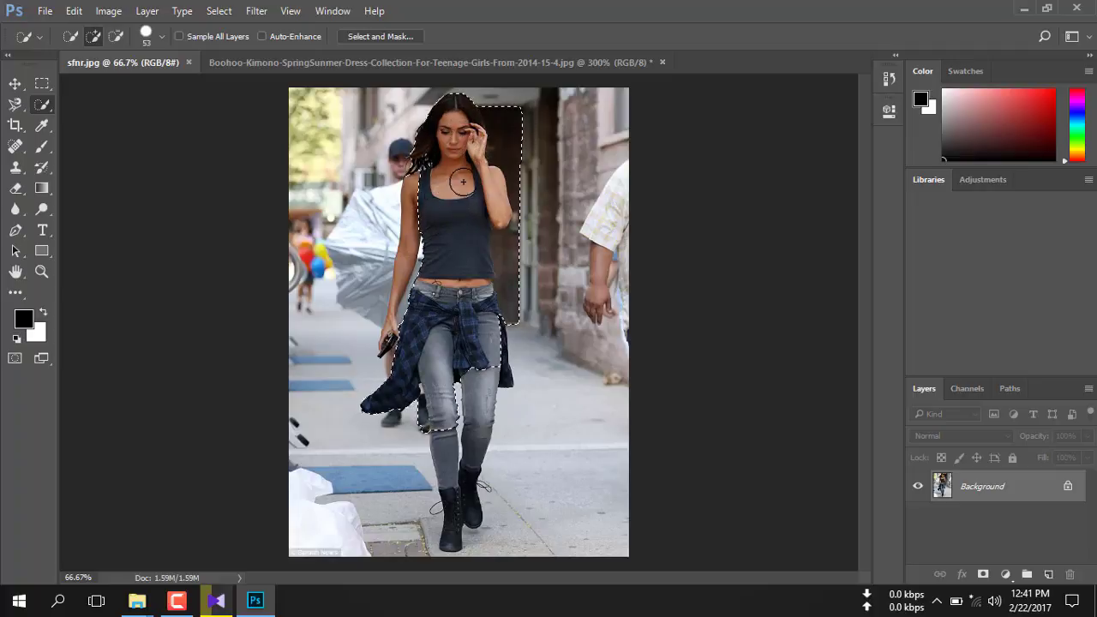
pyautogui.press('alt')
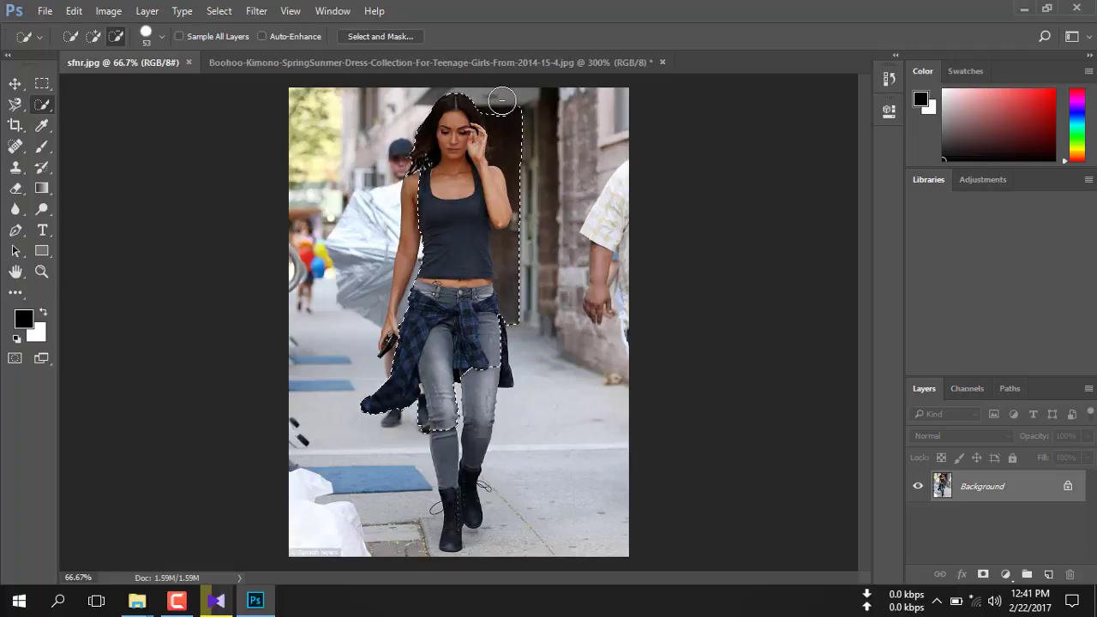
pyautogui.moveTo(502, 100)
pyautogui.mouseDown()
pyautogui.moveTo(519, 120)
pyautogui.moveTo(531, 191)
pyautogui.moveTo(505, 248)
pyautogui.moveTo(515, 275)
pyautogui.mouseUp()
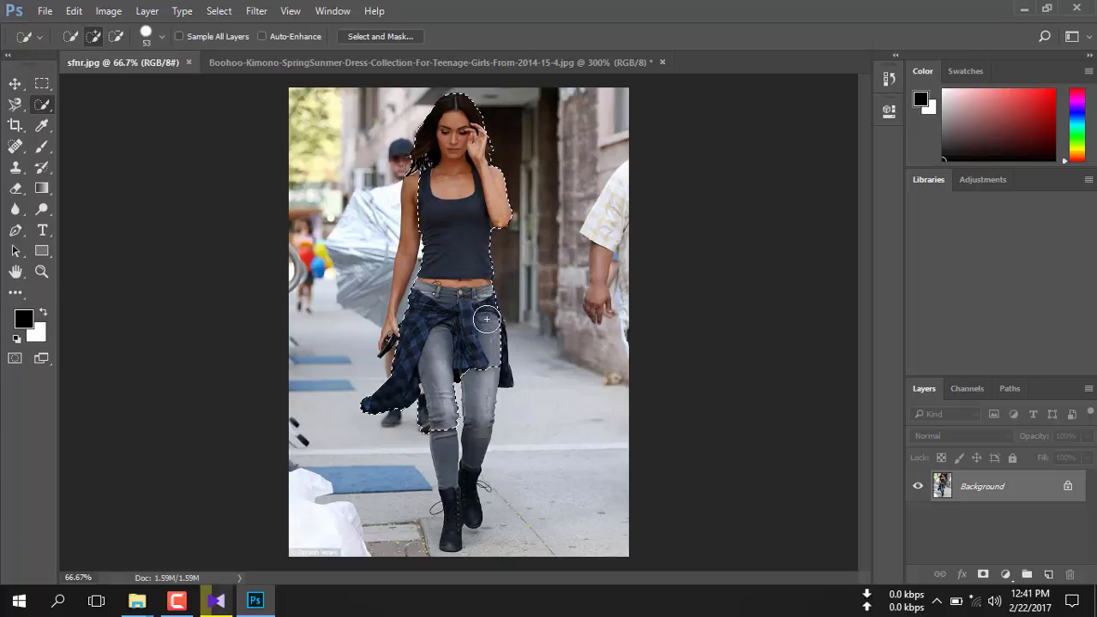
# Add her waist, right leg, left arm and hip, then prepare a smaller subtract brush
pyautogui.moveTo(486, 319); pyautogui.dragTo(458, 460)
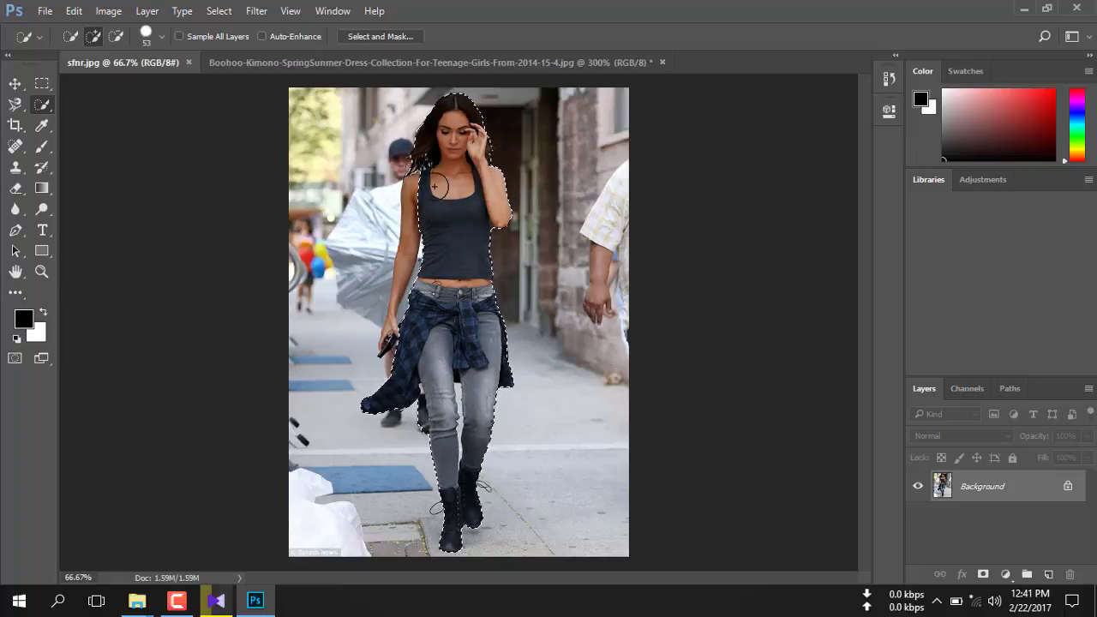
pyautogui.moveTo(434, 185); pyautogui.dragTo(394, 343)
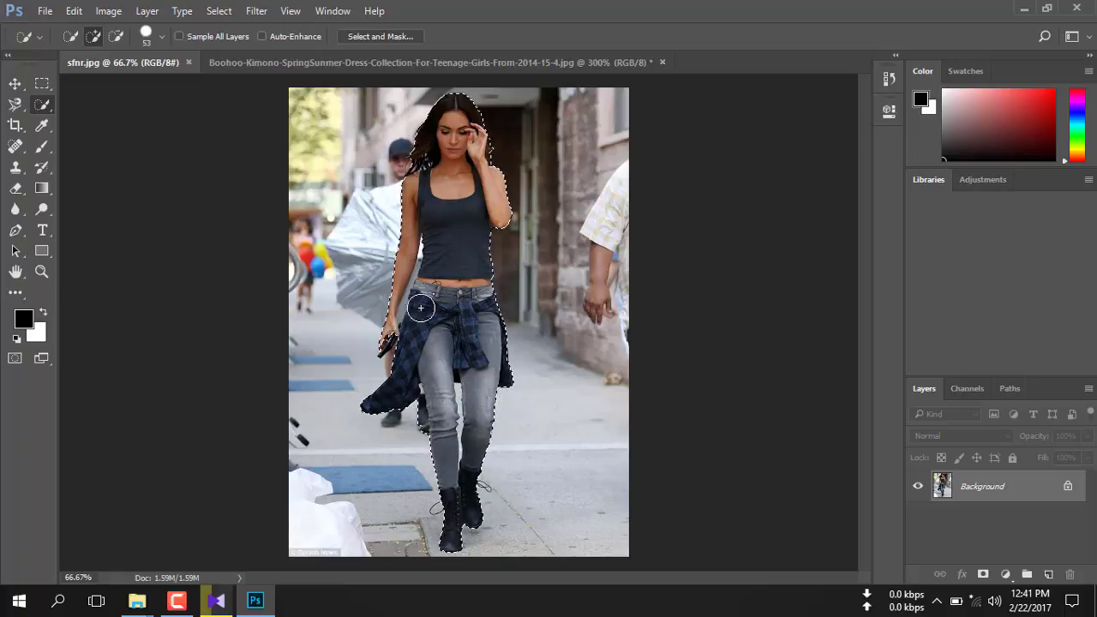
pyautogui.moveTo(421, 308)
pyautogui.mouseDown()
pyautogui.moveTo(391, 380)
pyautogui.moveTo(378, 371)
pyautogui.mouseUp()
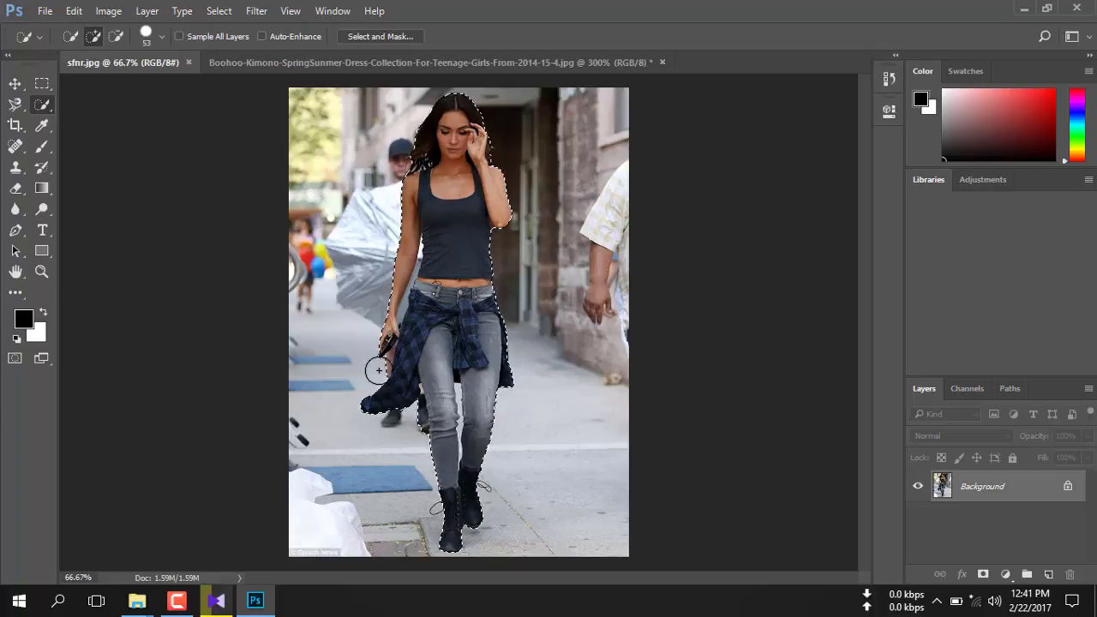
pyautogui.click(116, 36)
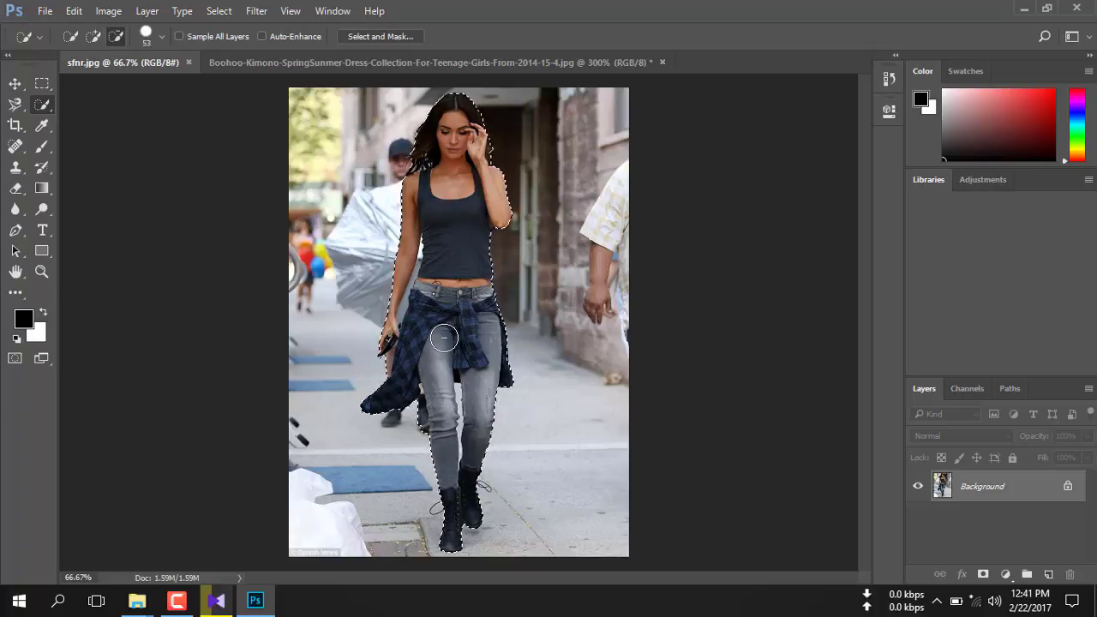
pyautogui.press('[')
pyautogui.press('[')
pyautogui.press('[')
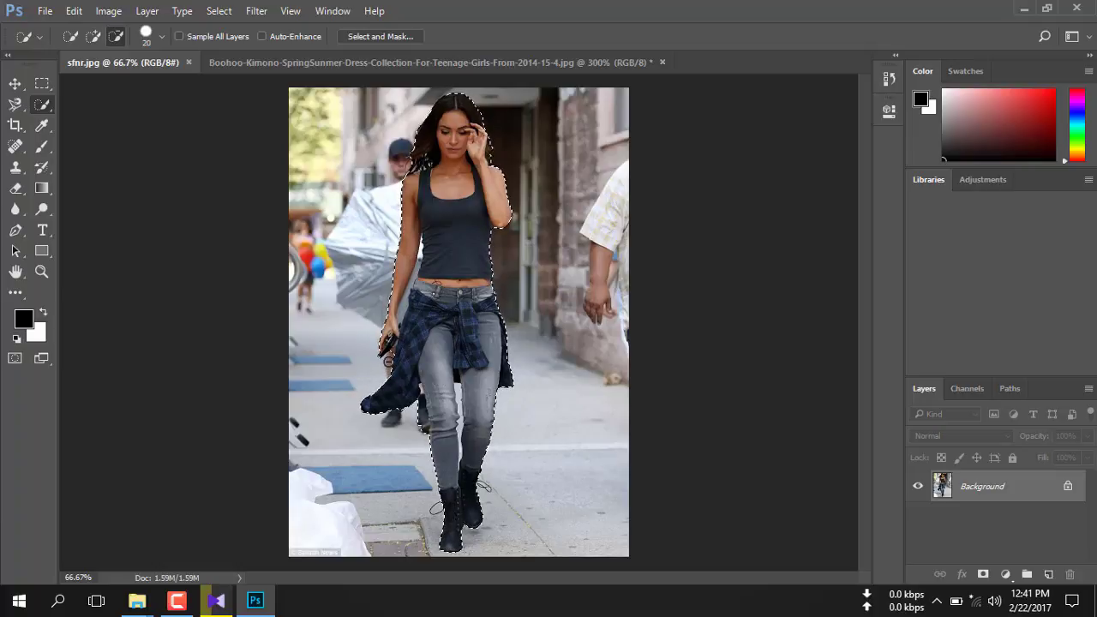
pyautogui.hotkey('ctrl', '+')
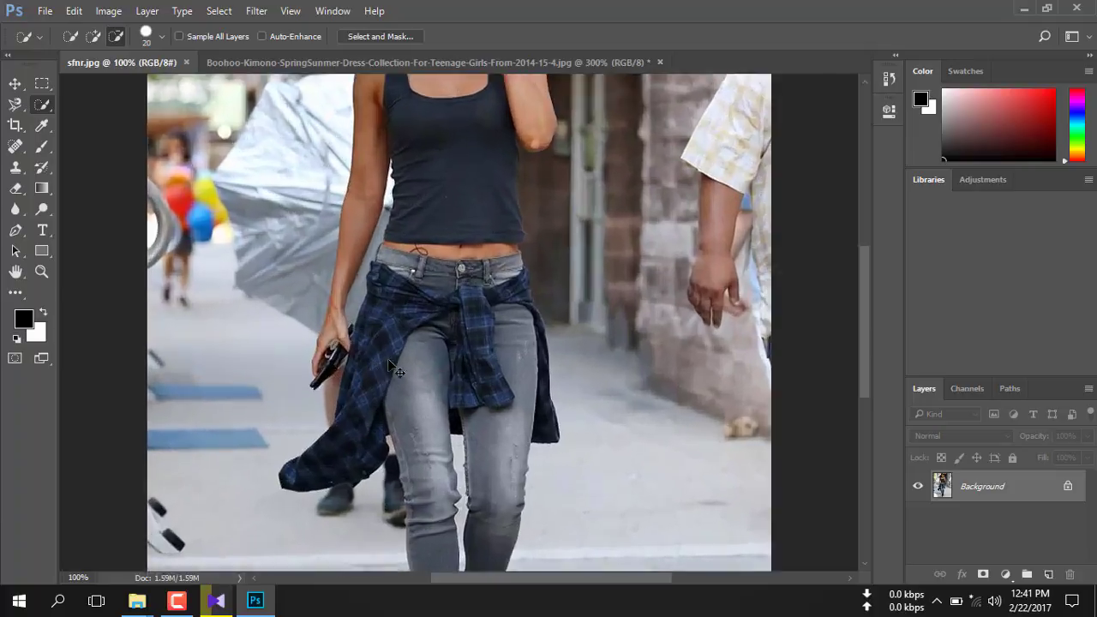
# Zoom to 200% on the hand and waist and set the brush to 5 px
pyautogui.hotkey('ctrl', '+')
pyautogui.moveTo(283, 422); pyautogui.dragTo(385, 309)
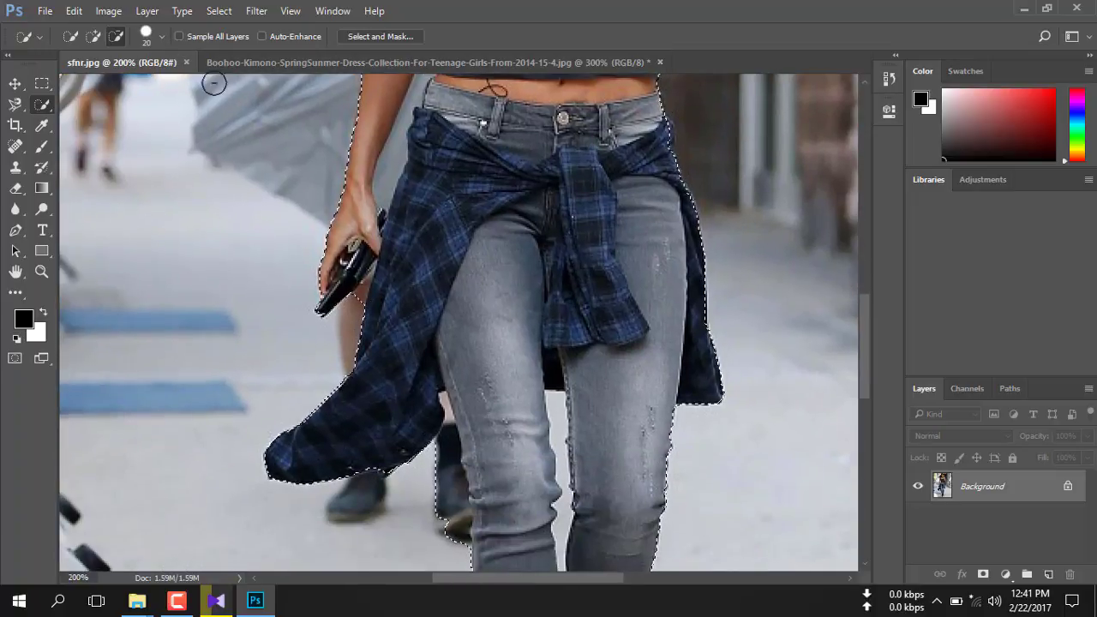
pyautogui.press('[')
pyautogui.press('[')
pyautogui.press('[')
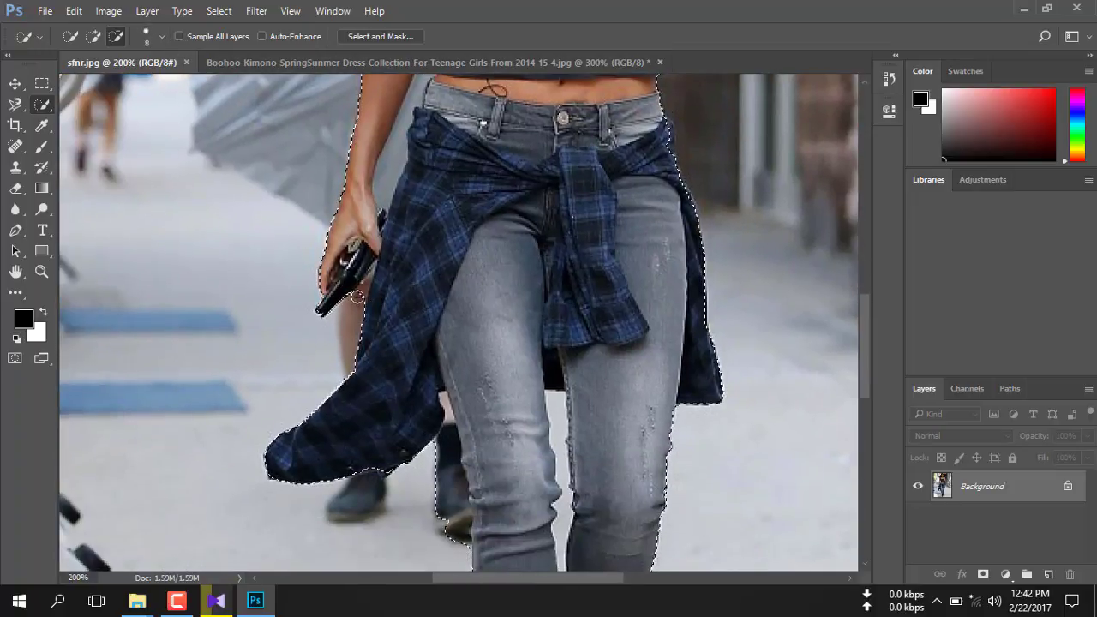
pyautogui.click(157, 36)
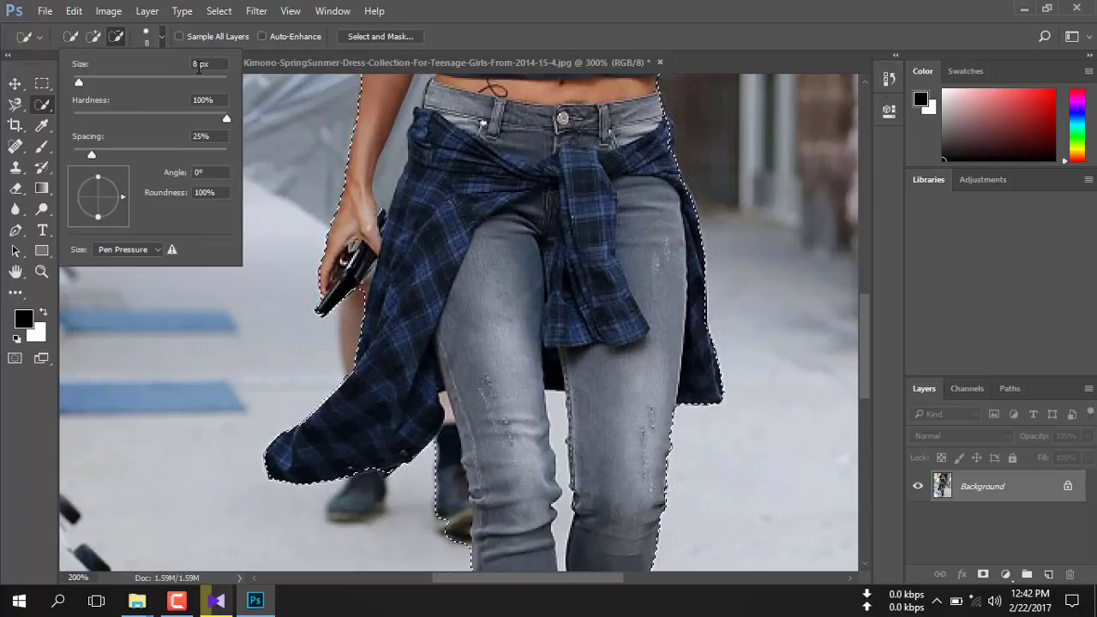
pyautogui.moveTo(198, 69); pyautogui.dragTo(183, 69)
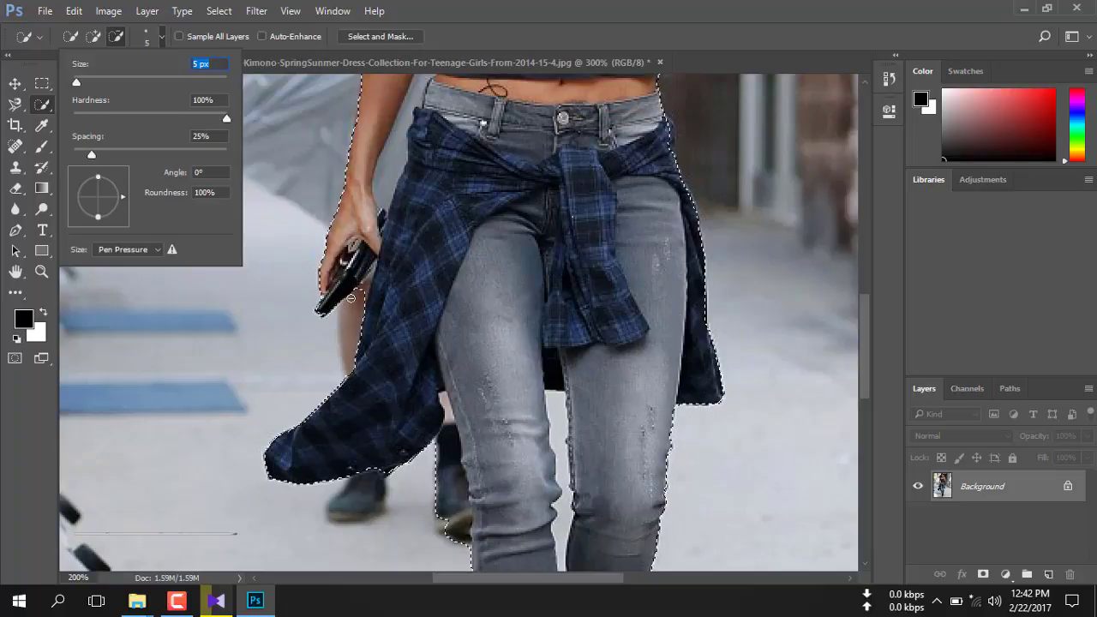
pyautogui.press('Return')
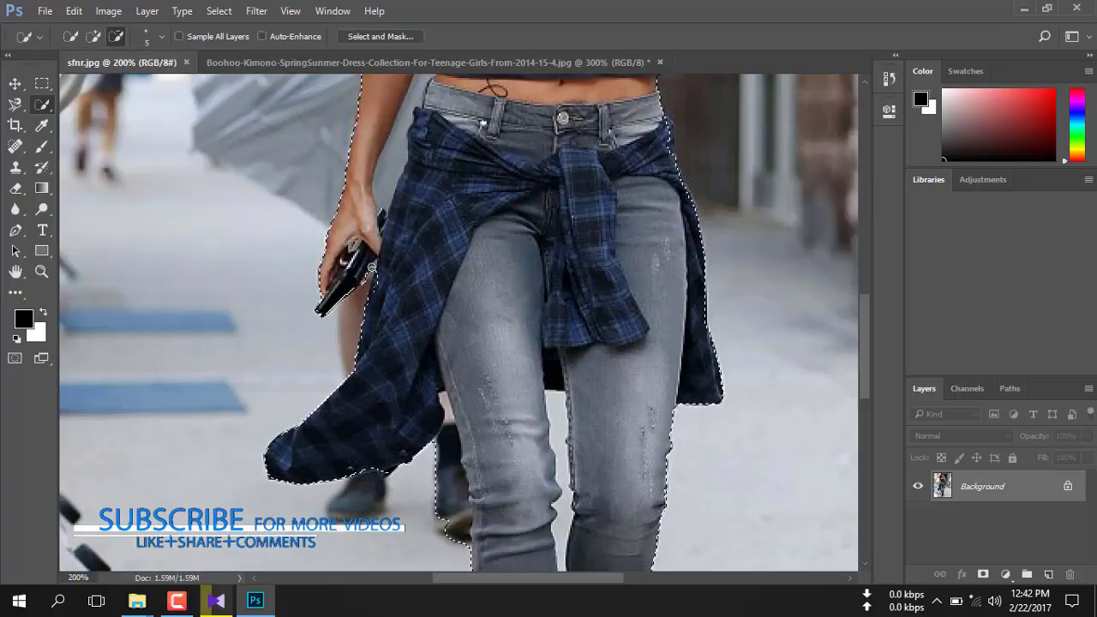
# Remove the background gap between arm and torso and refine the edge near the armpit
pyautogui.keyDown('alt'); pyautogui.click(377, 280); pyautogui.keyUp('alt')
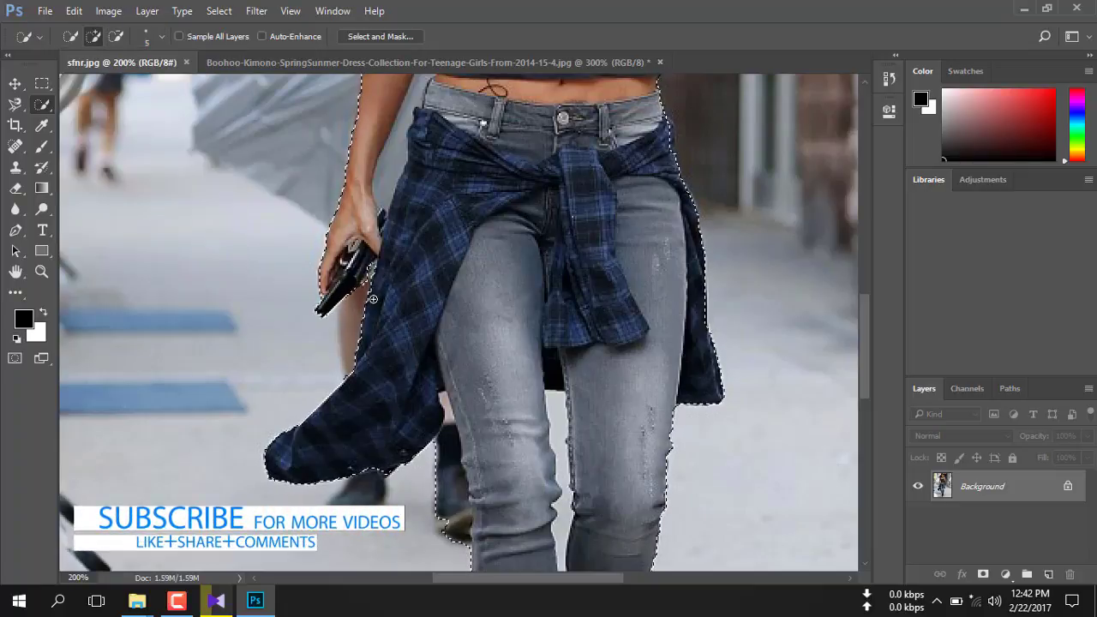
pyautogui.scroll(3, 377, 279)
pyautogui.click(94, 36)
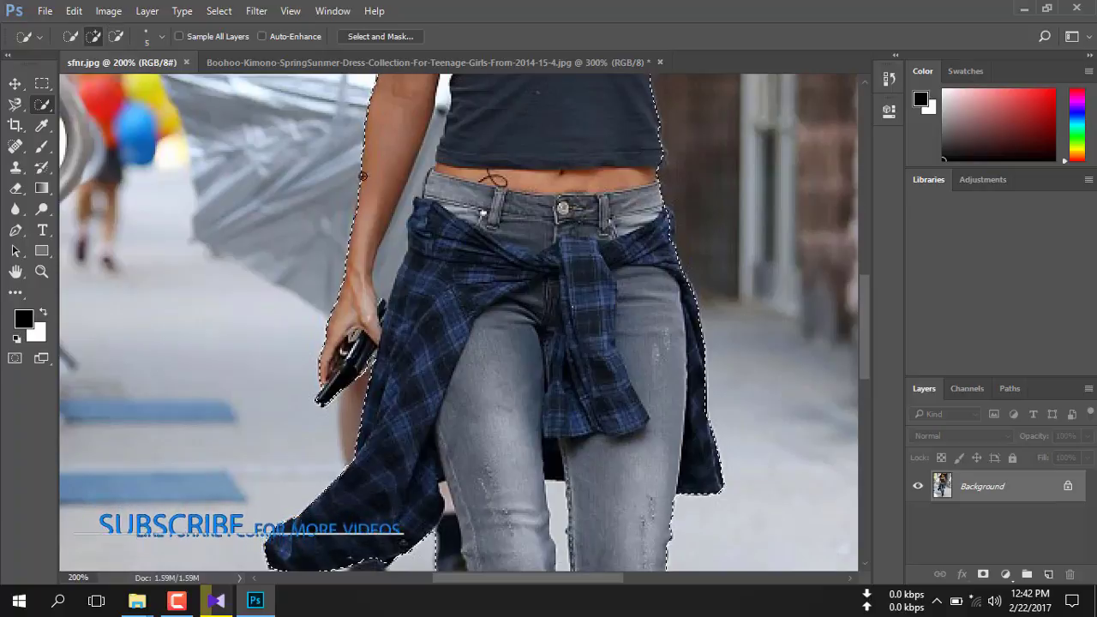
pyautogui.scroll(2, 443, 173)
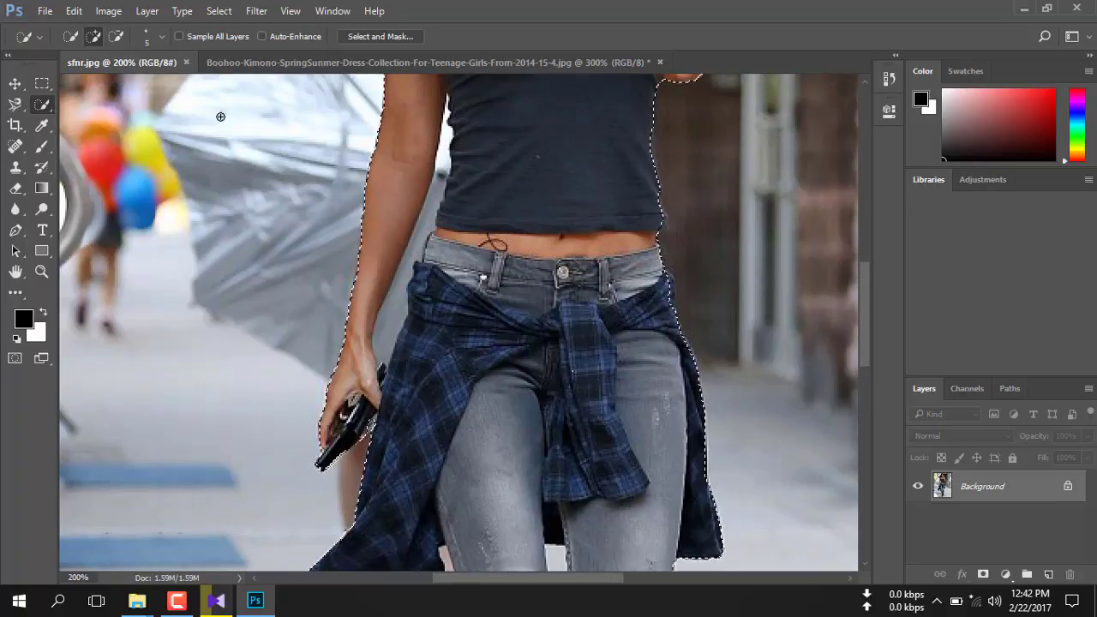
pyautogui.click(115, 37)
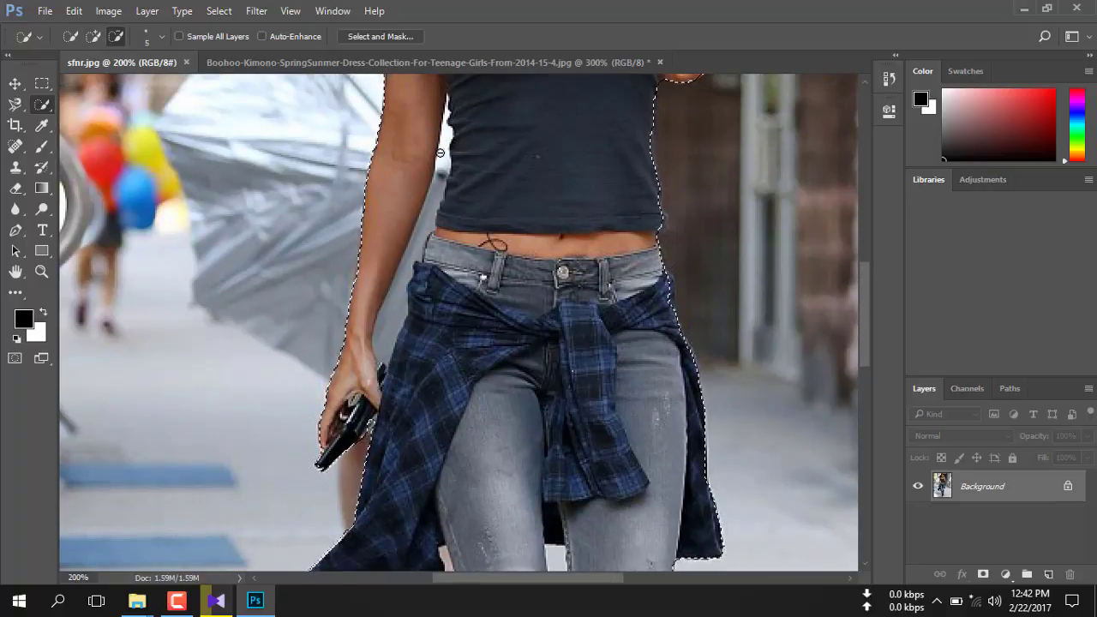
pyautogui.moveTo(441, 152); pyautogui.dragTo(384, 358)
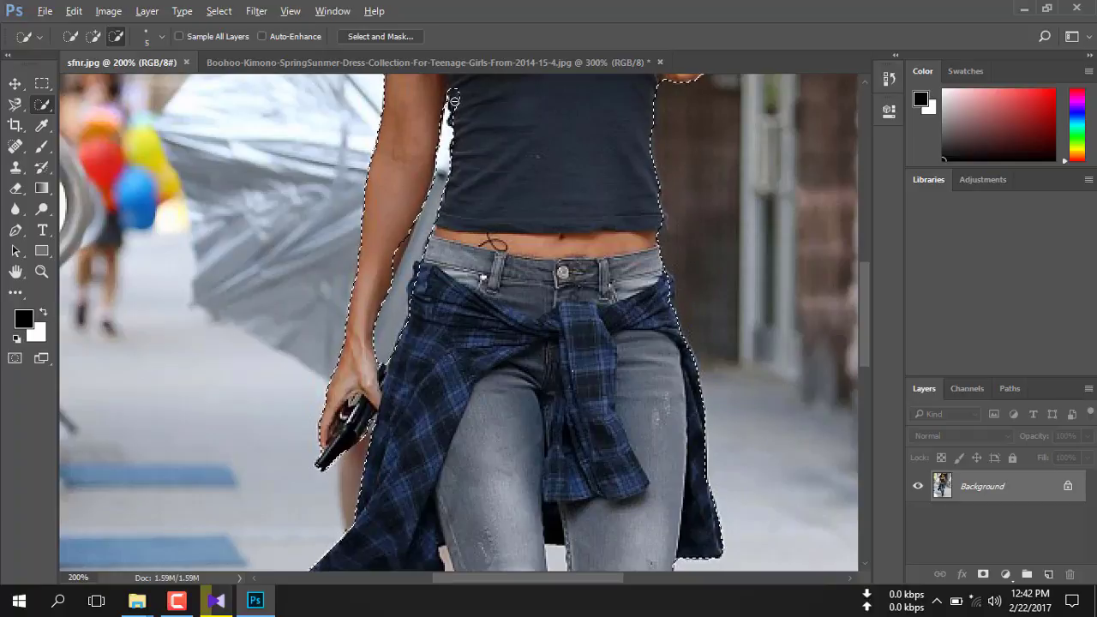
pyautogui.keyDown('alt'); pyautogui.click(452, 96); pyautogui.keyUp('alt')
pyautogui.moveTo(451, 98); pyautogui.dragTo(400, 245)
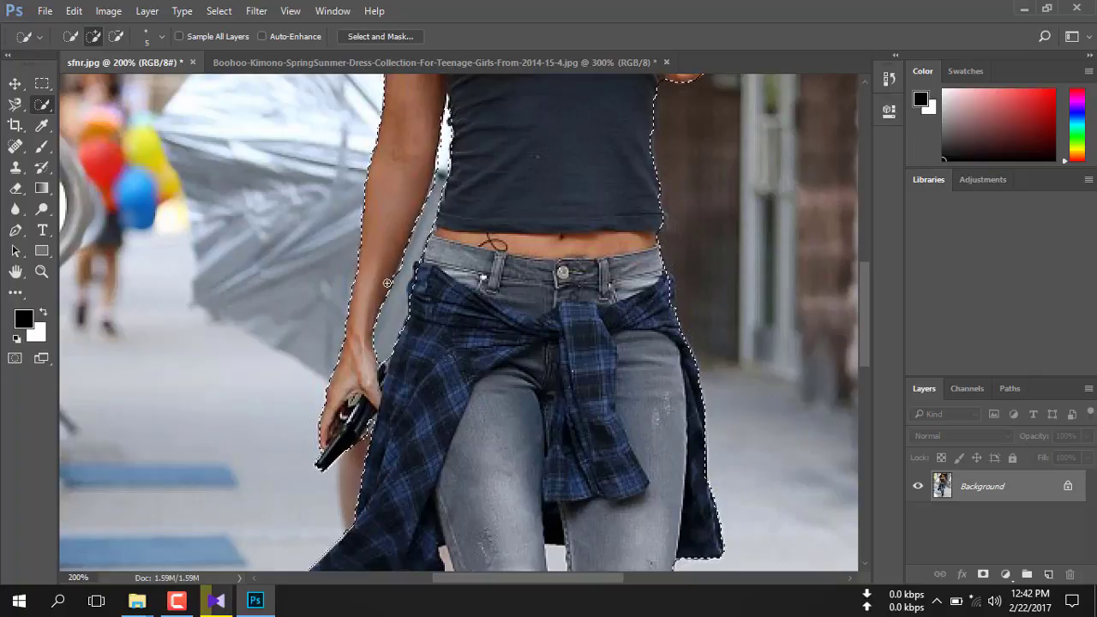
pyautogui.press('alt')
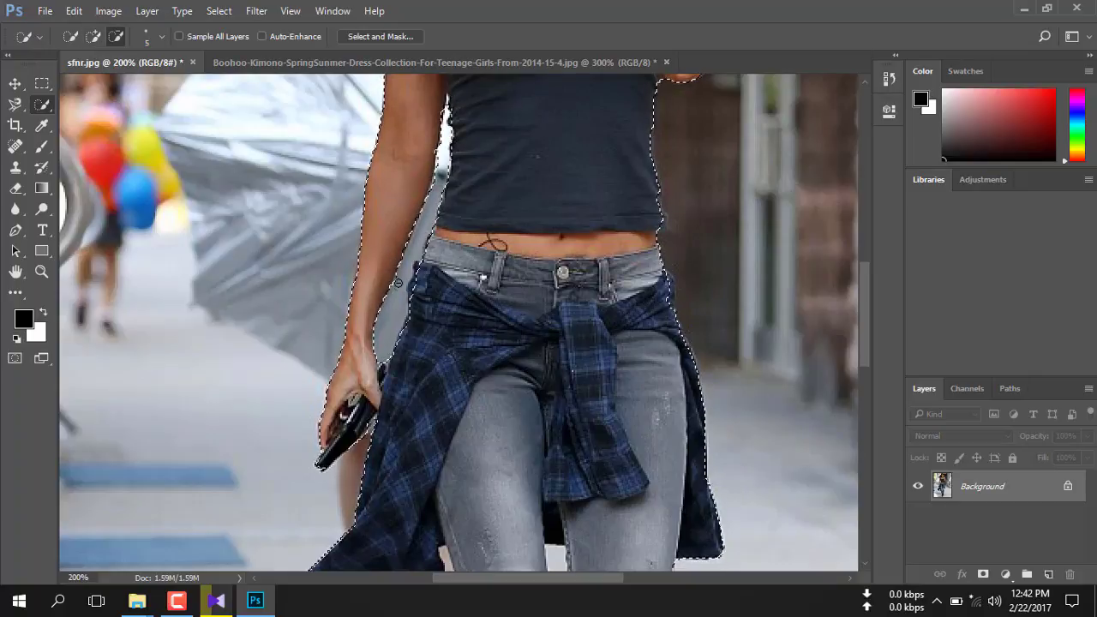
pyautogui.scroll(-3, 404, 291)
pyautogui.scroll(-3, 403, 295)
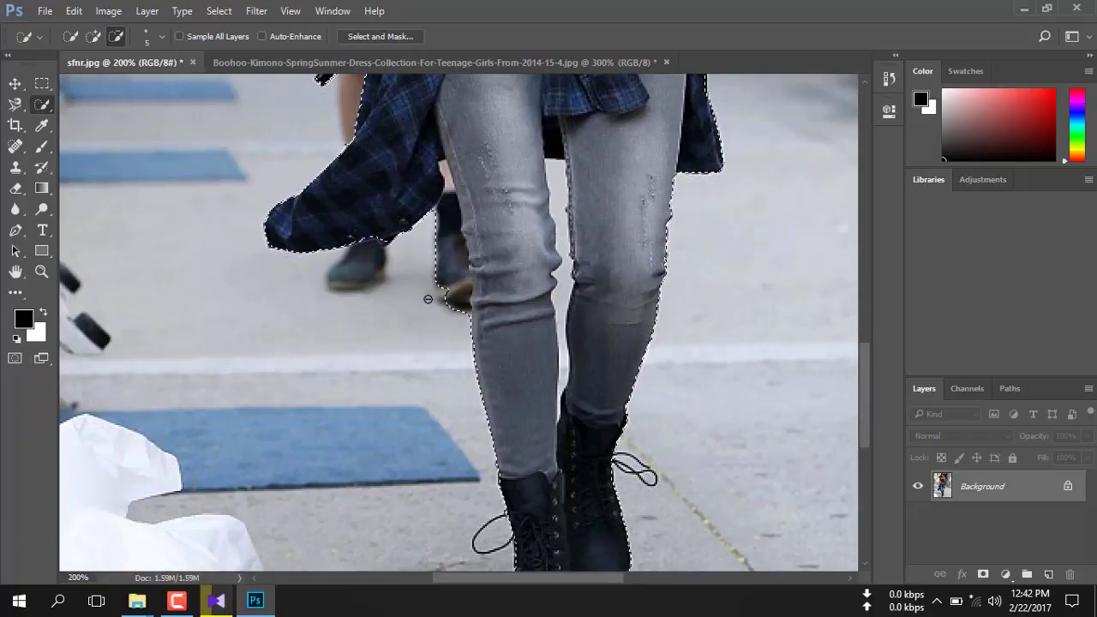
# Subtract the background person's leg and the background between the woman's legs
pyautogui.scroll(-2, 404, 296)
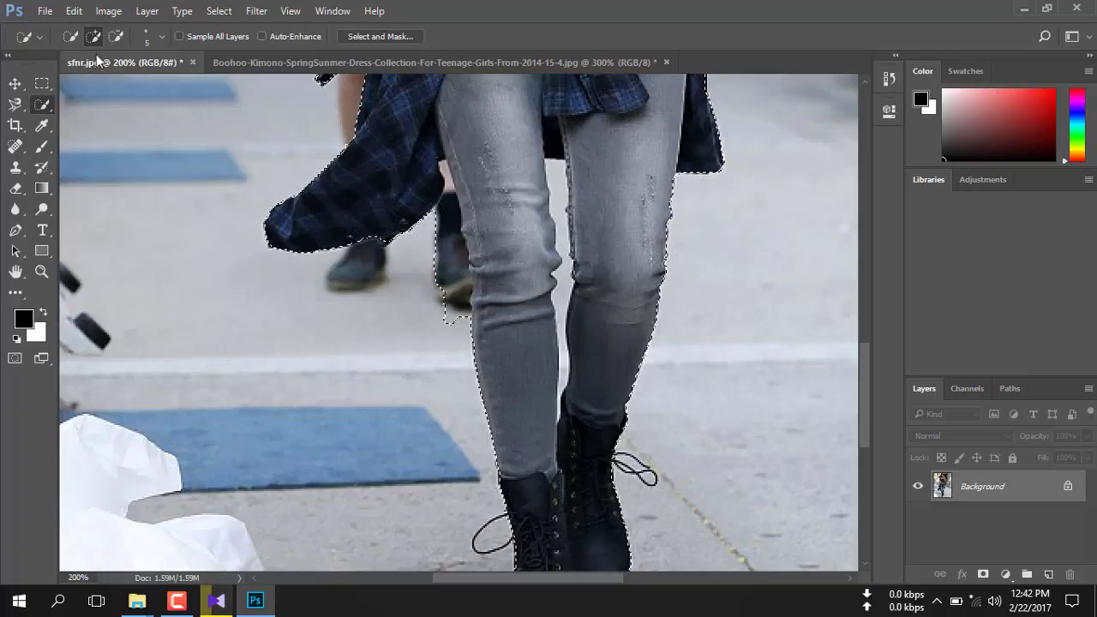
pyautogui.click(115, 37)
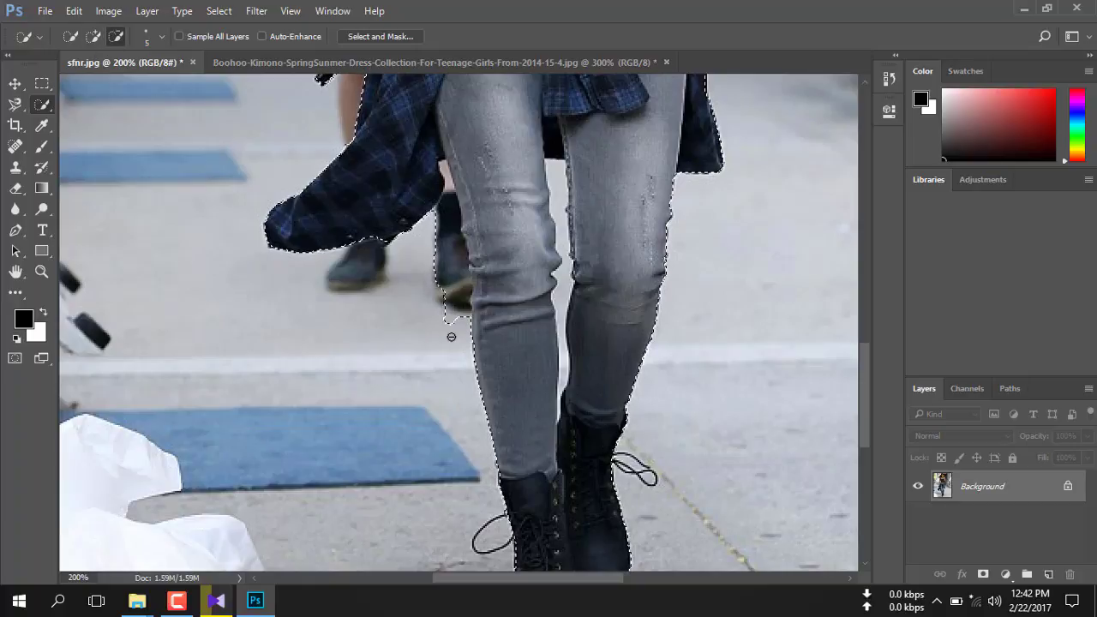
pyautogui.moveTo(456, 251); pyautogui.dragTo(452, 210)
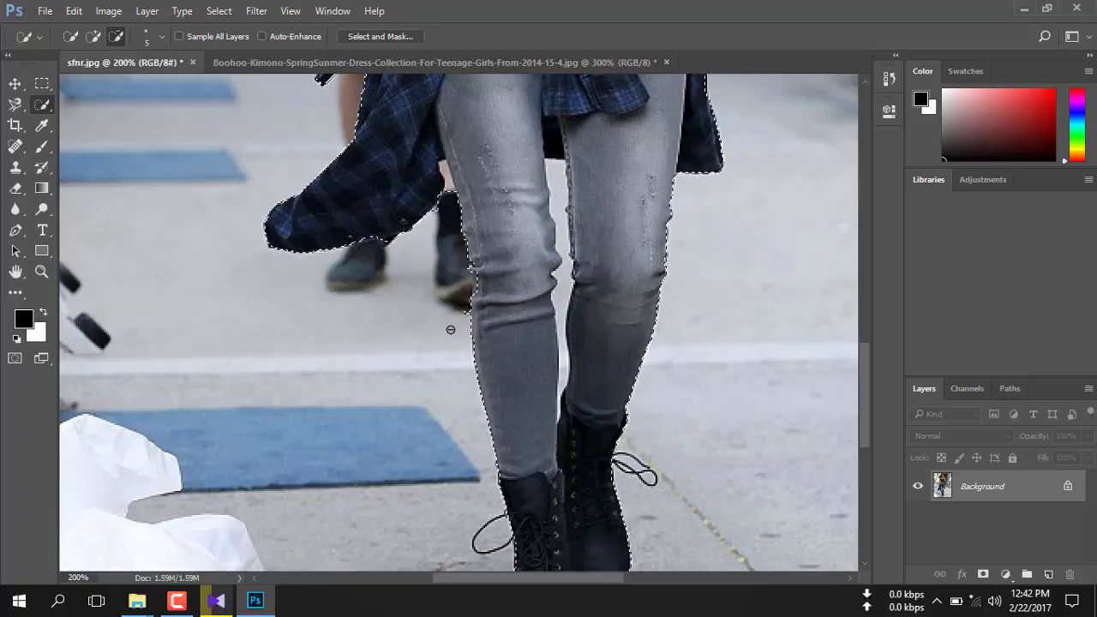
pyautogui.click(485, 278)
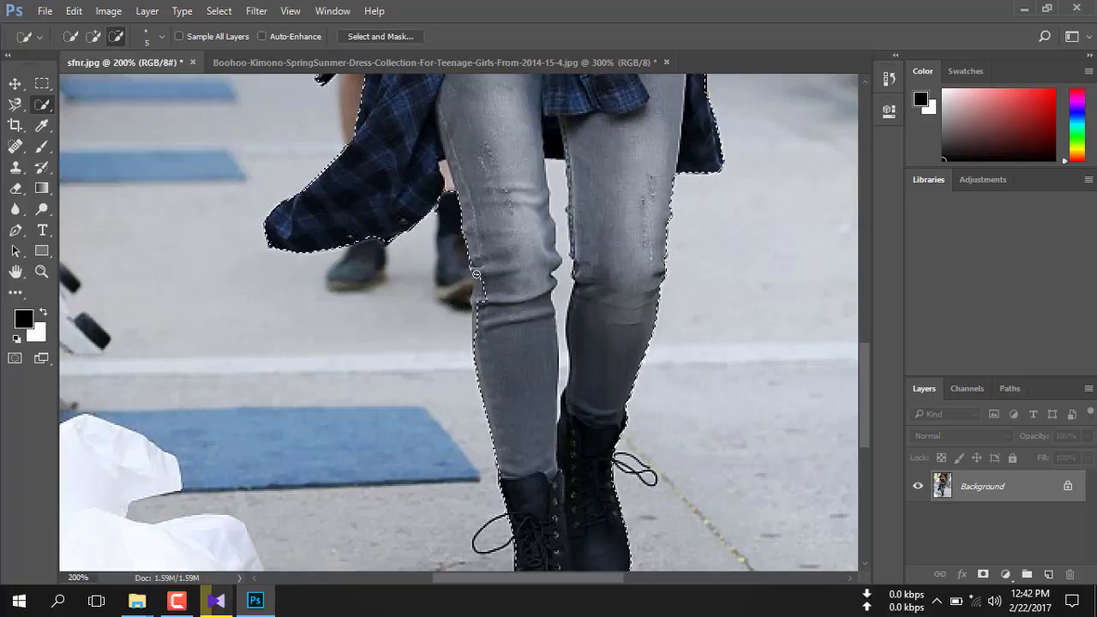
pyautogui.click(93, 37)
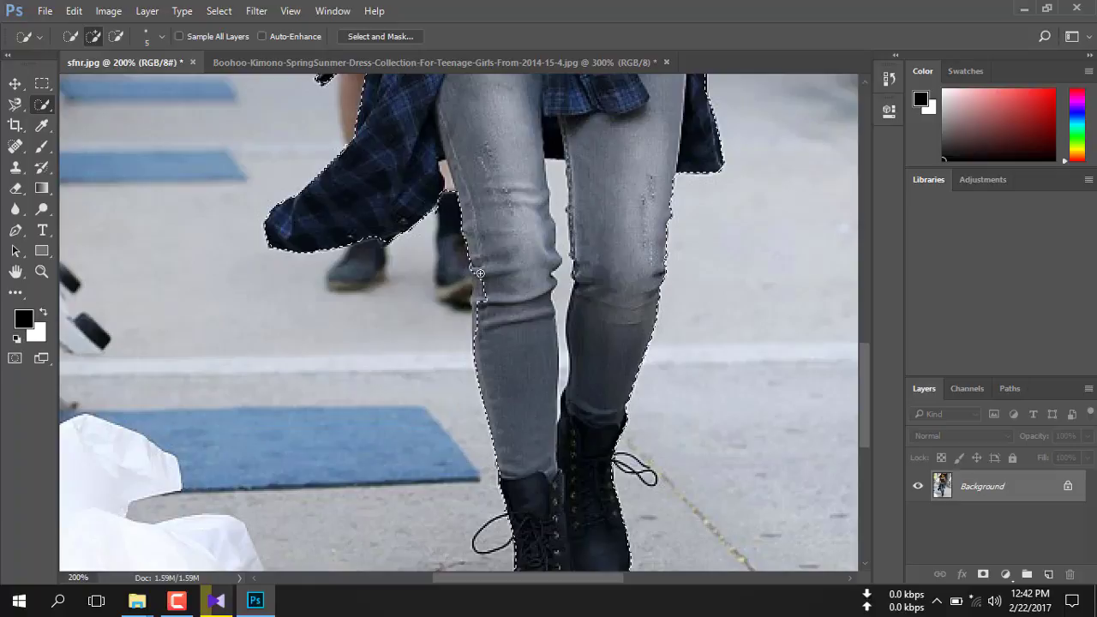
pyautogui.scroll(1, 432, 223)
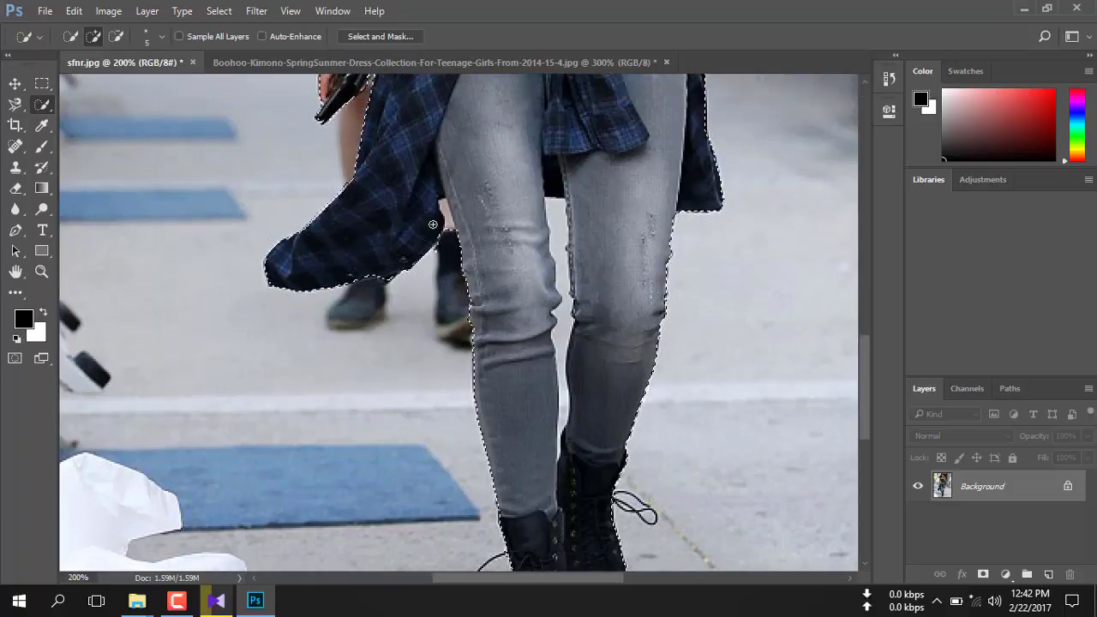
pyautogui.press('alt')
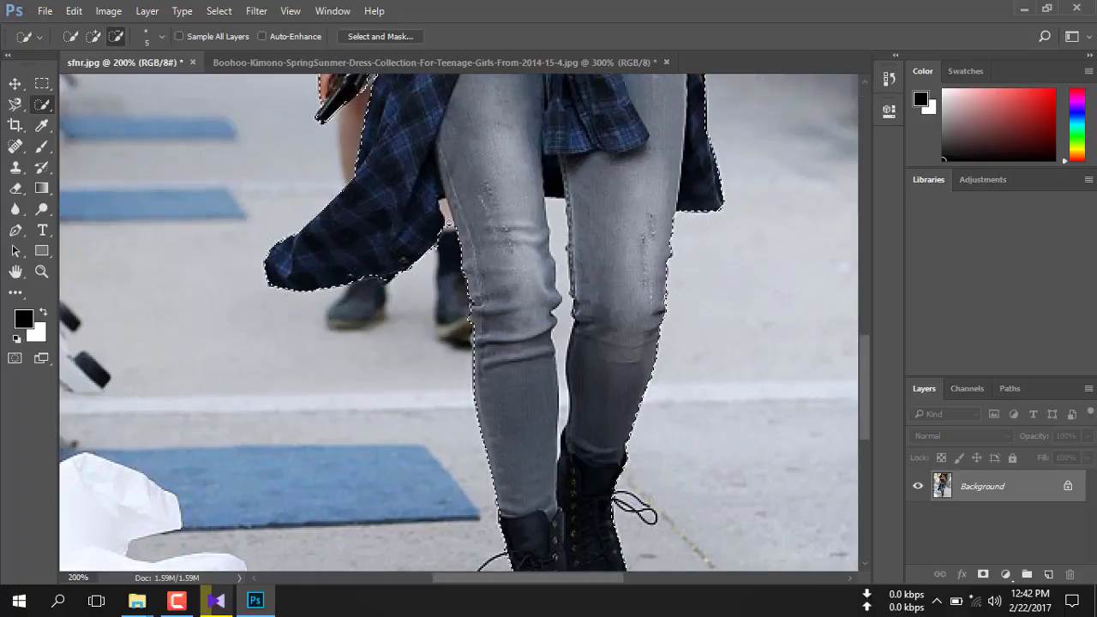
pyautogui.scroll(1, 564, 234)
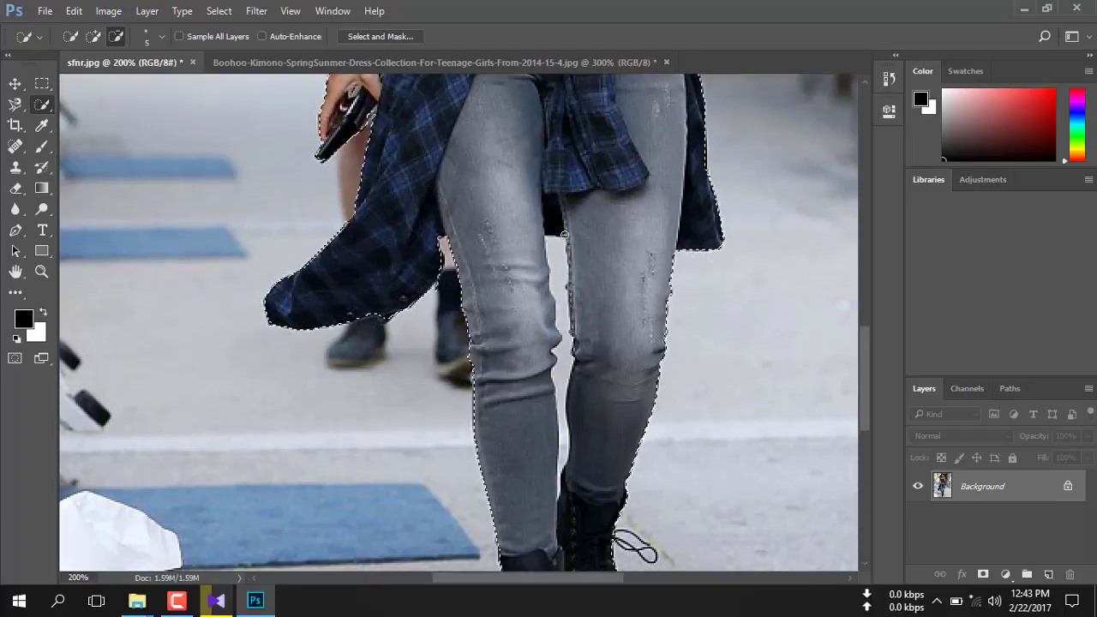
pyautogui.moveTo(565, 234); pyautogui.dragTo(561, 267)
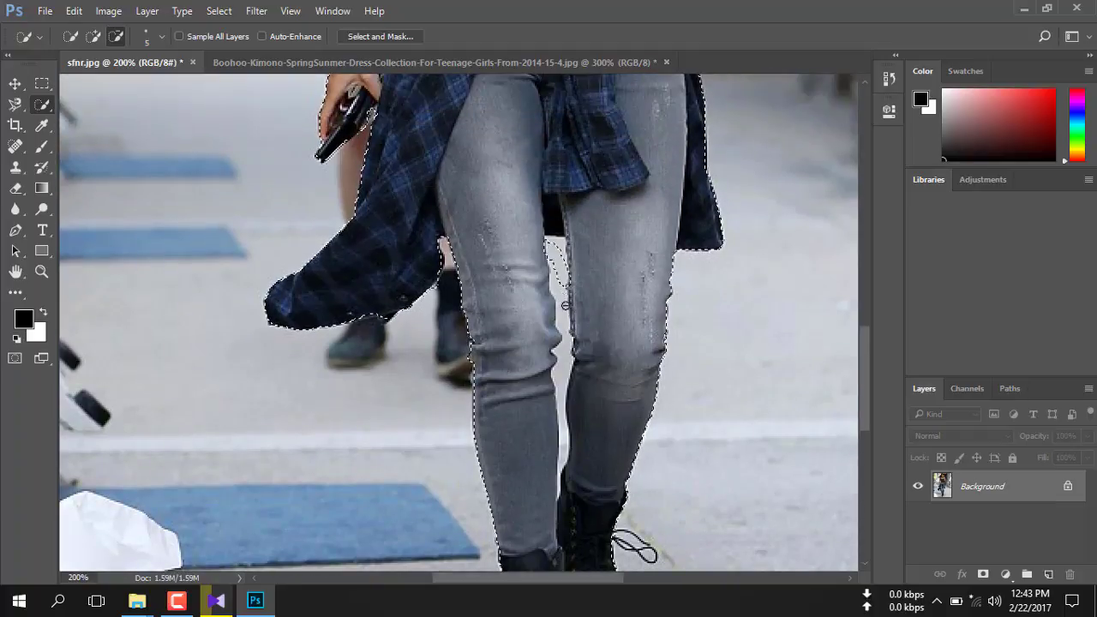
pyautogui.moveTo(564, 305); pyautogui.dragTo(557, 309)
pyautogui.moveTo(555, 261); pyautogui.dragTo(562, 258)
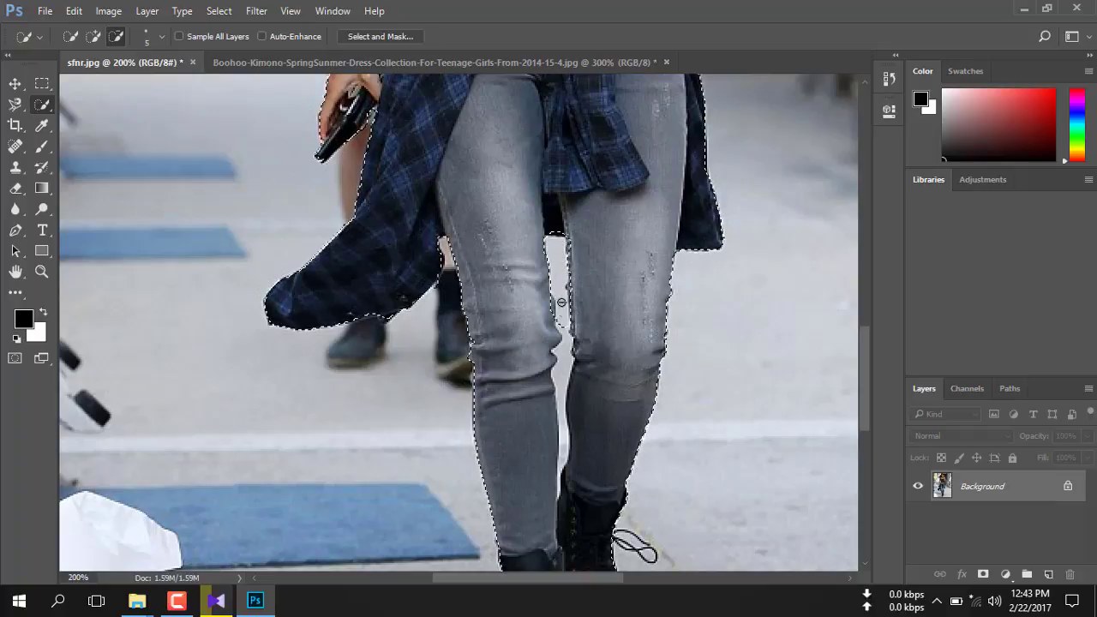
# Remove the background near the knee and trim the selection edge between the legs
pyautogui.scroll(-3, 561, 302)
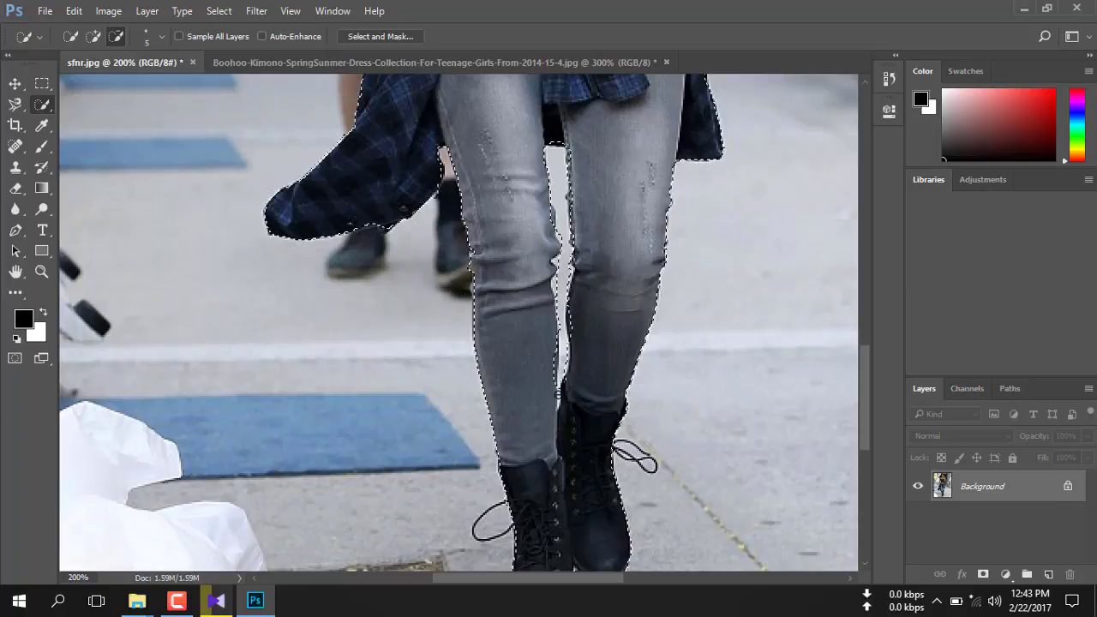
pyautogui.scroll(2, 534, 383)
pyautogui.scroll(-2, 534, 383)
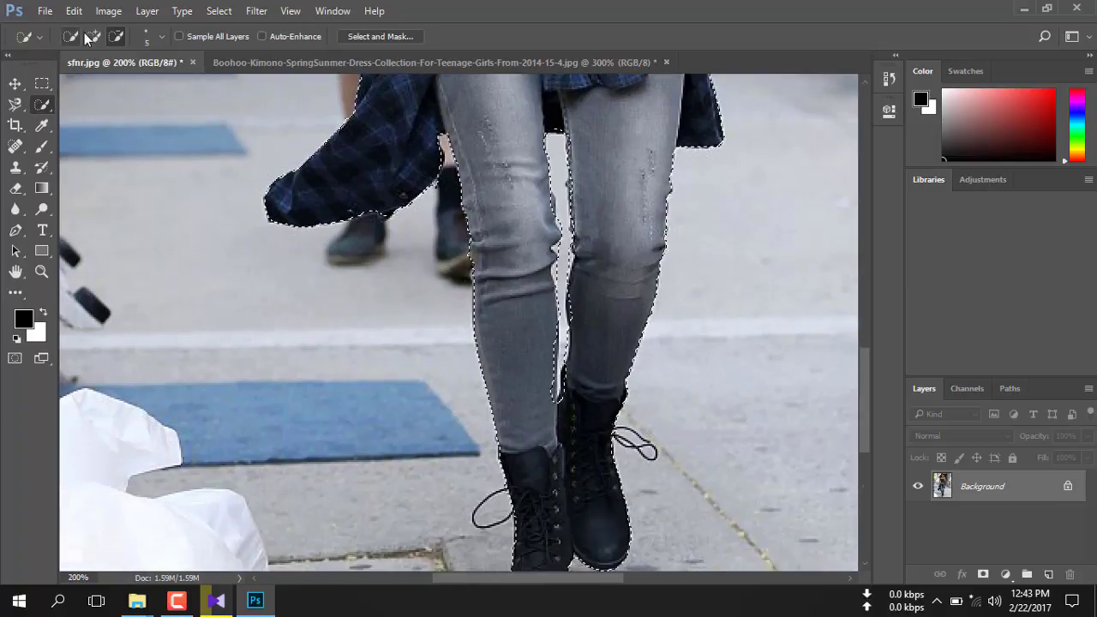
pyautogui.click(92, 37)
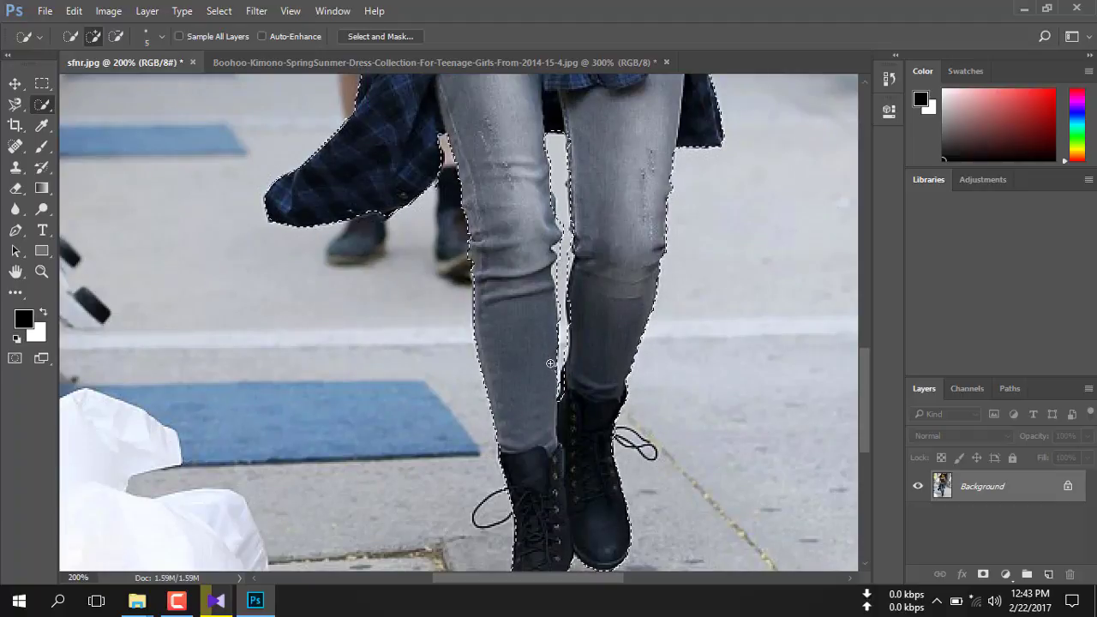
pyautogui.scroll(2, 559, 407)
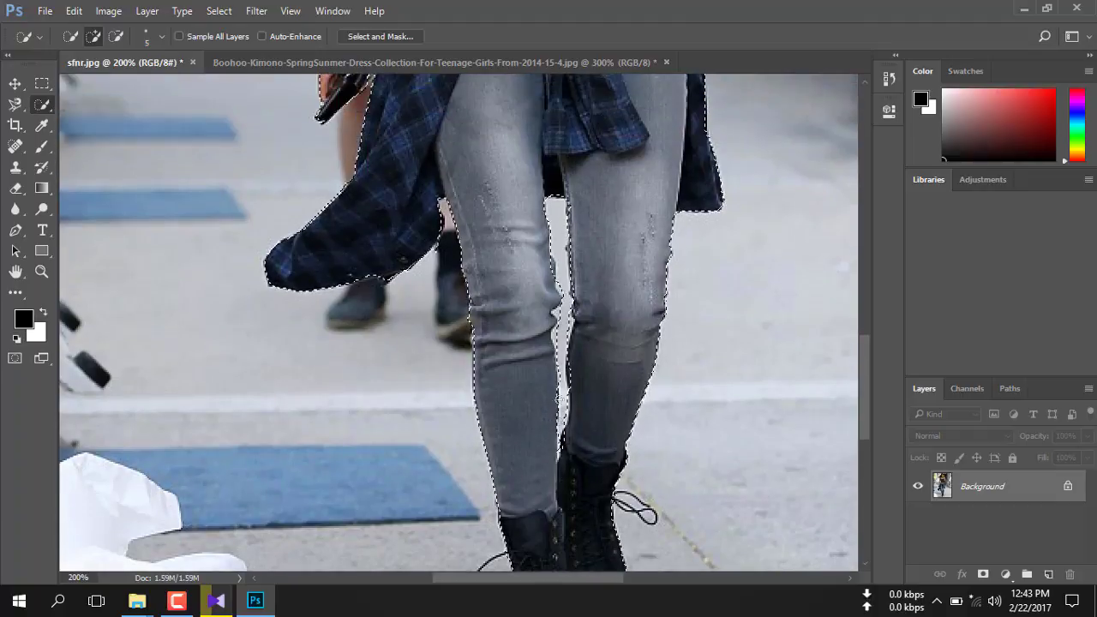
pyautogui.press('alt')
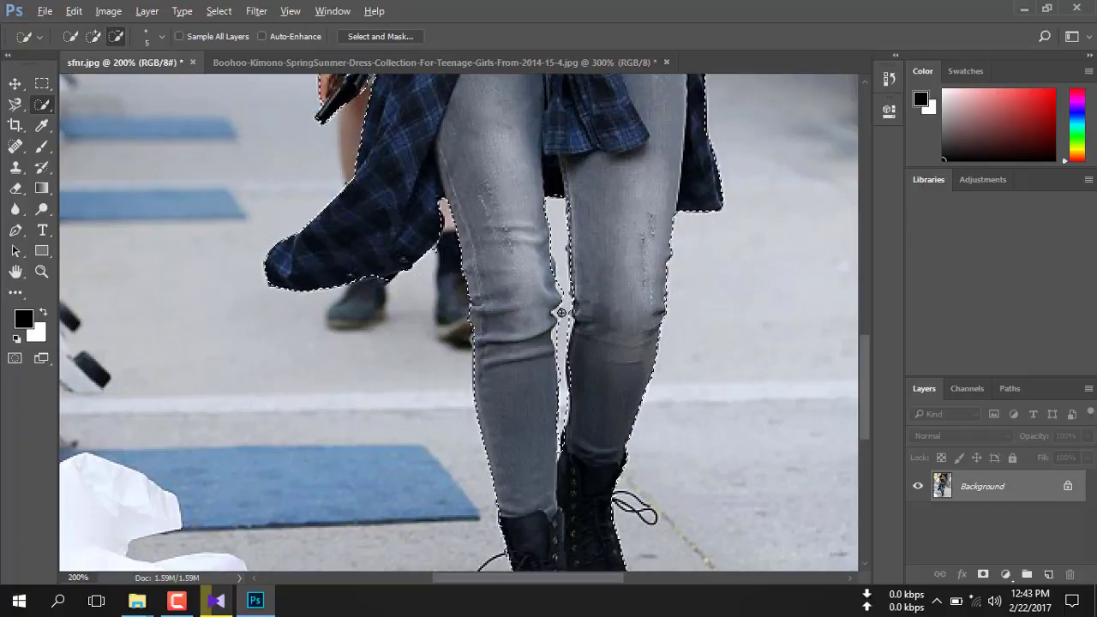
pyautogui.moveTo(560, 314); pyautogui.dragTo(558, 334)
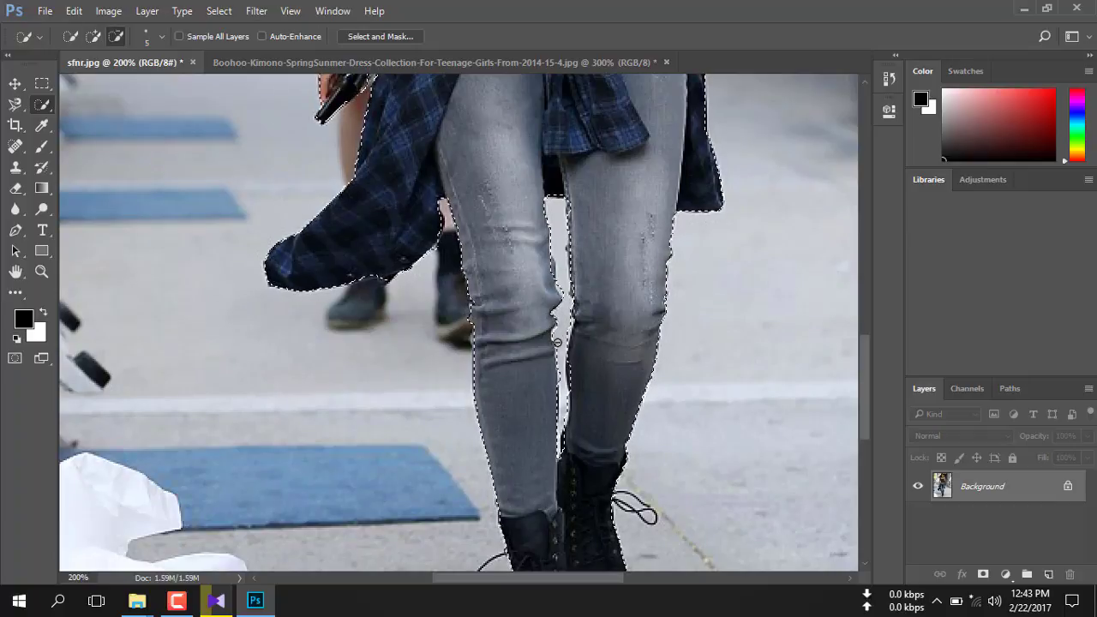
pyautogui.moveTo(558, 334); pyautogui.dragTo(557, 289)
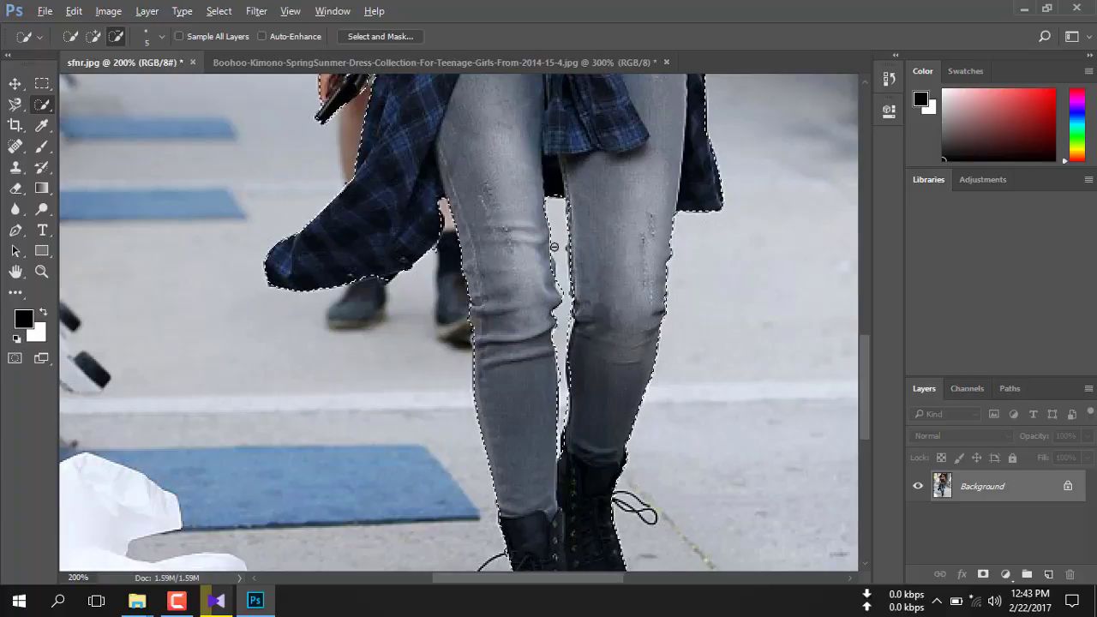
pyautogui.scroll(2, 561, 300)
pyautogui.scroll(5, 570, 313)
pyautogui.scroll(4, 582, 326)
pyautogui.scroll(3, 586, 322)
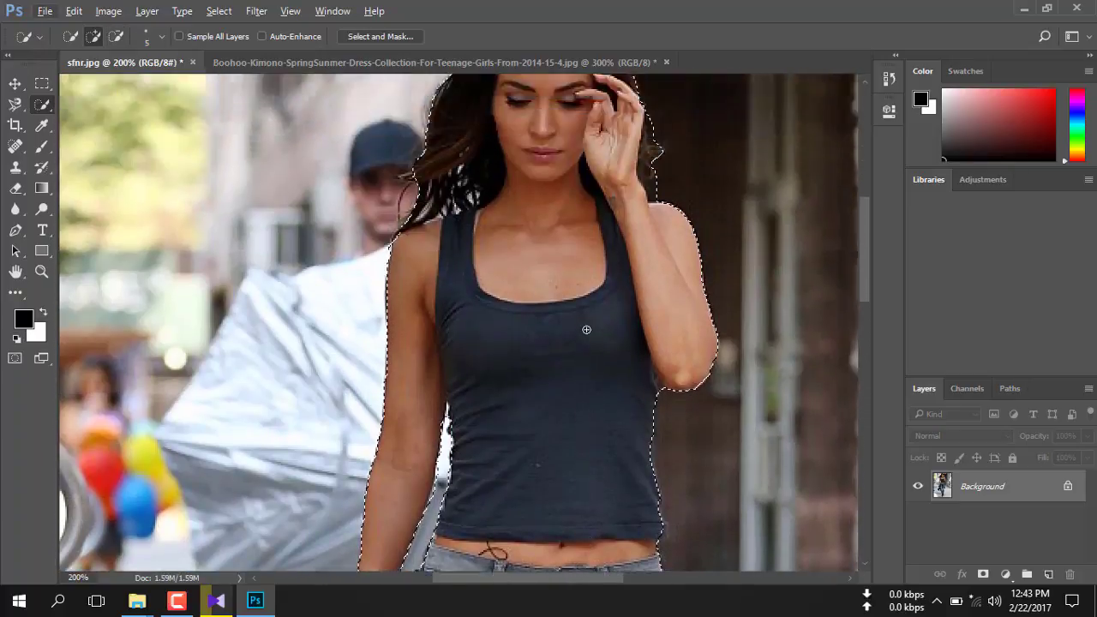
pyautogui.scroll(1, 586, 326)
pyautogui.scroll(3, 585, 328)
pyautogui.scroll(2, 586, 331)
pyautogui.scroll(-2, 585, 332)
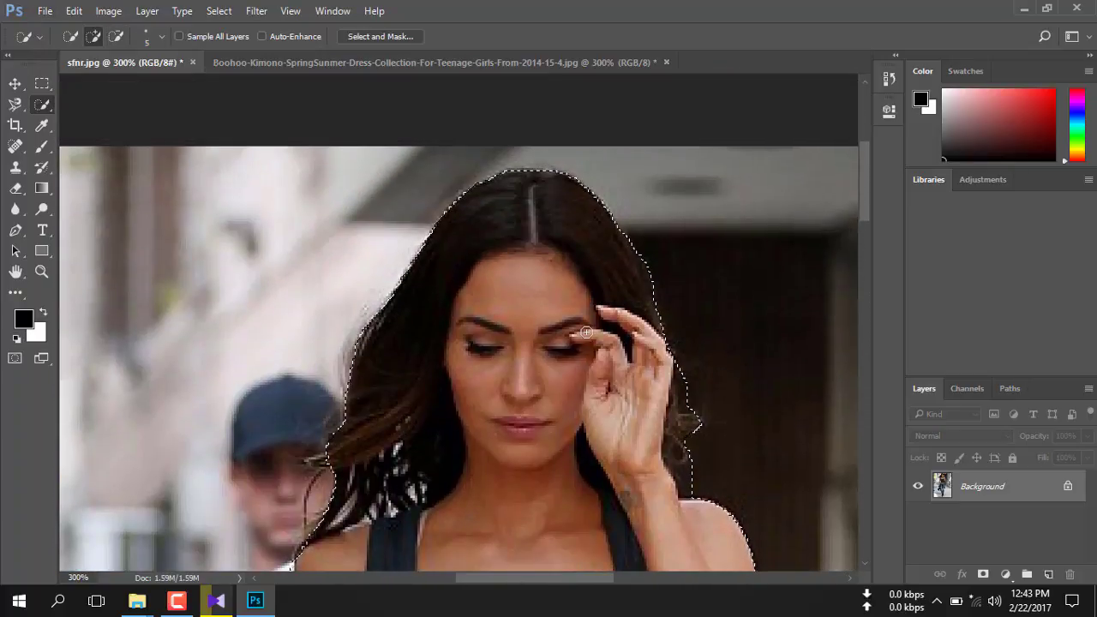
pyautogui.scroll(-3, 585, 330)
pyautogui.scroll(-3, 585, 329)
pyautogui.hotkey('ctrl', '0')
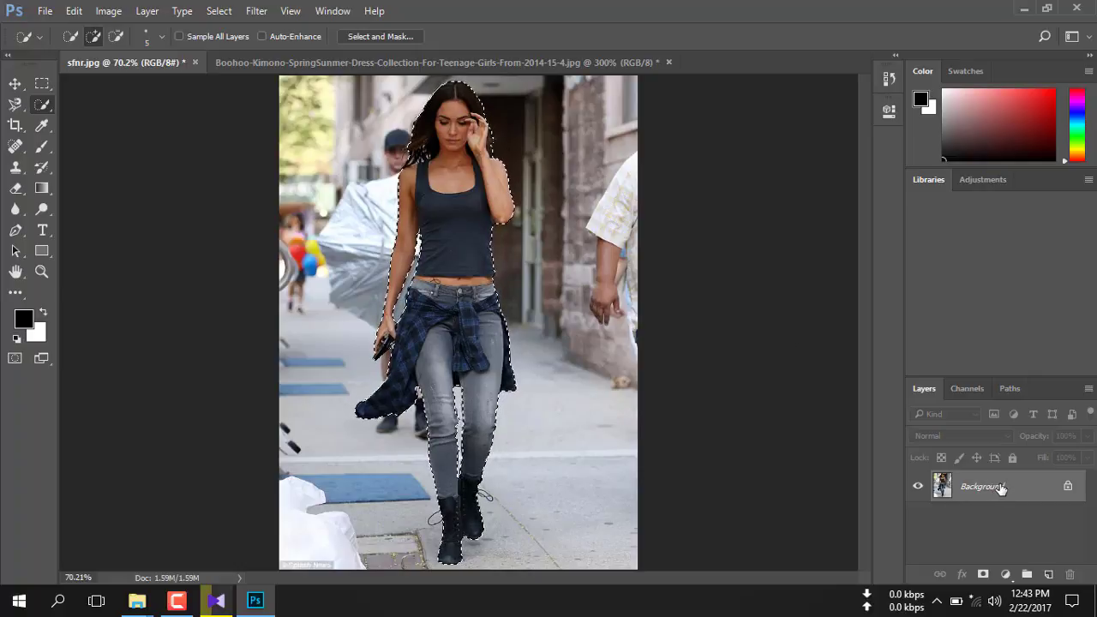
# Duplicate the Background layer as Background copy, hide the original, and restore the deleted figure
pyautogui.moveTo(1000, 487); pyautogui.dragTo(1048, 574)
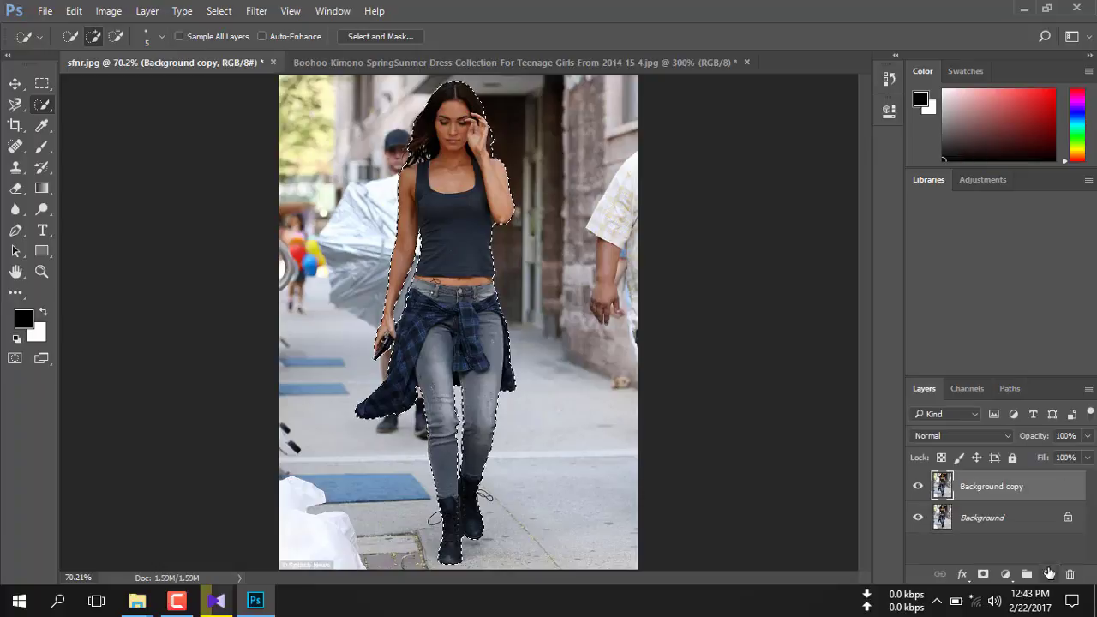
pyautogui.click(918, 515)
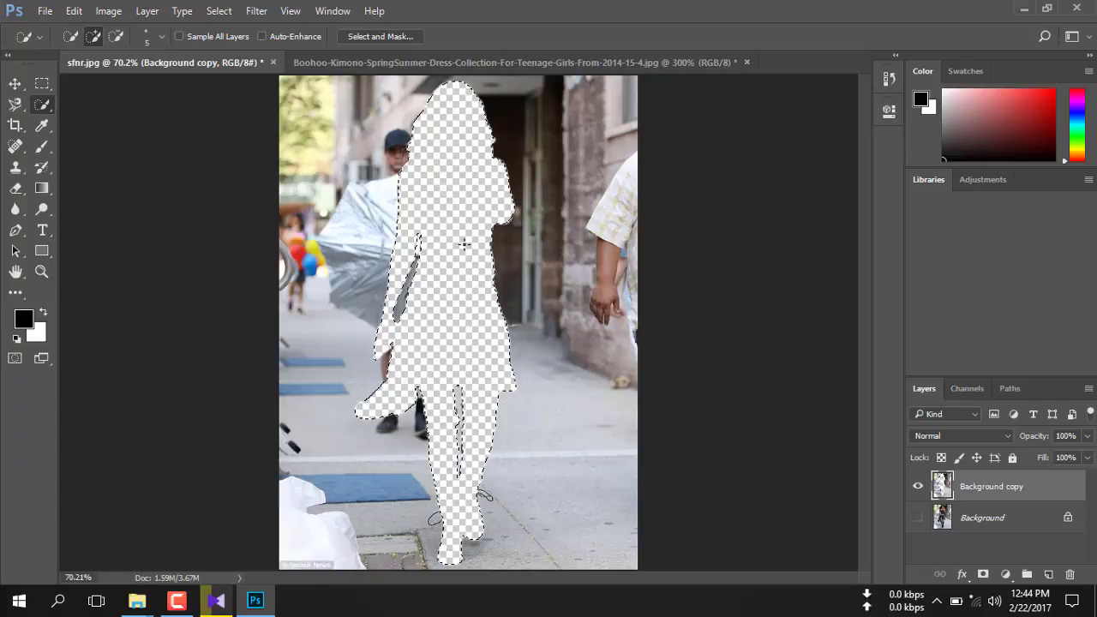
pyautogui.hotkey('ctrl', 'z')
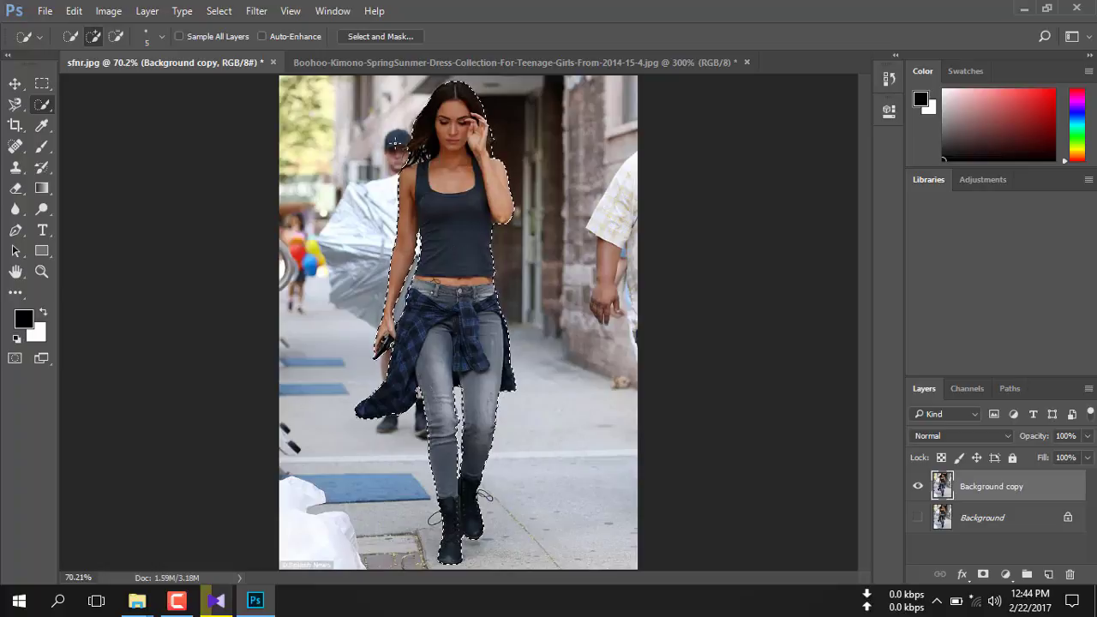
pyautogui.click(218, 11)
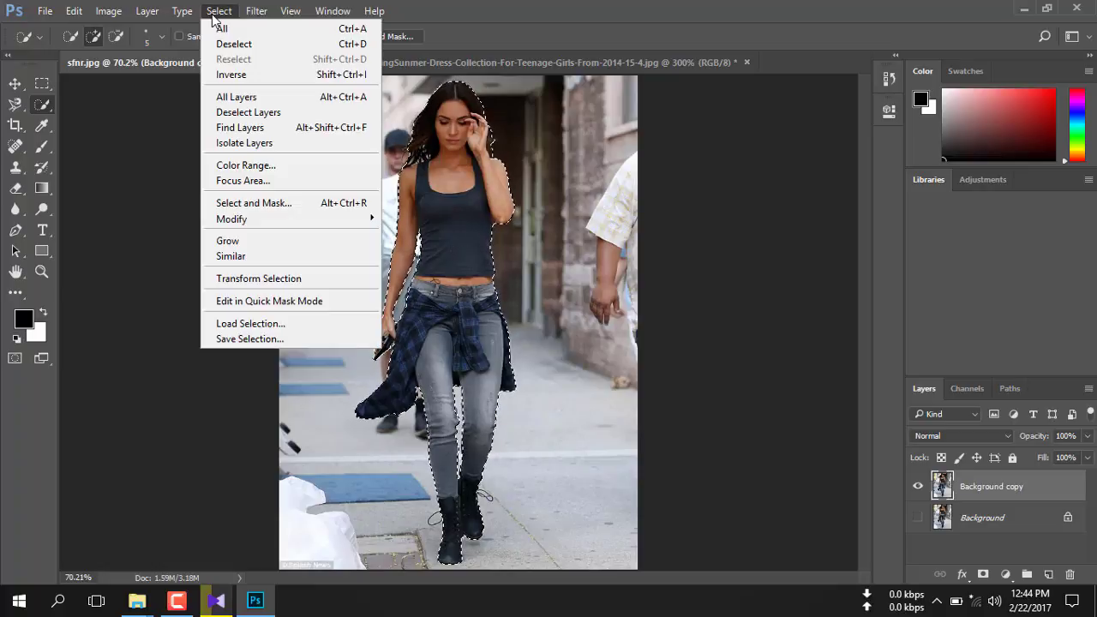
# Invert the selection and try deleting the street background, then undo the deletion
pyautogui.click(323, 75)
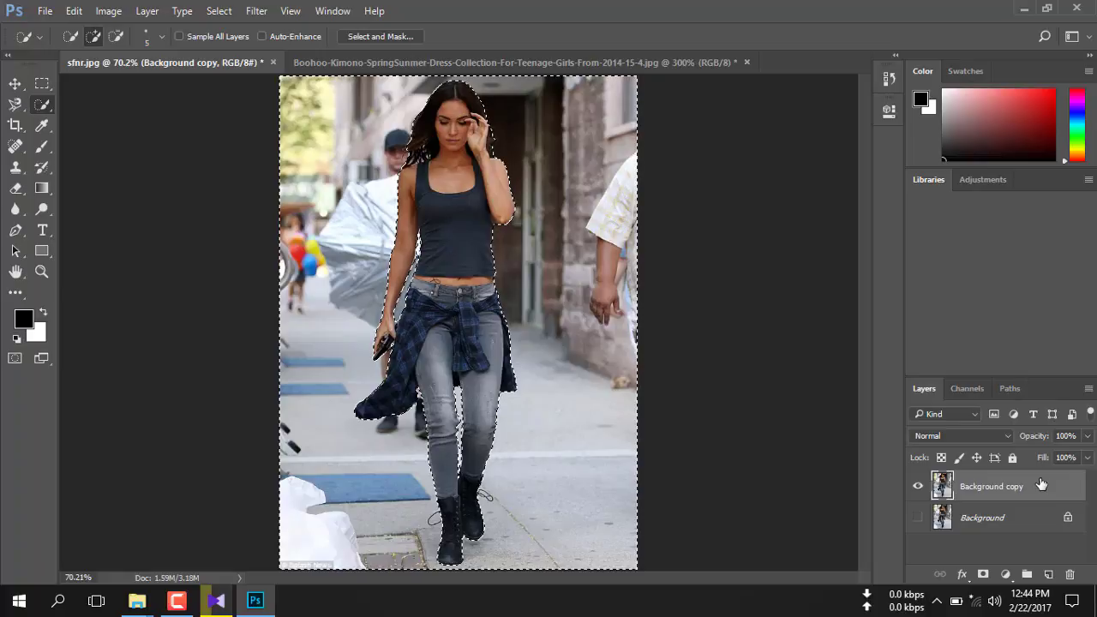
pyautogui.press('Delete')
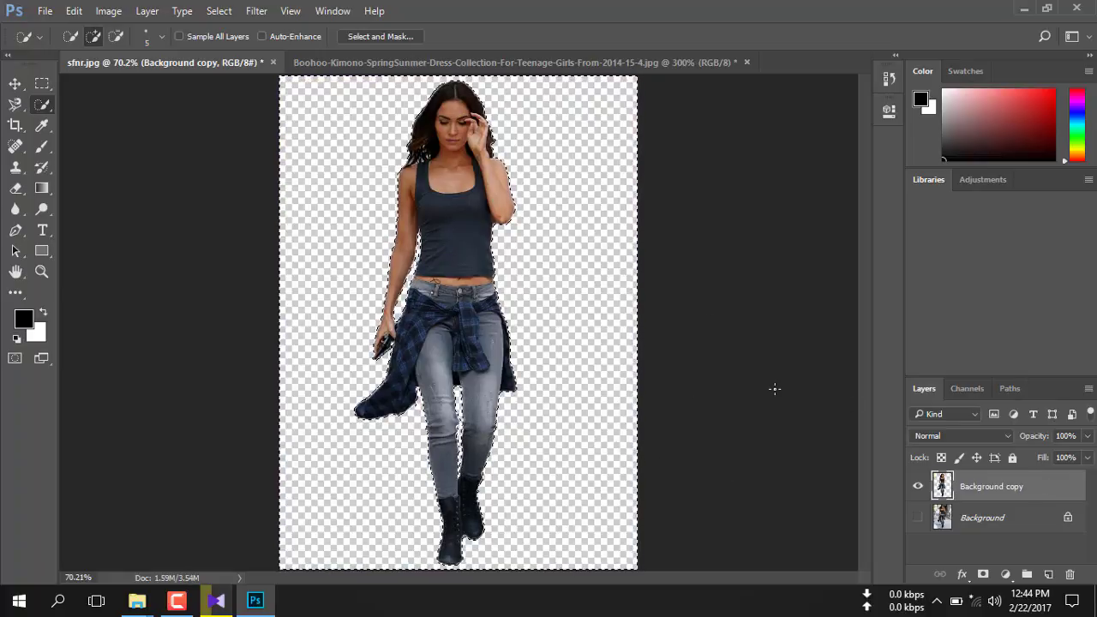
pyautogui.hotkey('ctrl', 'z')
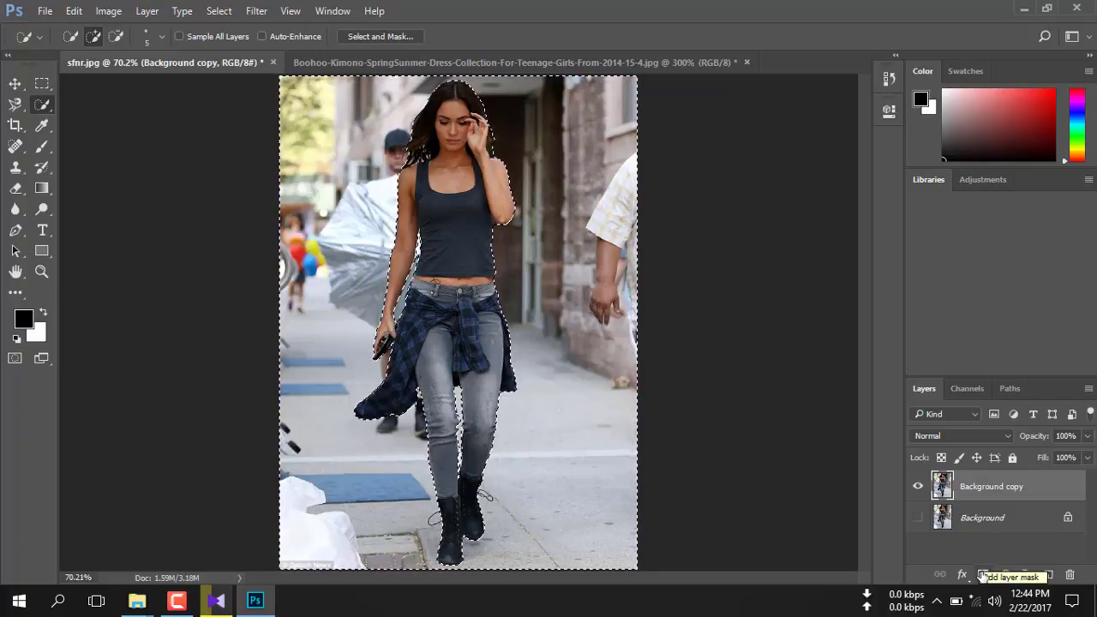
# Re-invert the selection to just the woman and add a layer mask to Background copy
pyautogui.keyDown('alt'); pyautogui.click(982, 575); pyautogui.keyUp('alt')
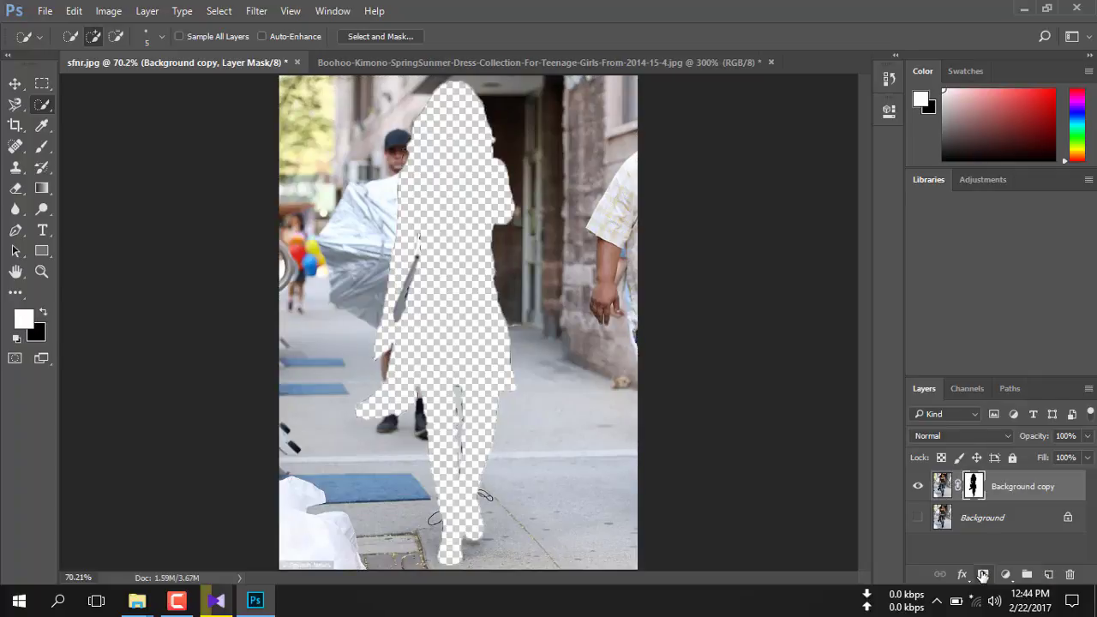
pyautogui.click(982, 575)
pyautogui.hotkey('ctrl', 'alt', 'z')
pyautogui.hotkey('ctrl', 'alt', 'z')
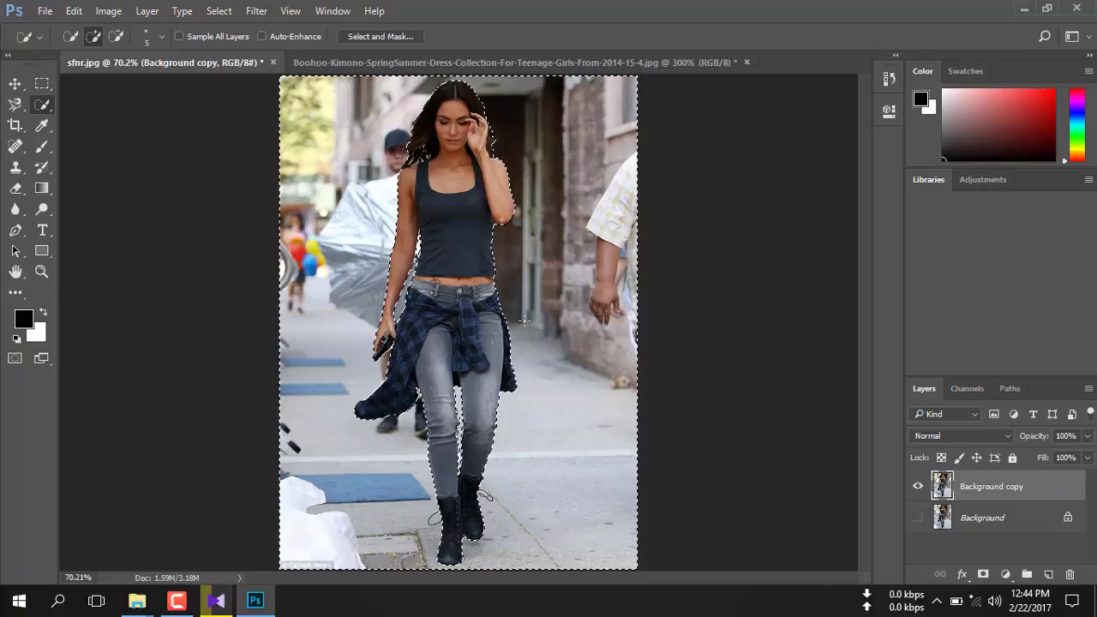
pyautogui.click(218, 11)
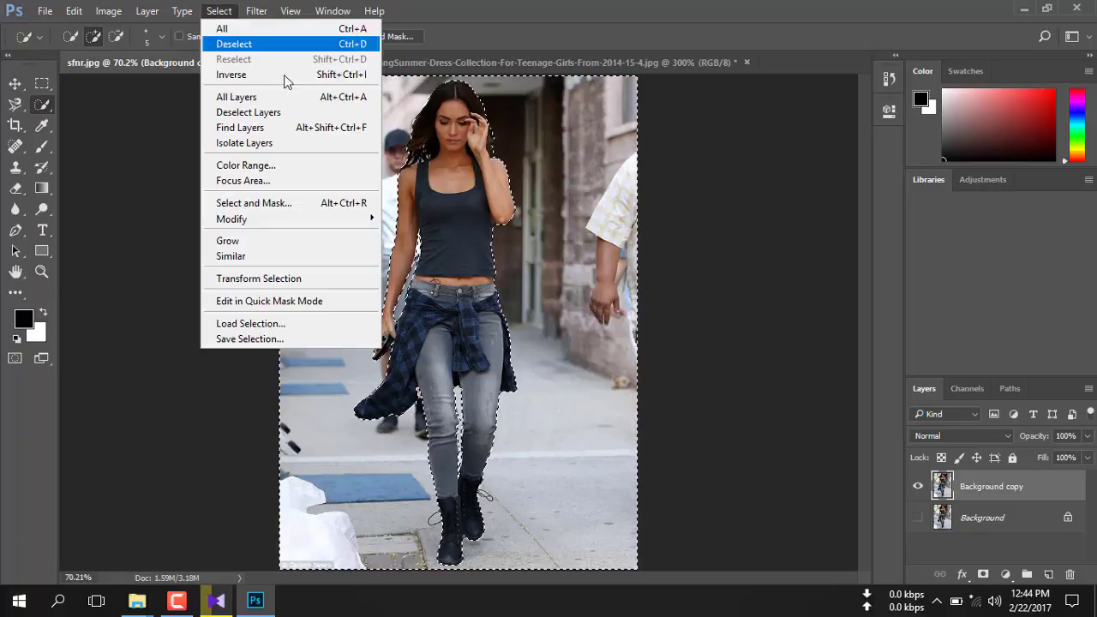
pyautogui.click(246, 75)
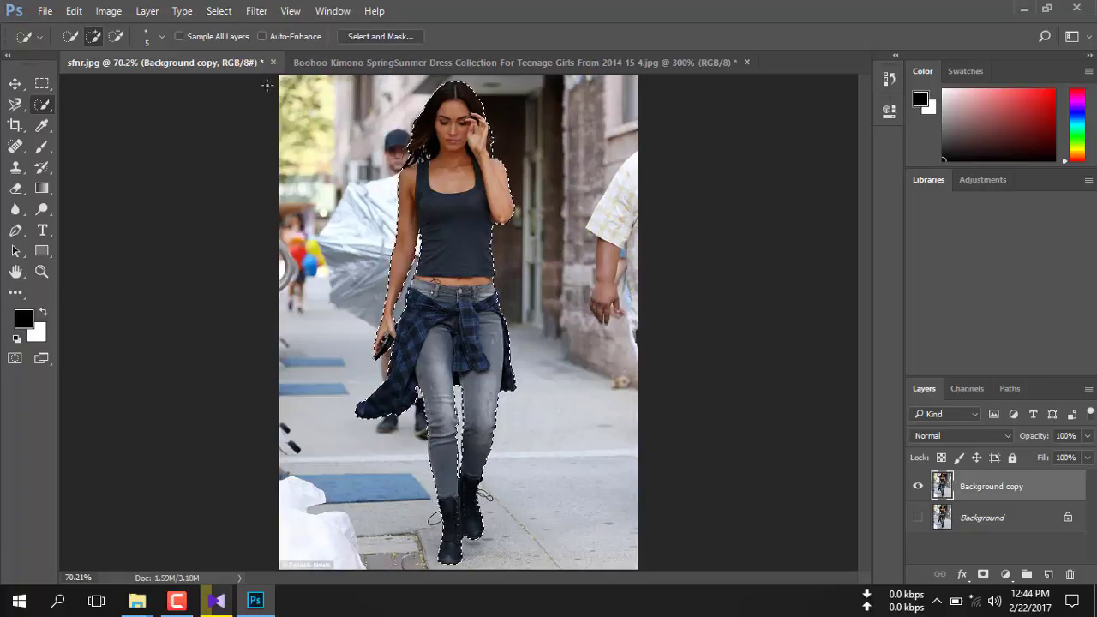
pyautogui.click(983, 575)
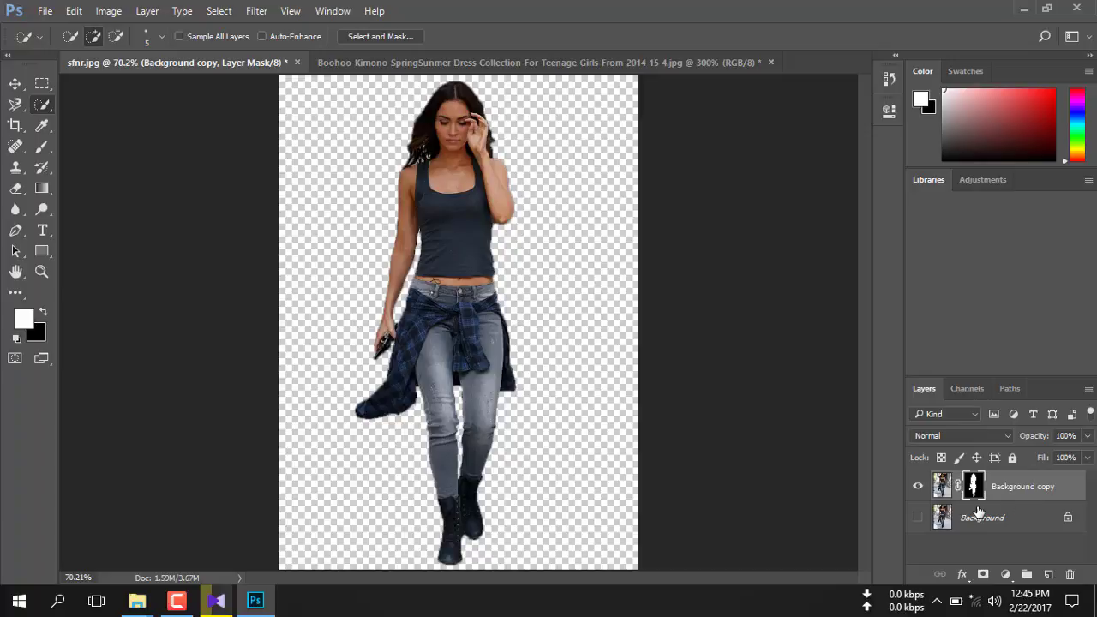
# Move the cut-out woman with the Move tool, then step back to before the mask
pyautogui.click(15, 83)
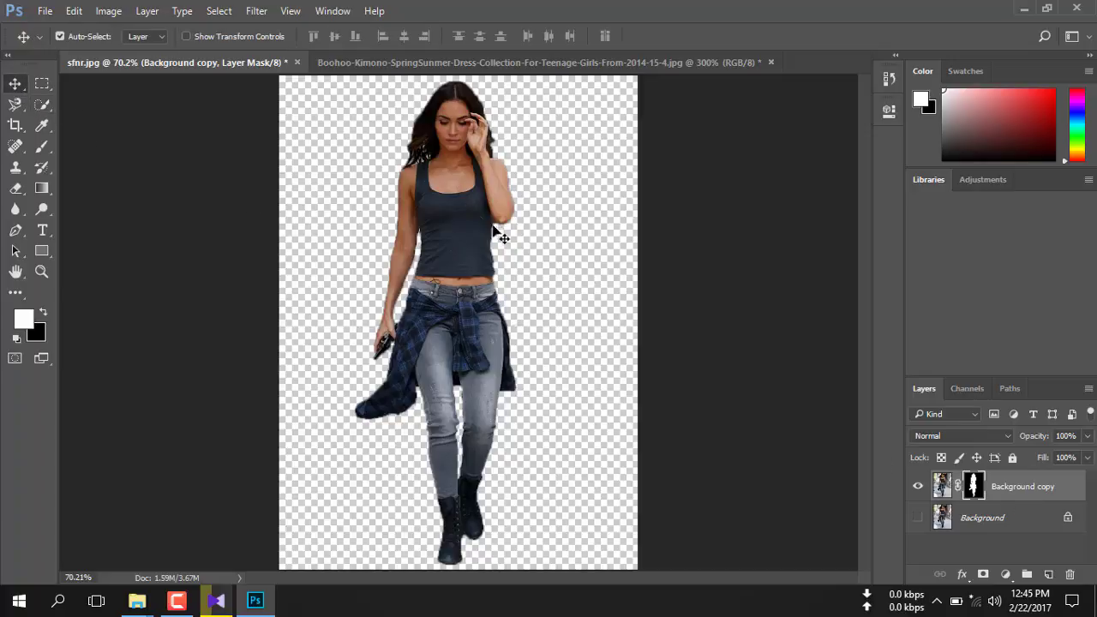
pyautogui.moveTo(457, 154)
pyautogui.mouseDown()
pyautogui.moveTo(436, 301)
pyautogui.moveTo(425, 201)
pyautogui.mouseUp()
pyautogui.moveTo(541, 325); pyautogui.dragTo(473, 218)
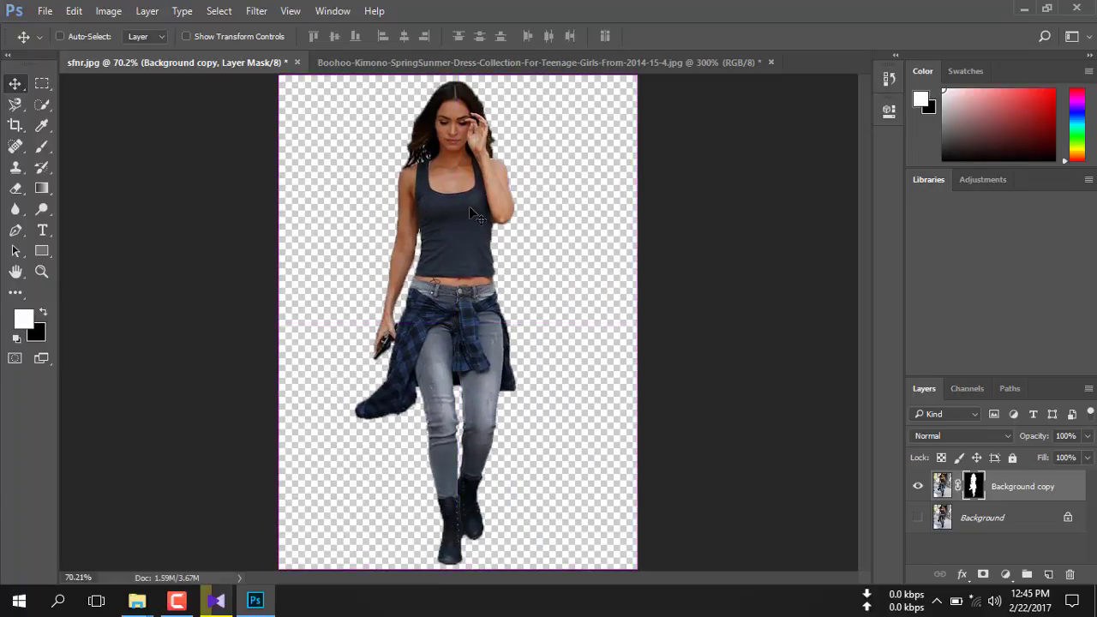
pyautogui.hotkey('ctrl', 'd')
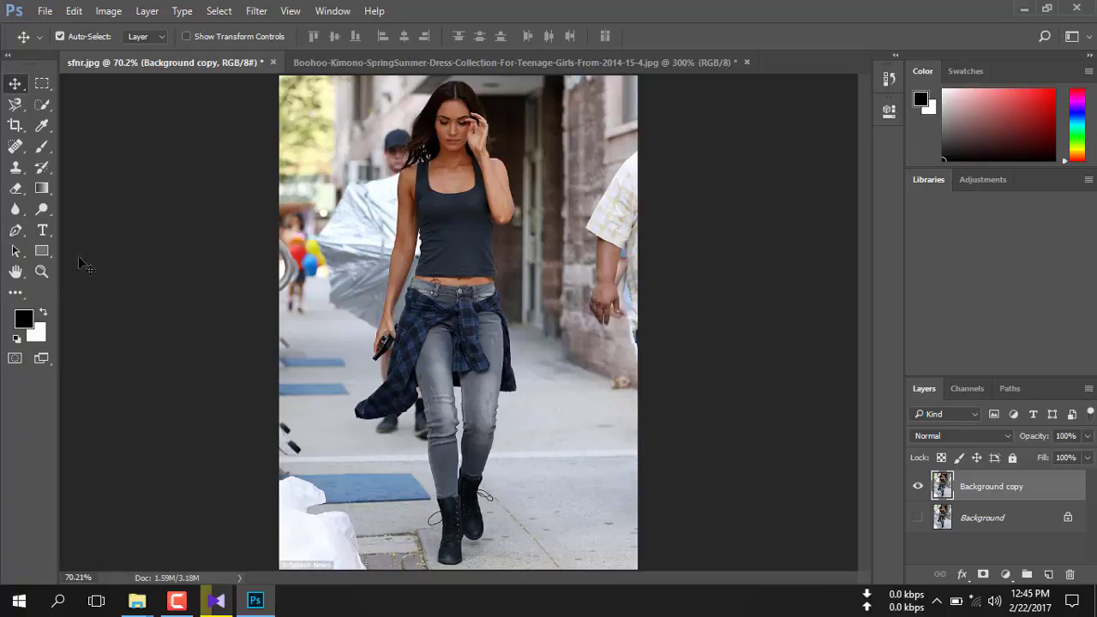
# Set the Pen tool to Path mode and zoom to 400% on the boots
pyautogui.click(14, 231)
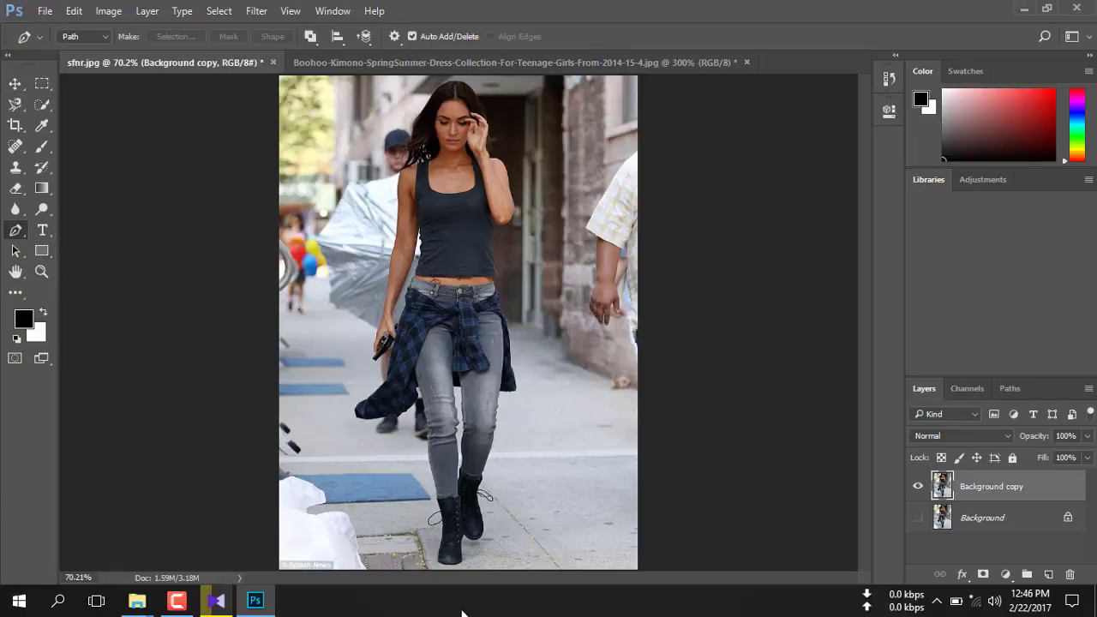
pyautogui.hotkey('ctrl', '+')
pyautogui.hotkey('ctrl', '+')
pyautogui.scroll(-2, 430, 493)
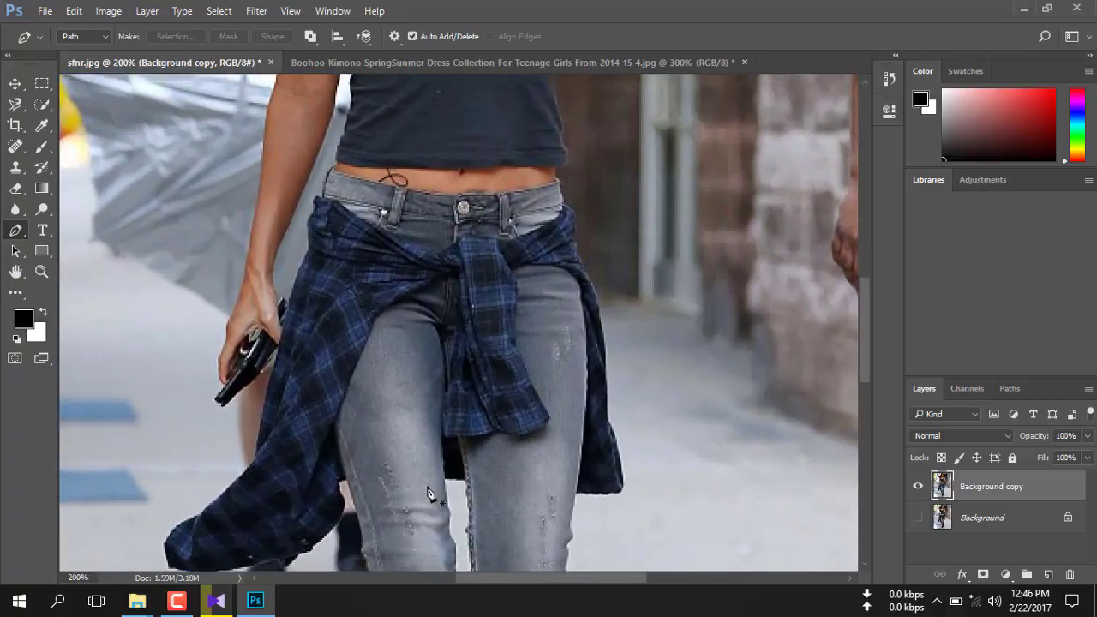
pyautogui.scroll(-4, 430, 493)
pyautogui.scroll(-2, 430, 484)
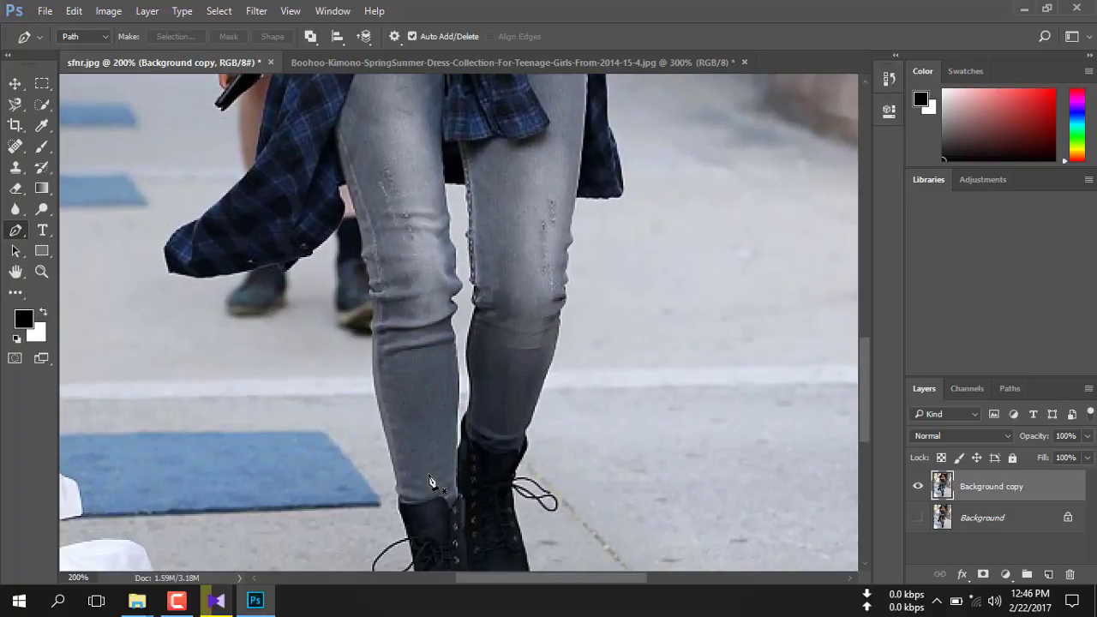
pyautogui.hotkey('ctrl', '+')
pyautogui.scroll(-4, 431, 480)
pyautogui.scroll(-3, 431, 477)
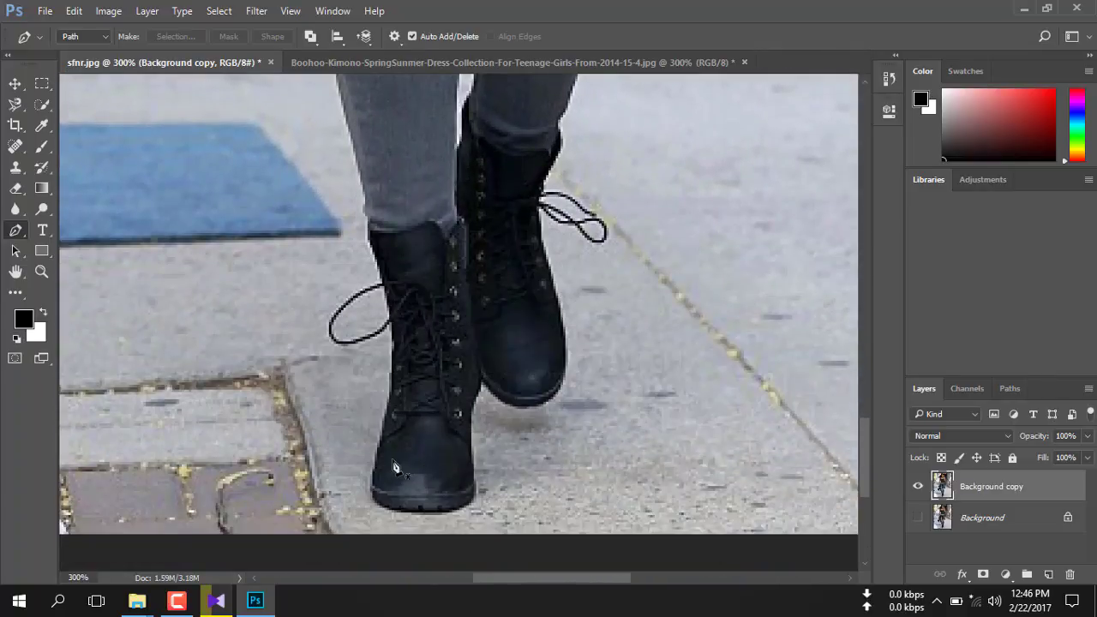
pyautogui.hotkey('ctrl', '+')
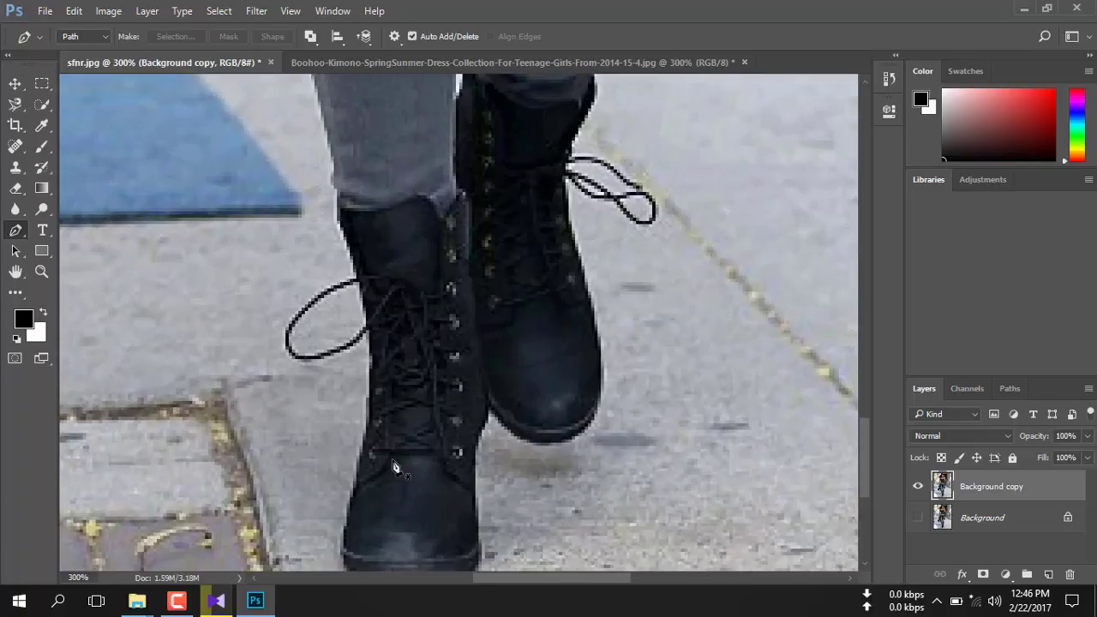
pyautogui.scroll(-3, 381, 467)
pyautogui.hscroll(-2, 334, 445)
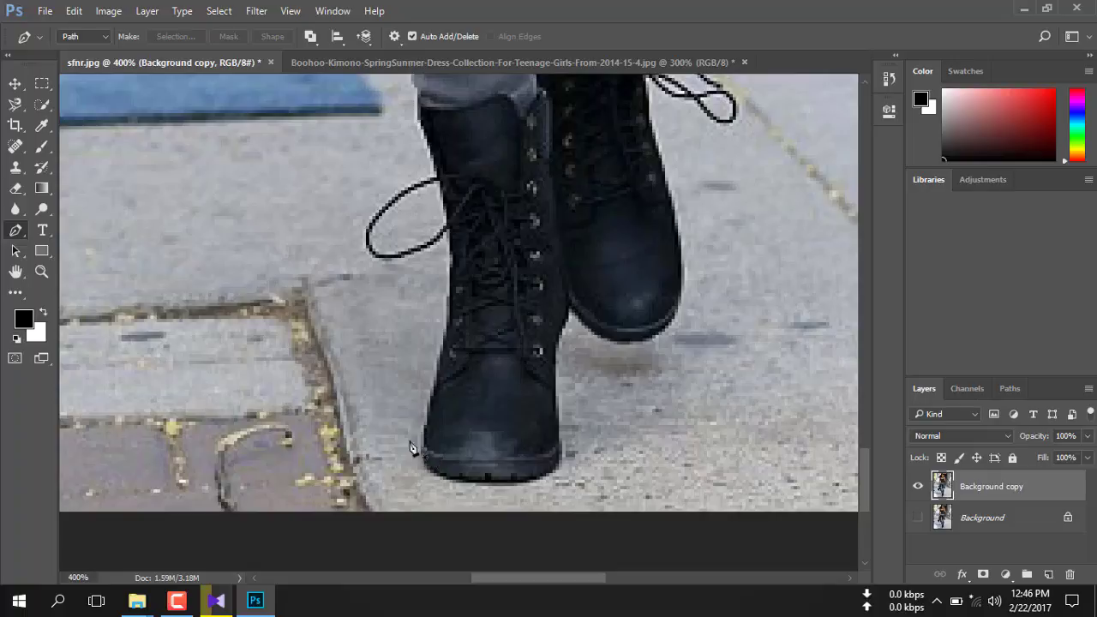
pyautogui.click(101, 36)
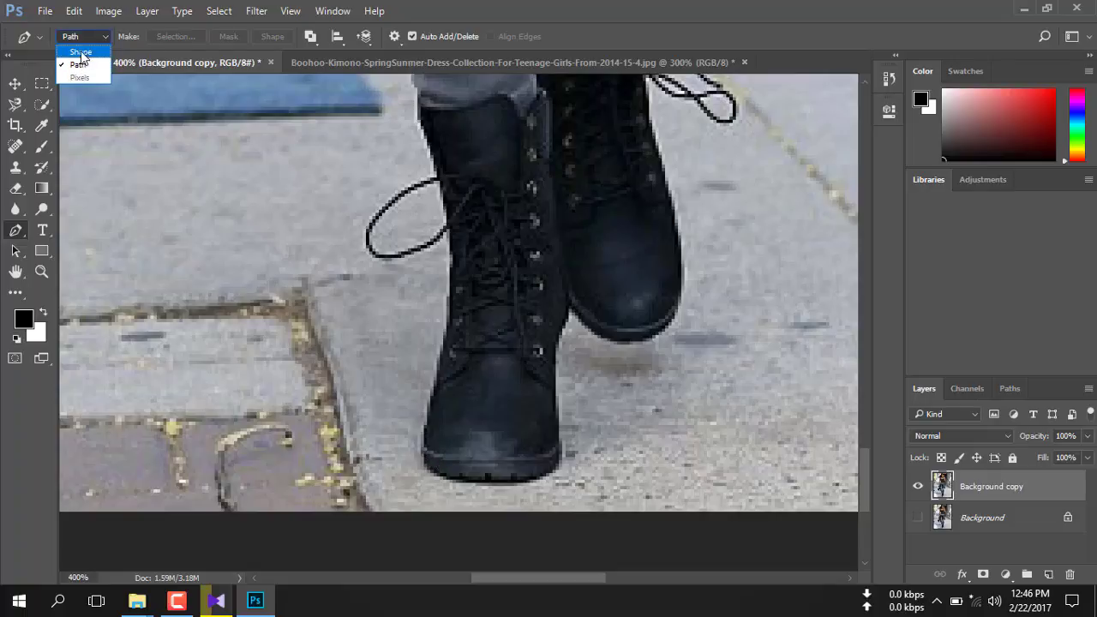
pyautogui.click(81, 51)
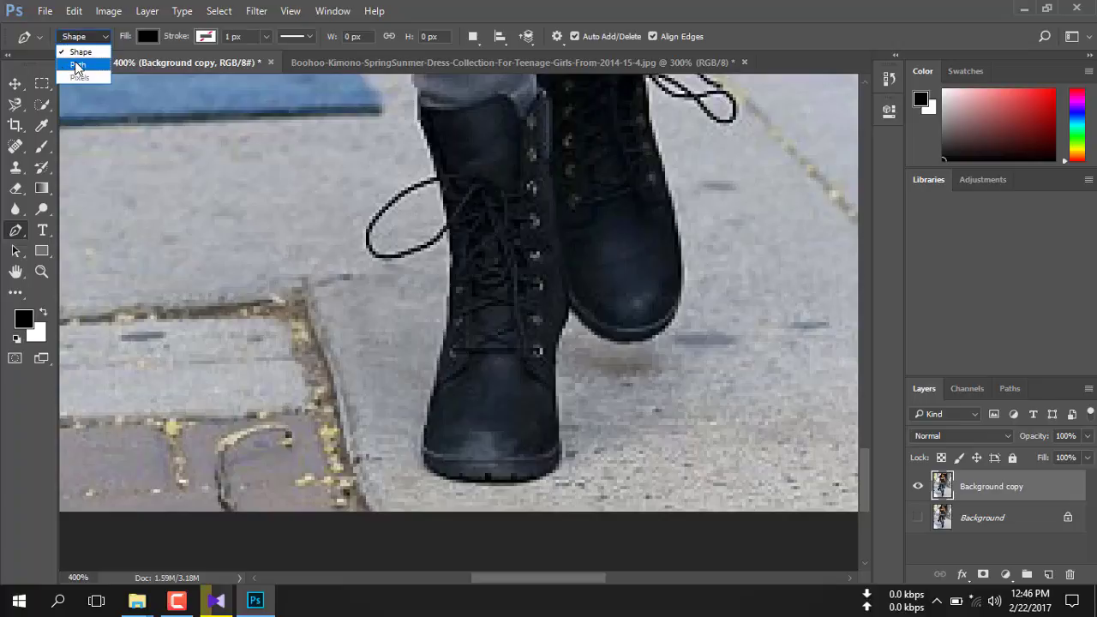
pyautogui.click(77, 65)
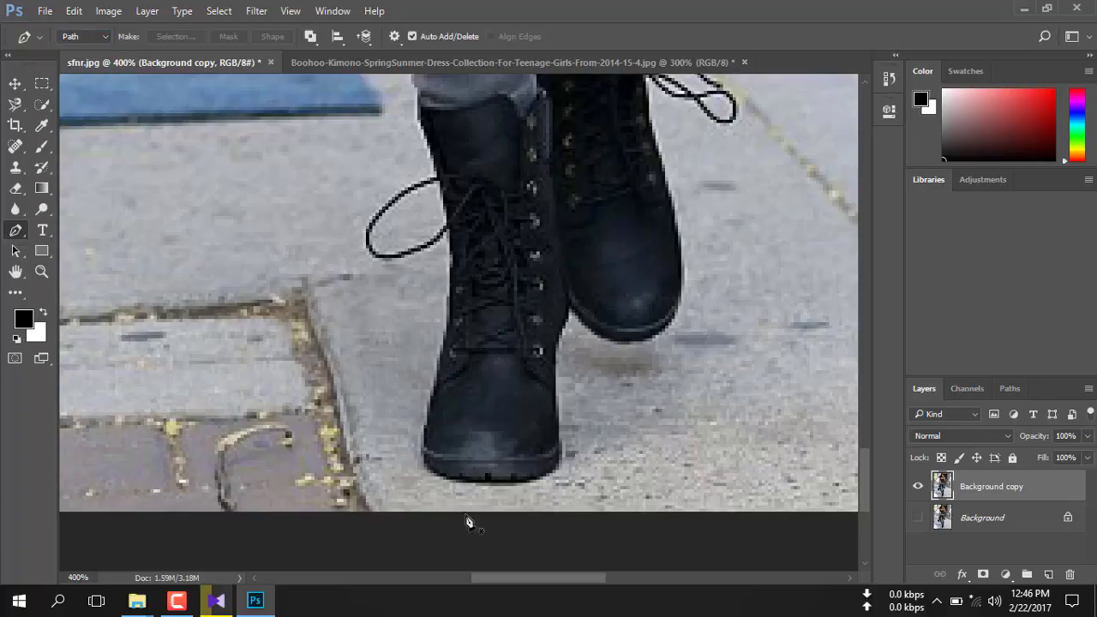
# Place anchors from the left boot's lower-left corner up its left edge
pyautogui.click(424, 447)
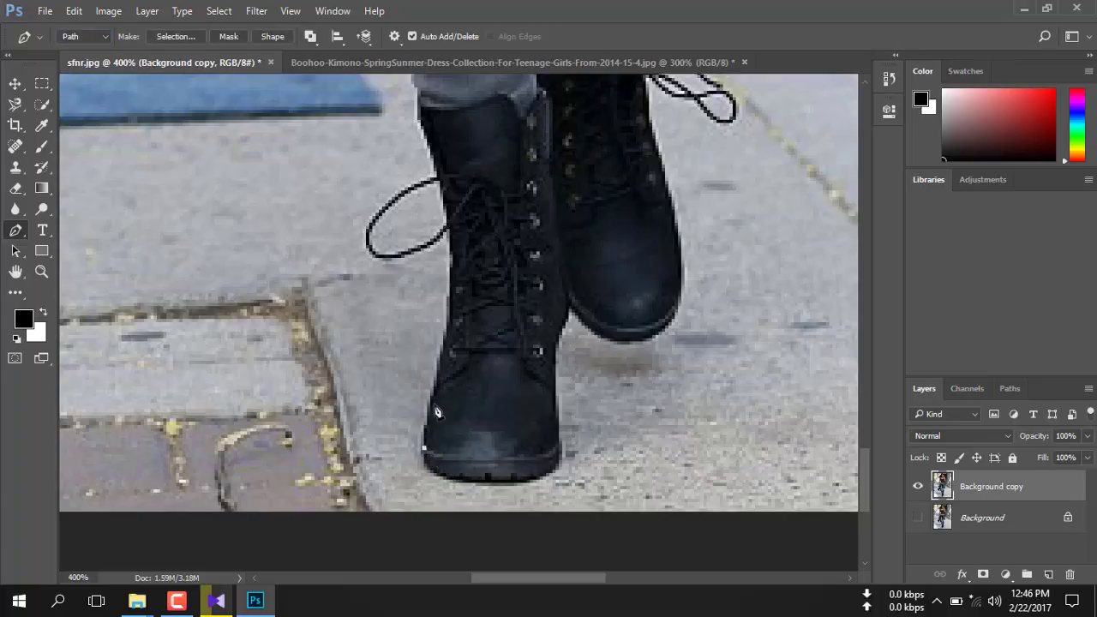
pyautogui.click(449, 338)
pyautogui.click(457, 306)
pyautogui.scroll(1, 447, 343)
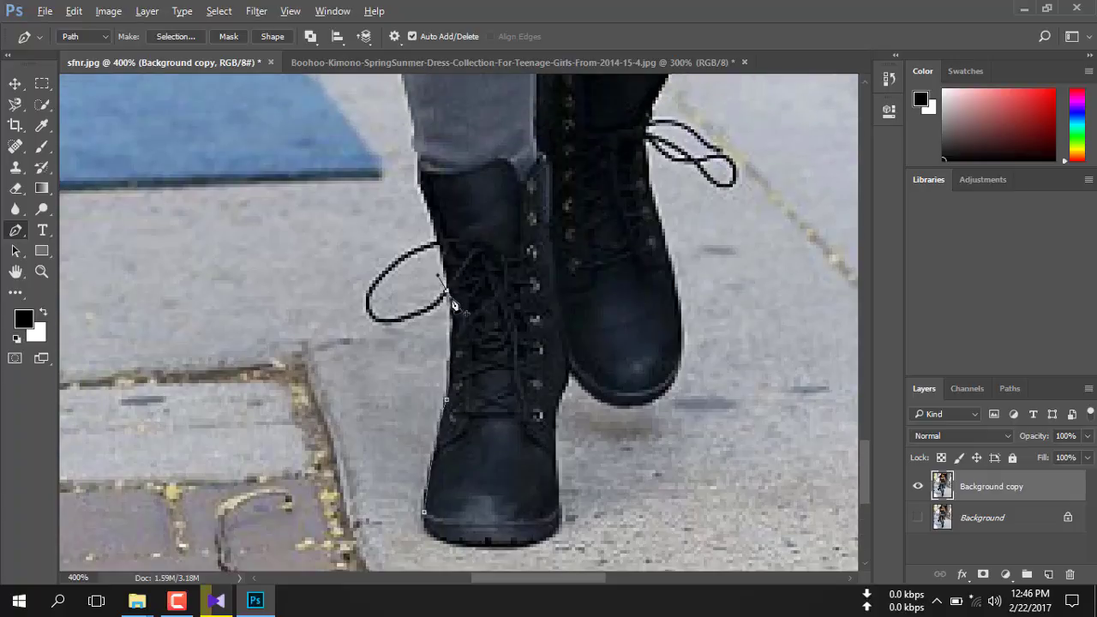
pyautogui.keyDown('alt'); pyautogui.click(447, 296); pyautogui.keyUp('alt')
# Curve anchors around the dangling shoelace loop, adjusting their handles
pyautogui.moveTo(391, 324); pyautogui.dragTo(330, 331)
pyautogui.hotkey('ctrl', 'z')
pyautogui.moveTo(412, 316); pyautogui.dragTo(378, 325)
pyautogui.moveTo(376, 325); pyautogui.dragTo(358, 314)
pyautogui.click(373, 323)
pyautogui.keyDown('ctrl'); pyautogui.click(387, 271); pyautogui.keyUp('ctrl')
pyautogui.moveTo(391, 275); pyautogui.dragTo(412, 255)
pyautogui.click(438, 250)
pyautogui.scroll(2, 452, 274)
# Extend the pen path around the phone's corner and up the hand's edge
pyautogui.scroll(1, 472, 323)
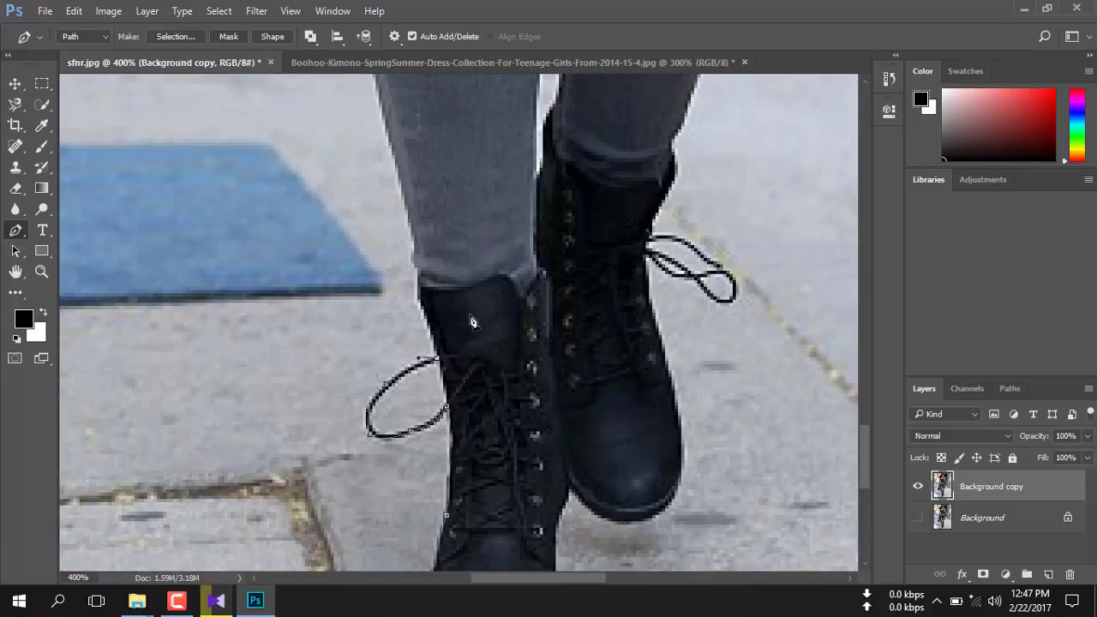
pyautogui.scroll(10, 472, 327)
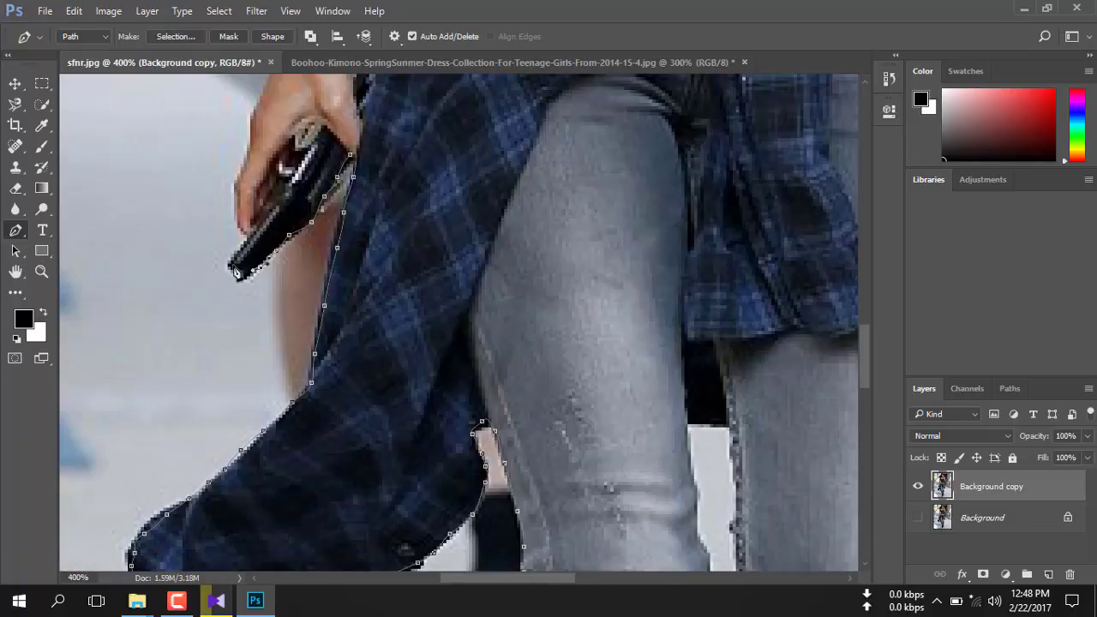
pyautogui.click(244, 276)
pyautogui.click(233, 271)
pyautogui.scroll(2, 254, 214)
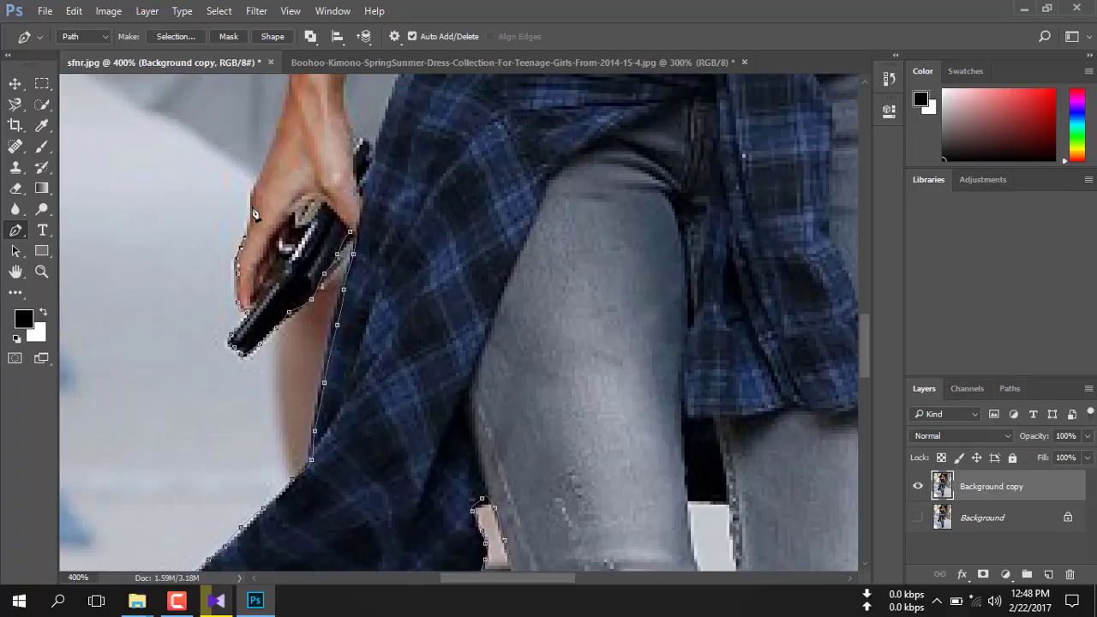
pyautogui.click(253, 195)
pyautogui.click(260, 176)
# Trace anchors up the arm's edge, including a curved anchor along it
pyautogui.scroll(4, 280, 155)
pyautogui.click(270, 290)
pyautogui.click(282, 238)
pyautogui.click(289, 211)
pyautogui.click(292, 196)
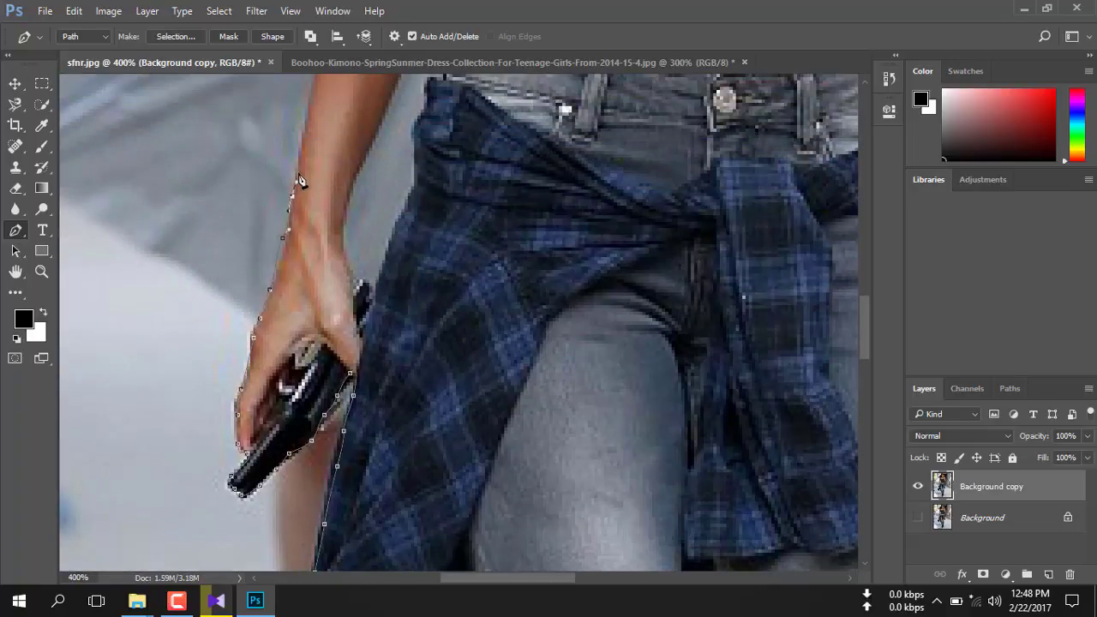
pyautogui.scroll(2, 304, 134)
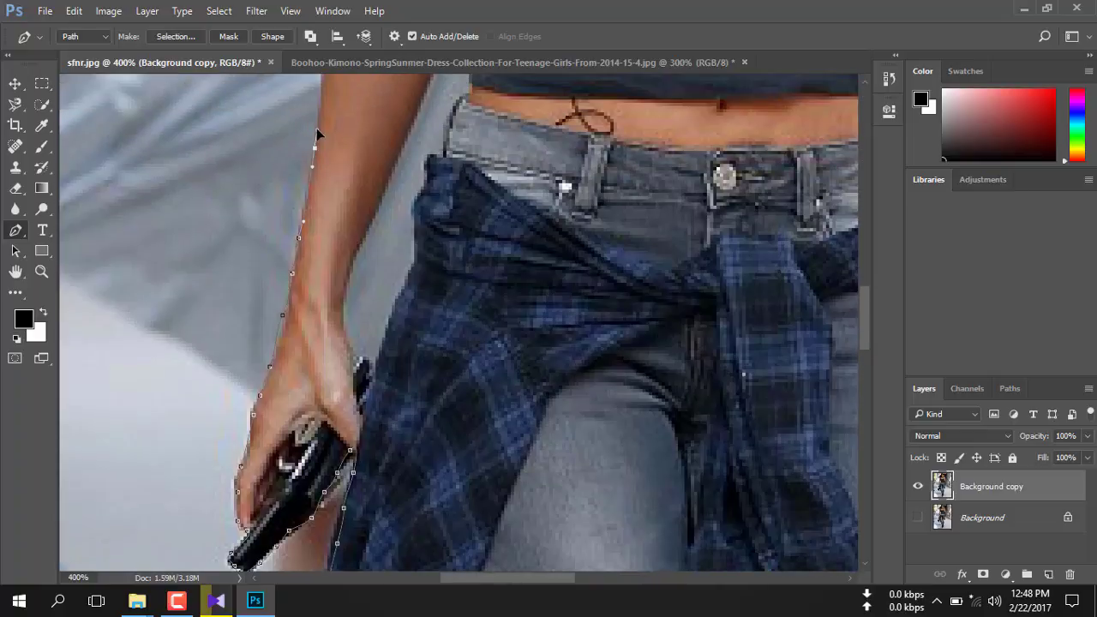
pyautogui.scroll(2, 316, 127)
pyautogui.scroll(2, 330, 176)
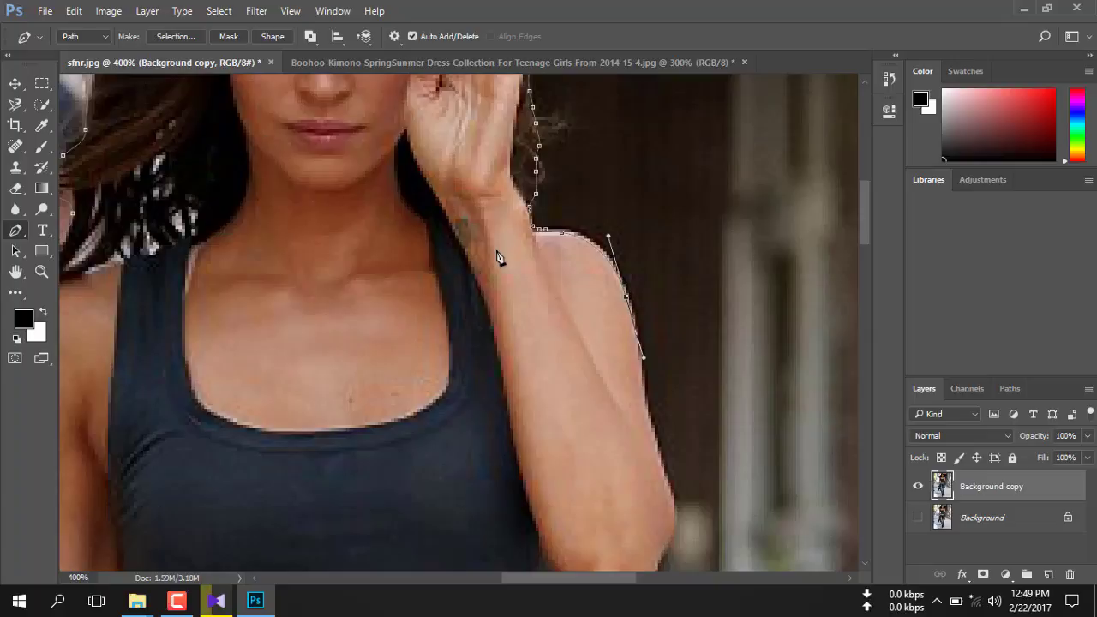
pyautogui.scroll(-1, 571, 247)
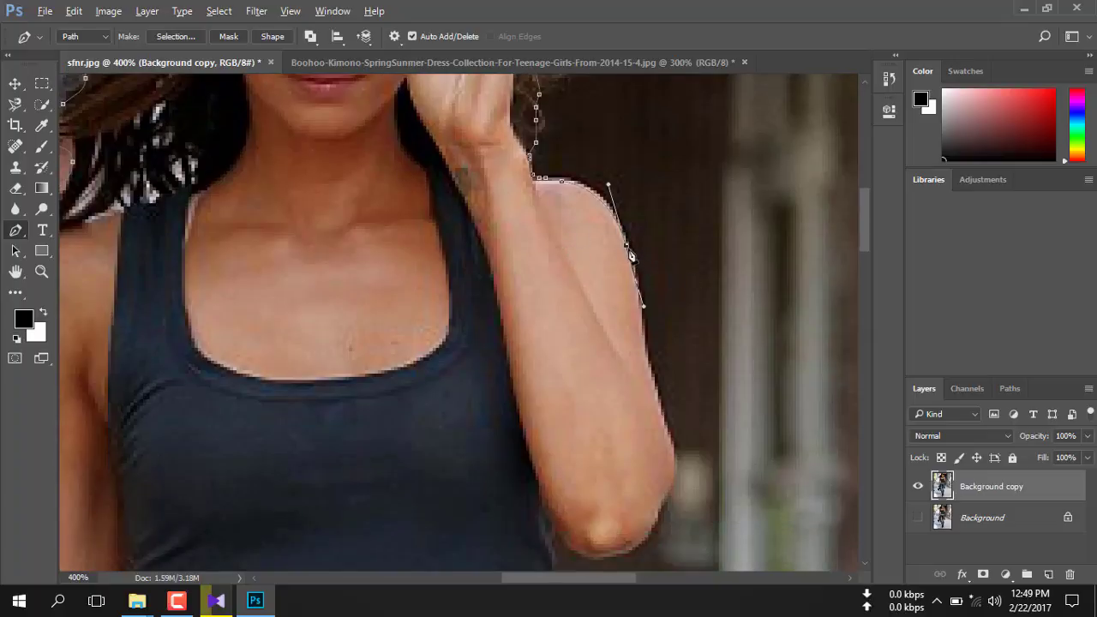
pyautogui.hotkey('ctrl', 'z')
pyautogui.scroll(-1, 642, 292)
pyautogui.moveTo(643, 304)
pyautogui.mouseDown()
pyautogui.moveTo(642, 343)
pyautogui.moveTo(667, 390)
pyautogui.moveTo(645, 390)
pyautogui.mouseUp()
pyautogui.scroll(-3, 672, 386)
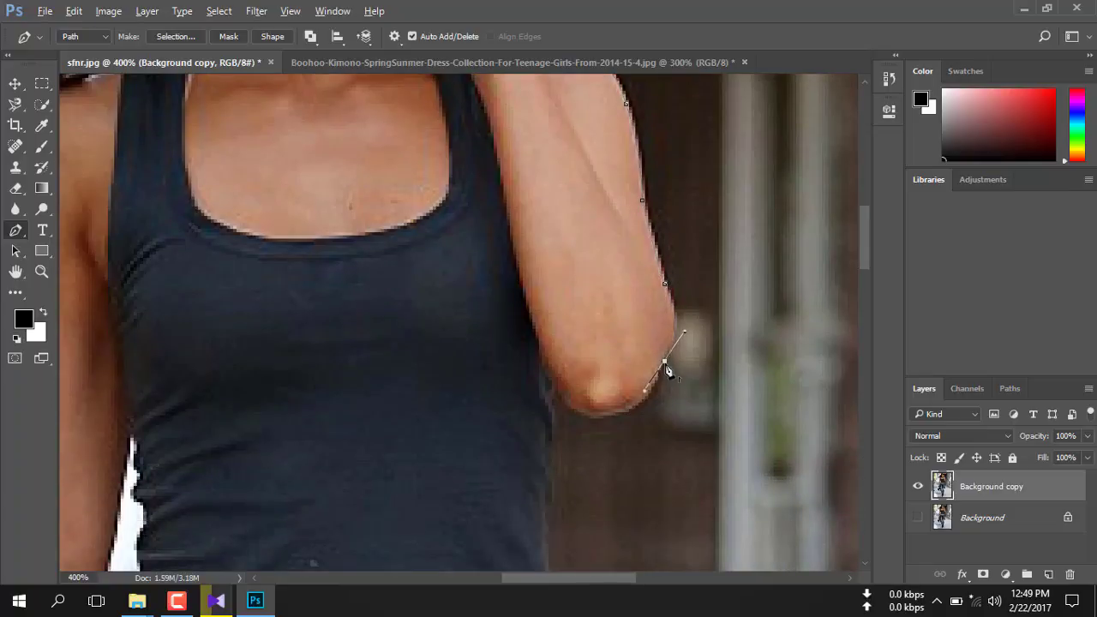
pyautogui.keyDown('alt'); pyautogui.click(665, 364); pyautogui.keyUp('alt')
# Curve the path around the elbow and start down the top's side
pyautogui.click(632, 409)
pyautogui.moveTo(595, 420); pyautogui.dragTo(578, 415)
pyautogui.click(559, 396)
pyautogui.scroll(-3, 552, 360)
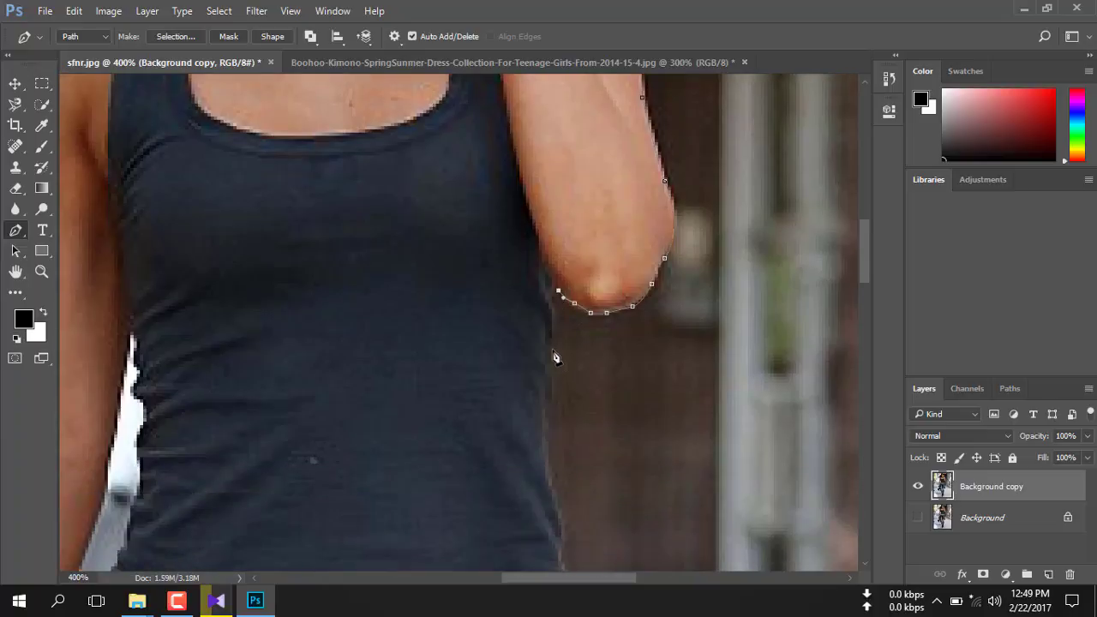
pyautogui.scroll(-3, 554, 393)
pyautogui.click(544, 343)
pyautogui.click(552, 366)
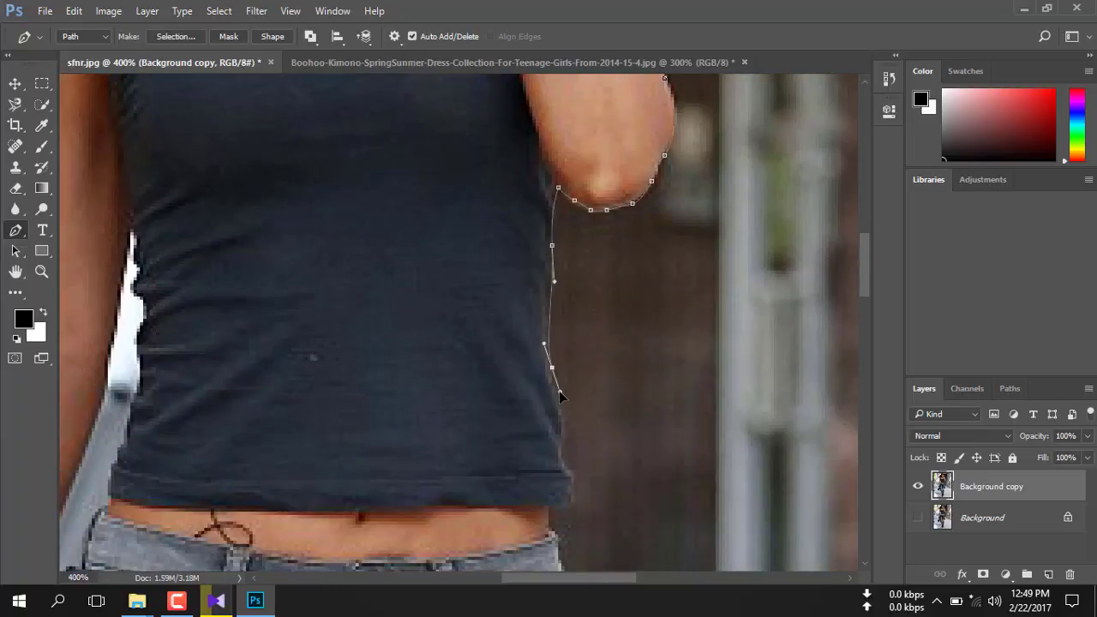
# Continue curved anchors down the tank top's side toward the waist
pyautogui.scroll(-3, 557, 381)
pyautogui.moveTo(558, 344); pyautogui.dragTo(553, 367)
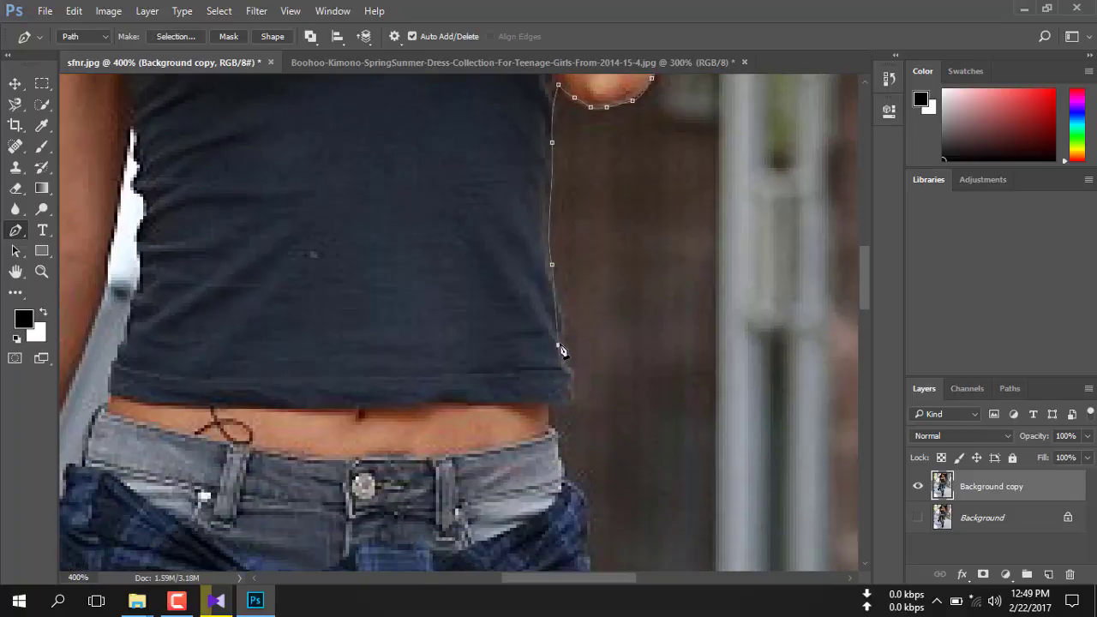
pyautogui.keyDown('alt'); pyautogui.click(558, 344); pyautogui.keyUp('alt')
pyautogui.moveTo(572, 403); pyautogui.dragTo(557, 412)
pyautogui.scroll(-3, 545, 409)
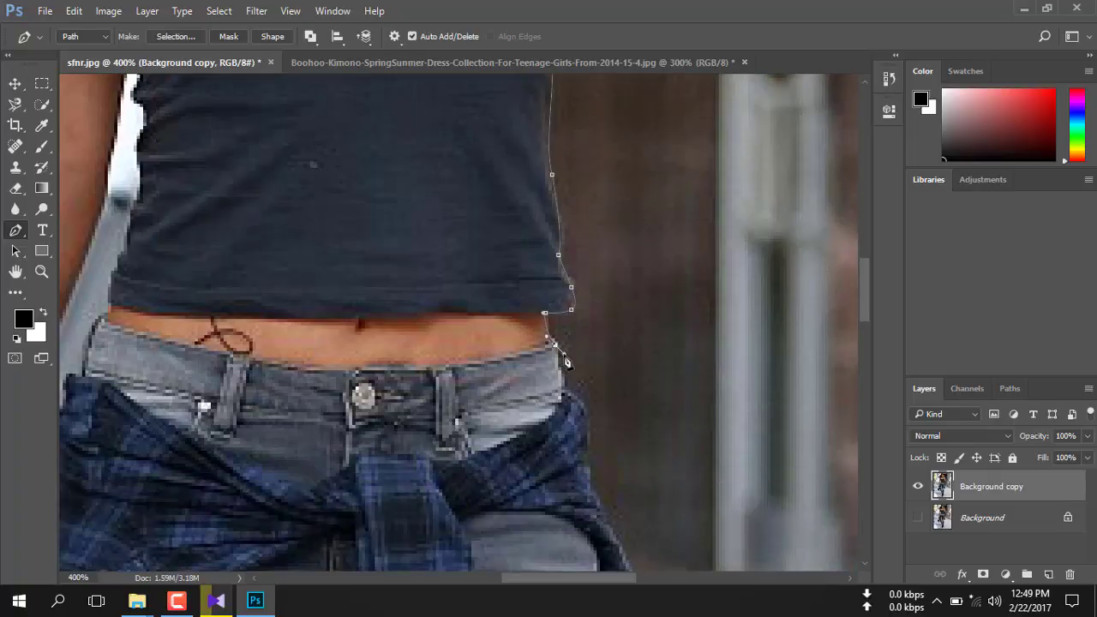
pyautogui.scroll(-2, 563, 381)
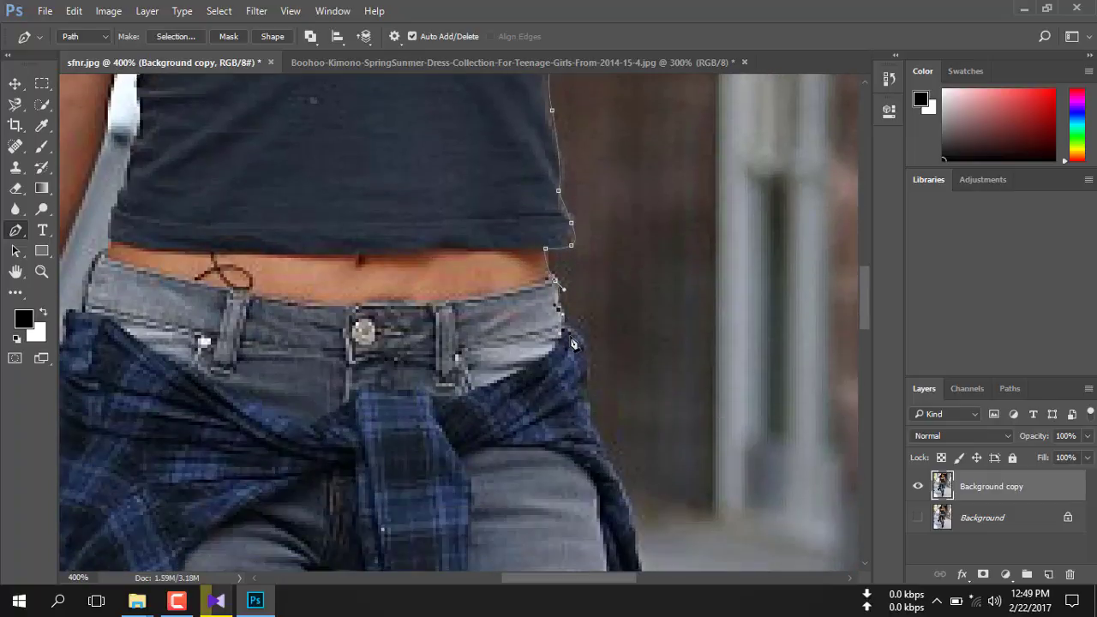
pyautogui.moveTo(570, 337); pyautogui.dragTo(581, 366)
pyautogui.hotkey('ctrl', 'z')
# Re-place the waist anchor and trace the path down the plaid shirt edge
pyautogui.moveTo(574, 334); pyautogui.dragTo(591, 336)
pyautogui.scroll(-3, 589, 370)
pyautogui.click(587, 274)
pyautogui.scroll(-3, 599, 350)
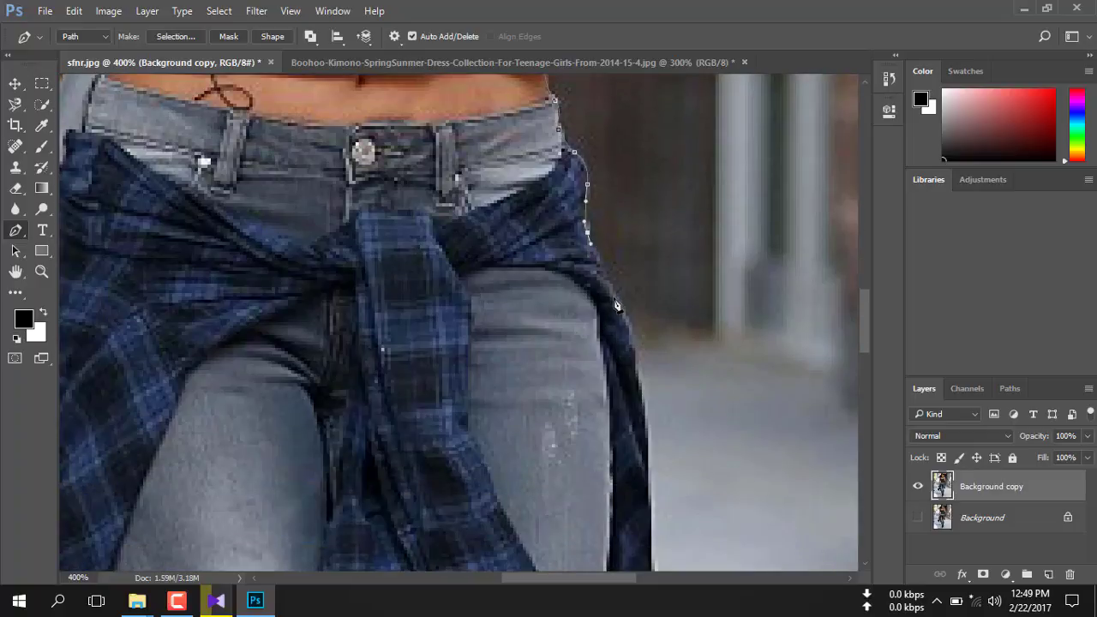
pyautogui.moveTo(616, 296); pyautogui.dragTo(646, 336)
pyautogui.scroll(-3, 639, 324)
pyautogui.scroll(-3, 652, 334)
pyautogui.scroll(-2, 648, 336)
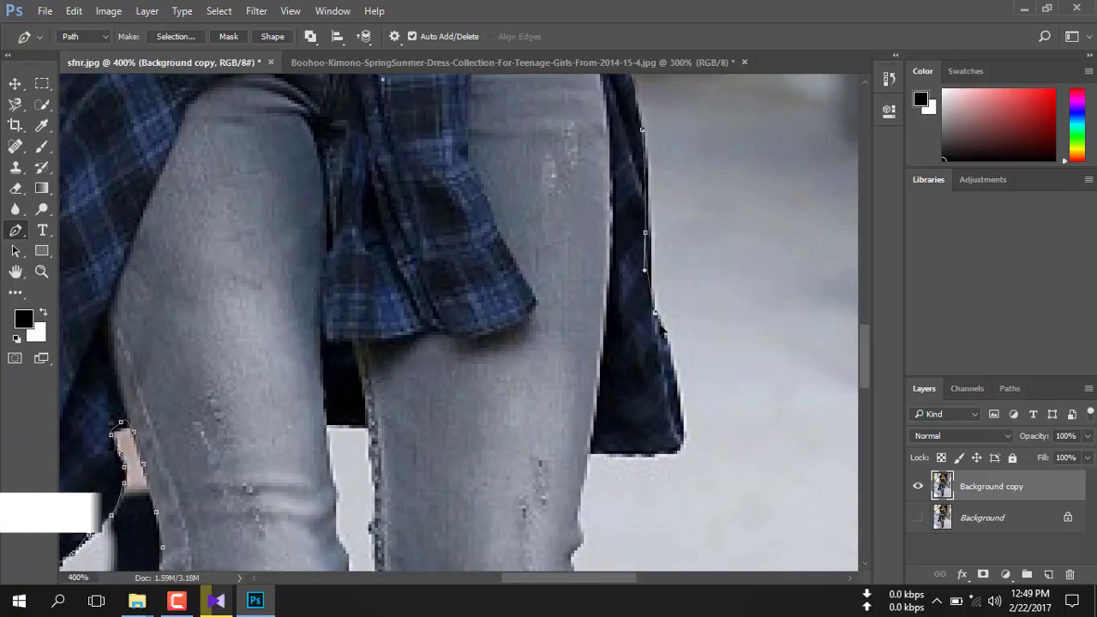
pyautogui.scroll(-3, 664, 332)
pyautogui.moveTo(678, 332)
pyautogui.mouseDown()
pyautogui.moveTo(682, 346)
pyautogui.moveTo(647, 368)
pyautogui.mouseUp()
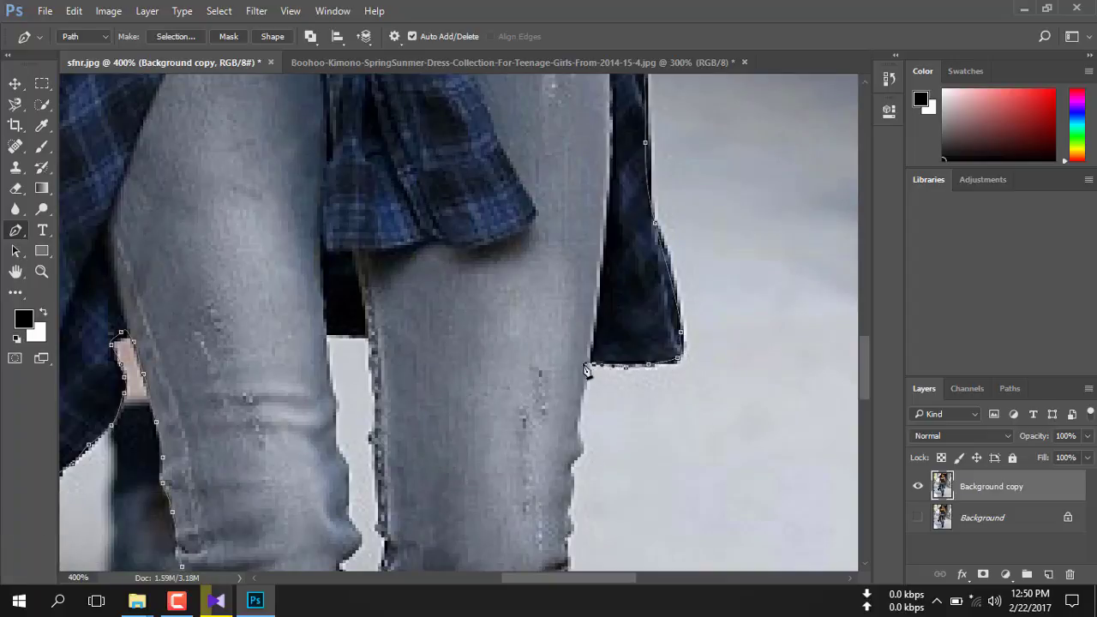
pyautogui.moveTo(587, 370); pyautogui.dragTo(585, 259)
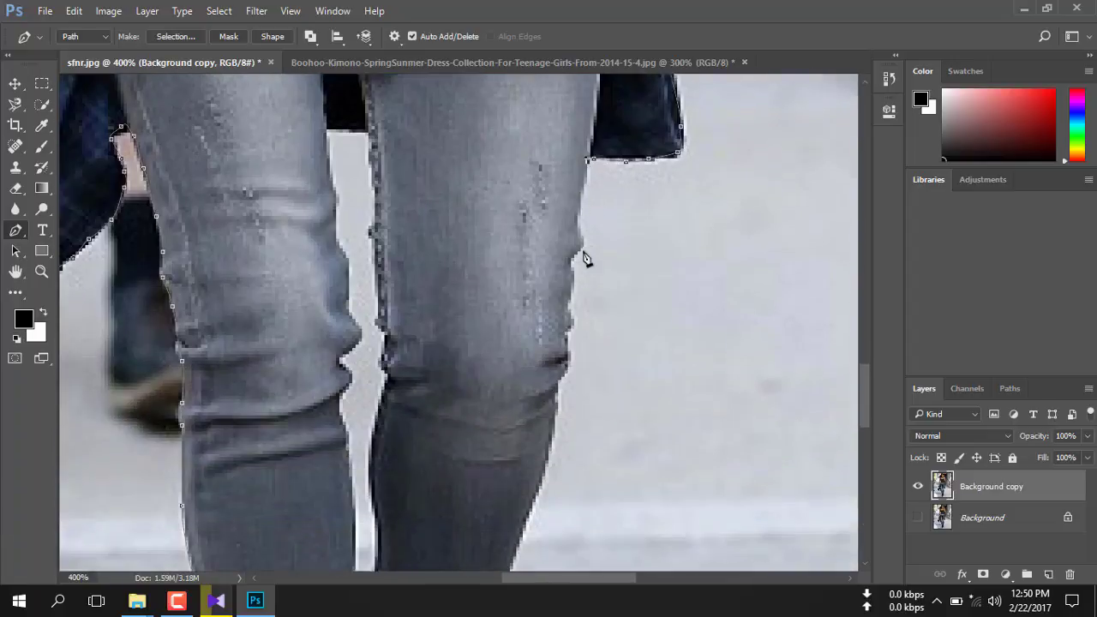
pyautogui.scroll(-1, 585, 258)
# Trace anchors down the edge of the jeans to the boots
pyautogui.click(578, 181)
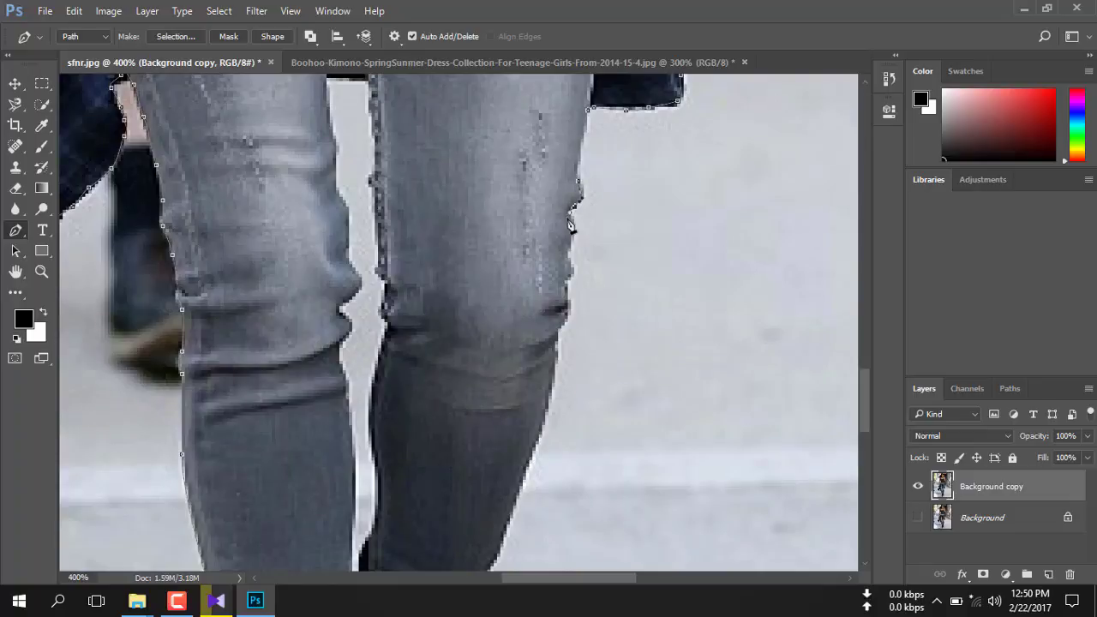
pyautogui.click(574, 205)
pyautogui.click(569, 249)
pyautogui.click(568, 265)
pyautogui.click(570, 293)
pyautogui.click(555, 313)
pyautogui.click(557, 327)
pyautogui.click(555, 369)
pyautogui.scroll(-1, 557, 382)
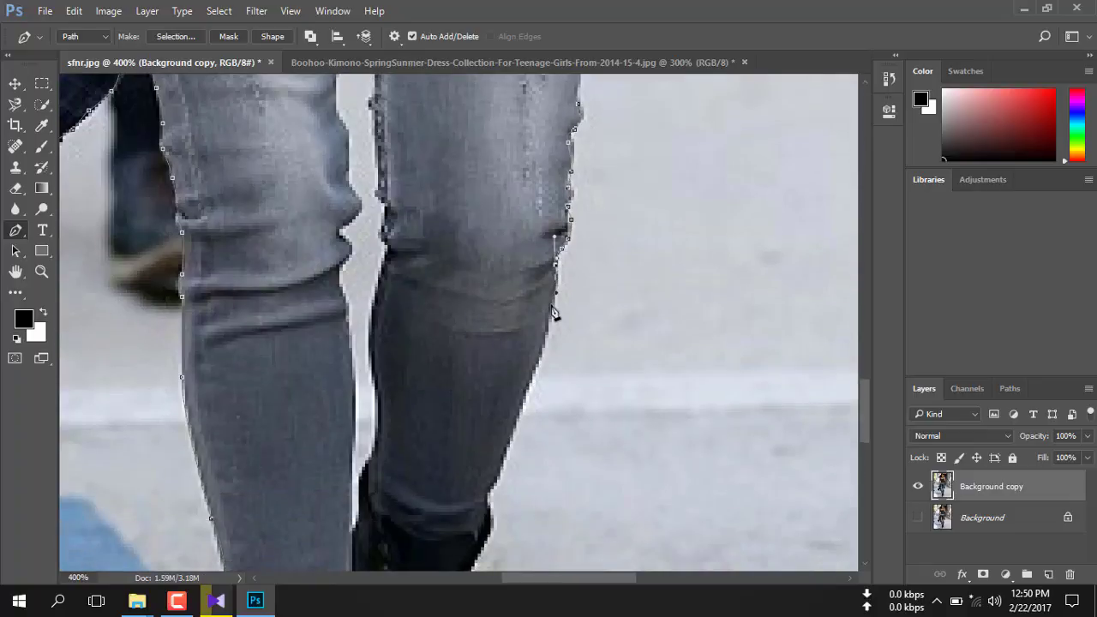
pyautogui.scroll(-5, 553, 313)
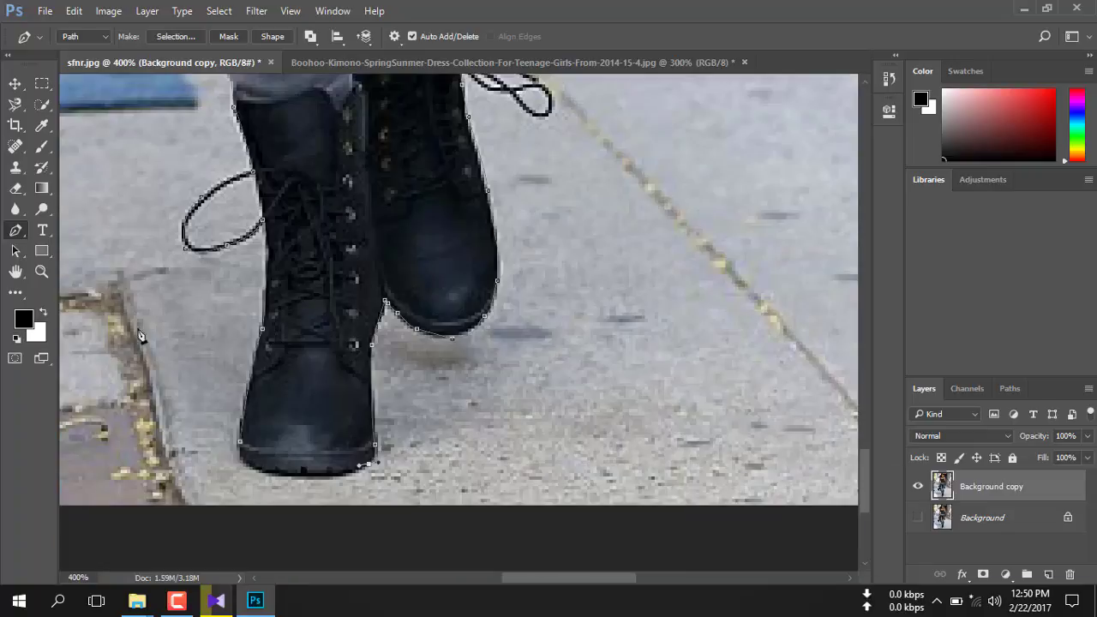
# Trace along the left boot's bottom, close the path, and fit the image on screen
pyautogui.click(333, 473)
pyautogui.click(304, 472)
pyautogui.click(244, 467)
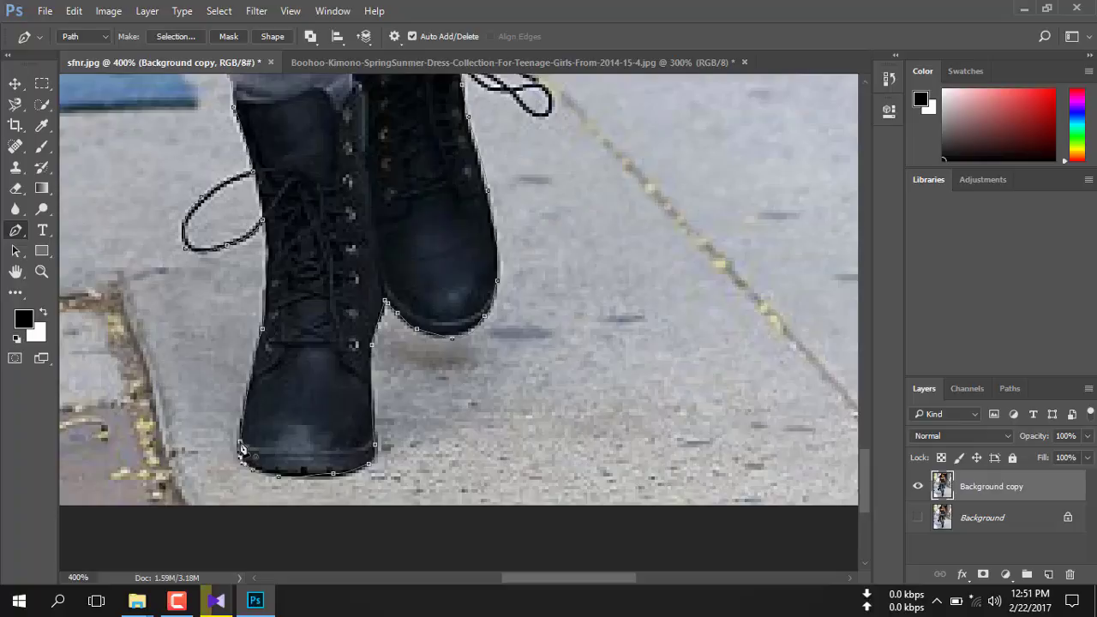
pyautogui.scroll(2, 243, 454)
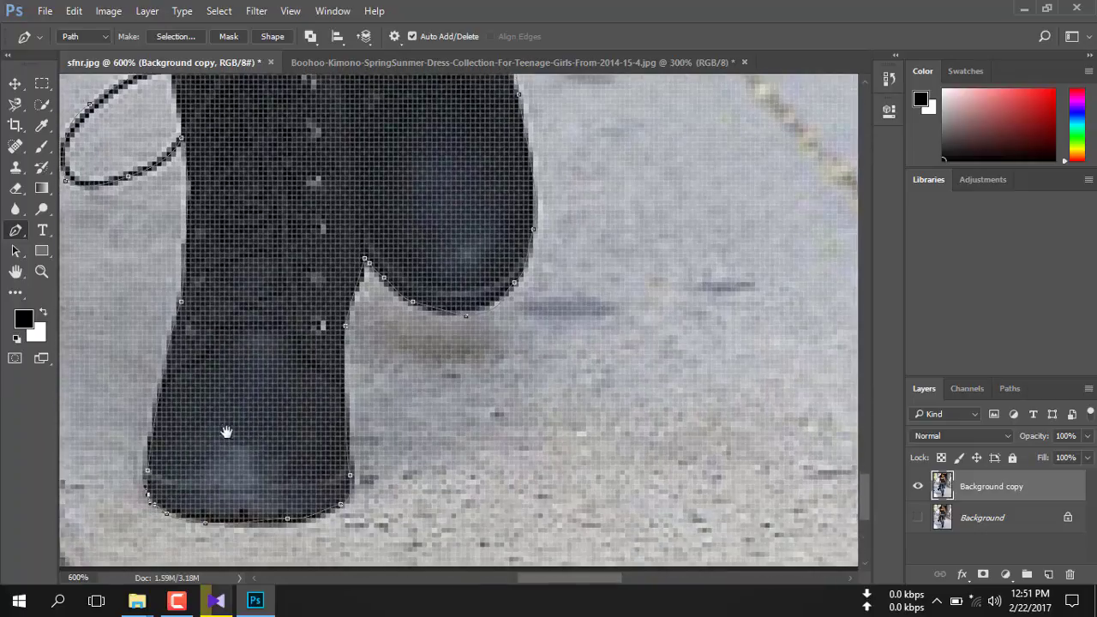
pyautogui.moveTo(225, 431); pyautogui.dragTo(271, 420)
pyautogui.hotkey('ctrl', '-')
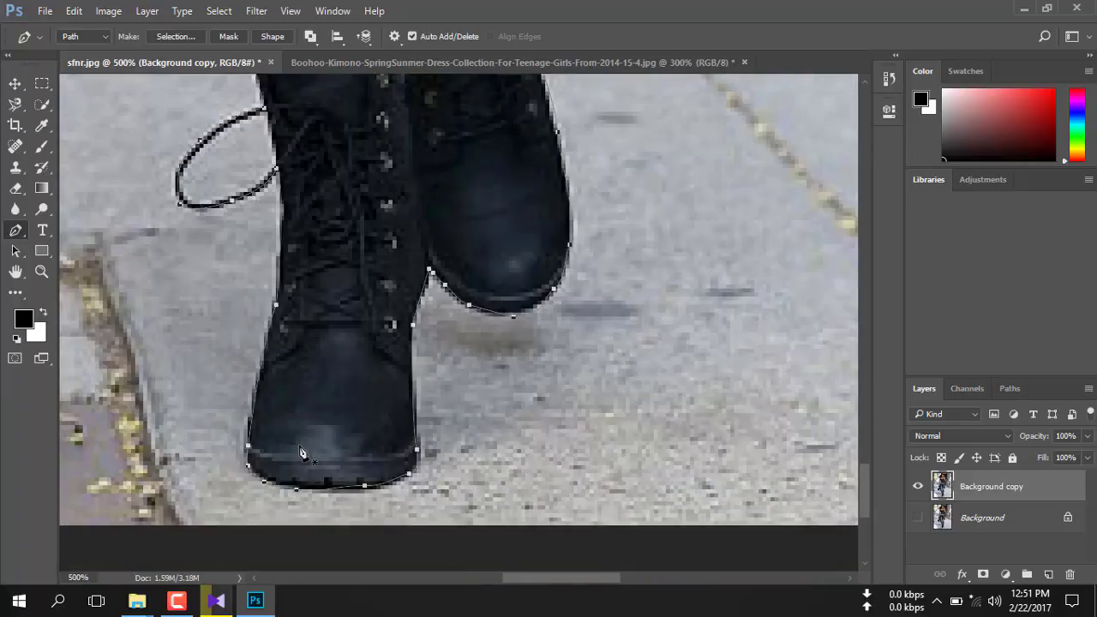
pyautogui.hotkey('ctrl', '0')
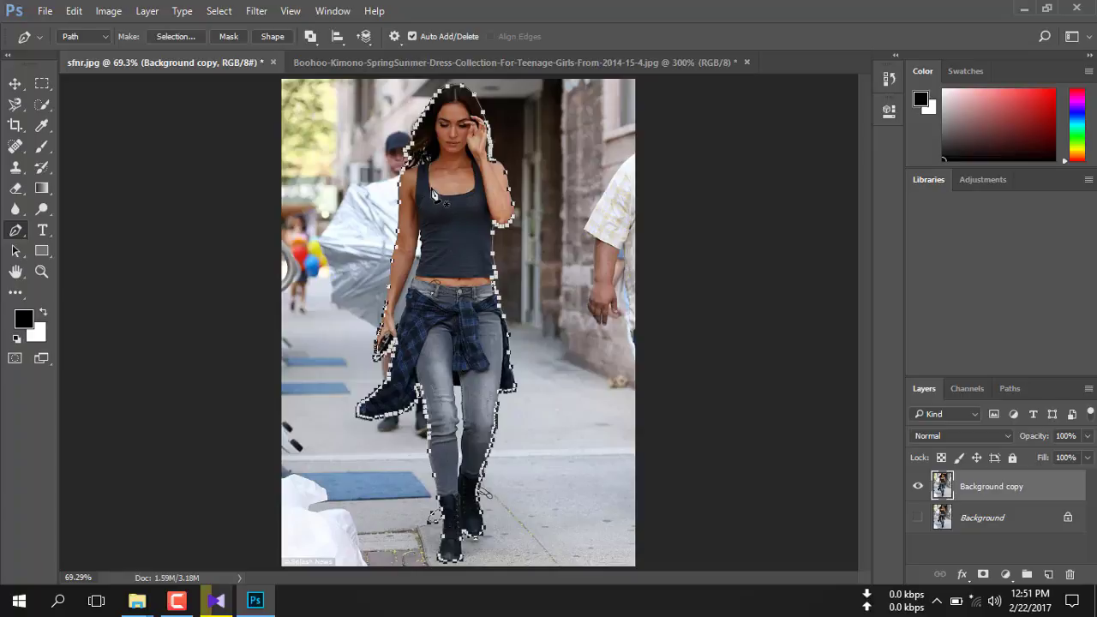
# Make a selection from the path with 0 feather and add a layer mask to Background copy
pyautogui.rightClick(432, 192)
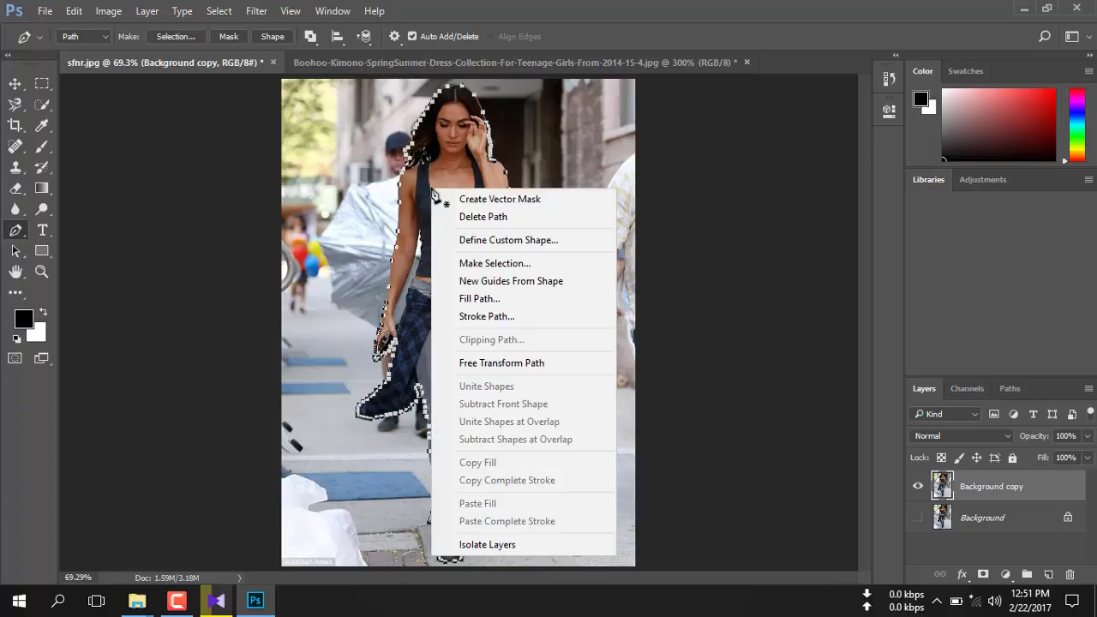
pyautogui.click(486, 264)
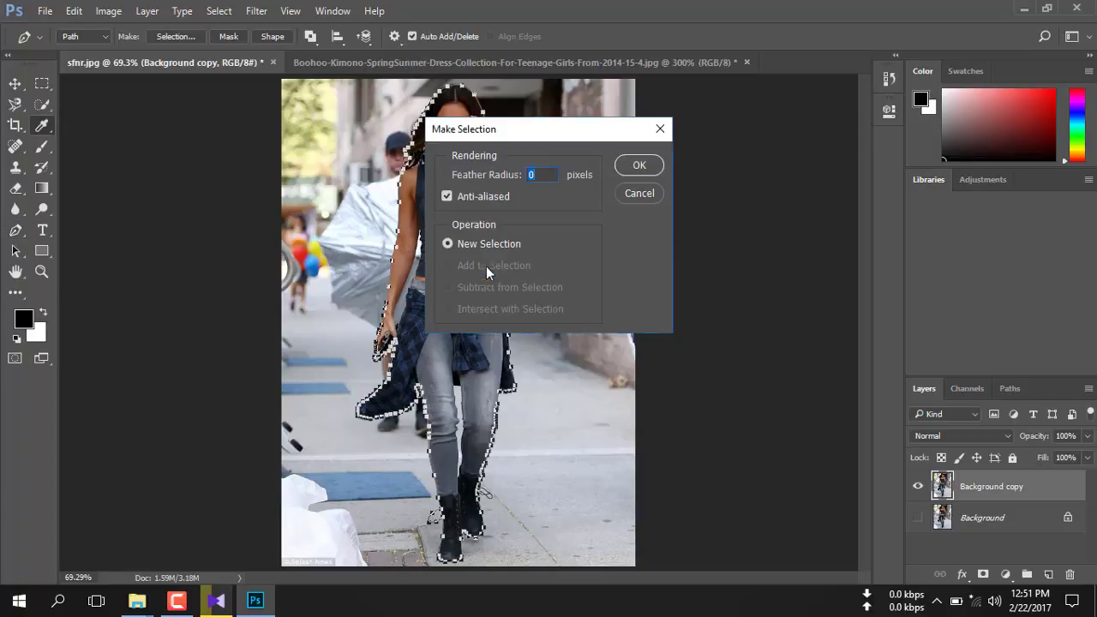
pyautogui.click(626, 172)
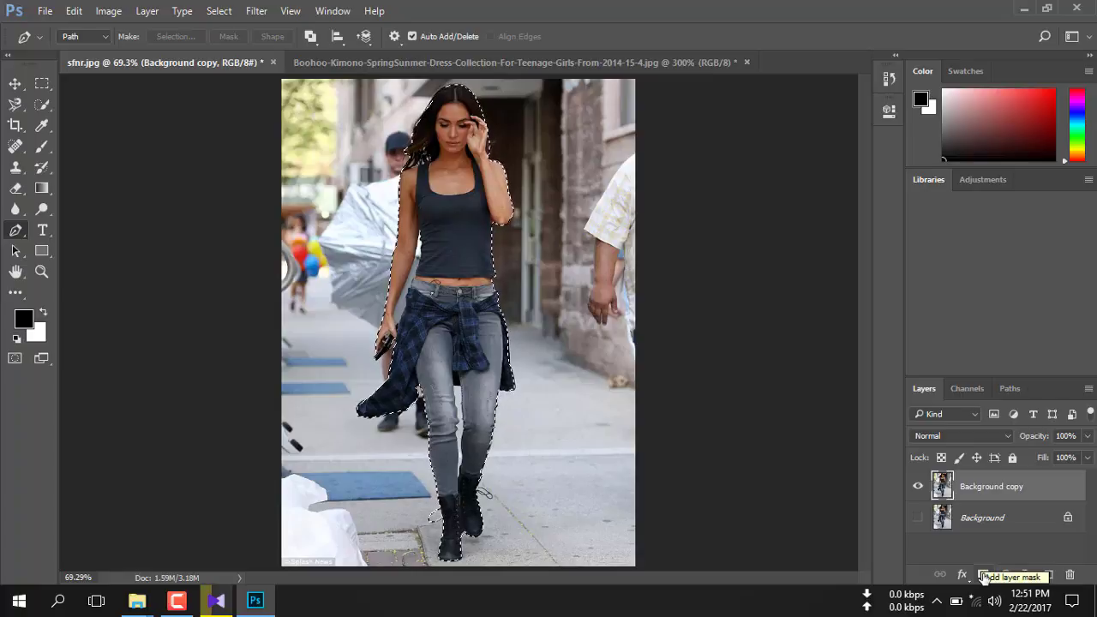
pyautogui.click(983, 575)
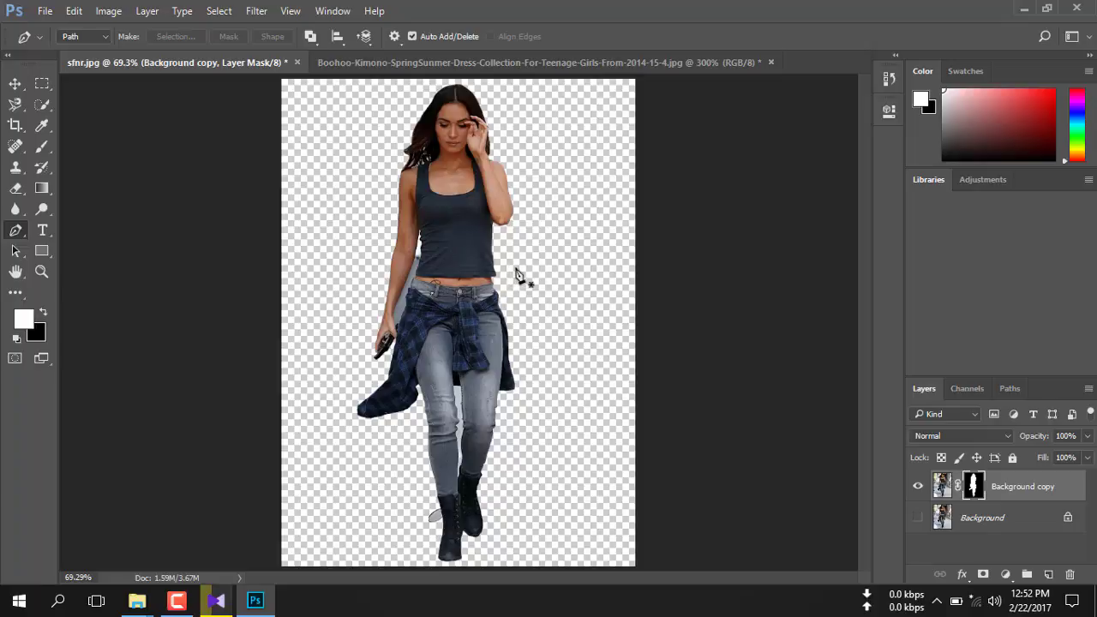
# Zoom to 300% and pan to the gap between the woman's arm and torso
pyautogui.scroll(1, 516, 274)
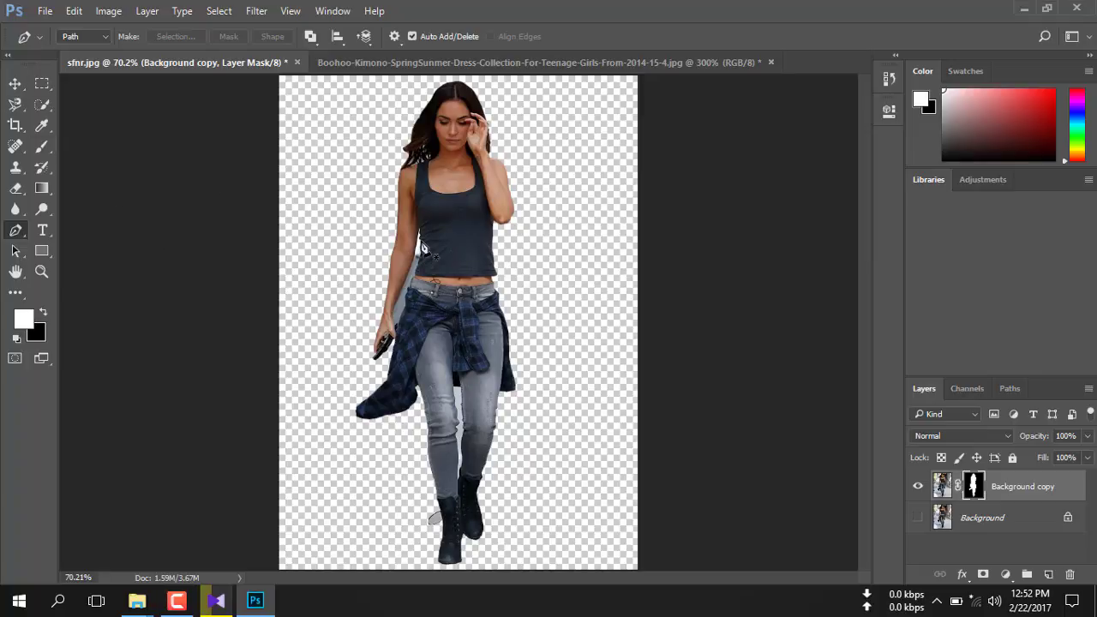
pyautogui.hotkey('ctrl', '+')
pyautogui.hotkey('ctrl', '+')
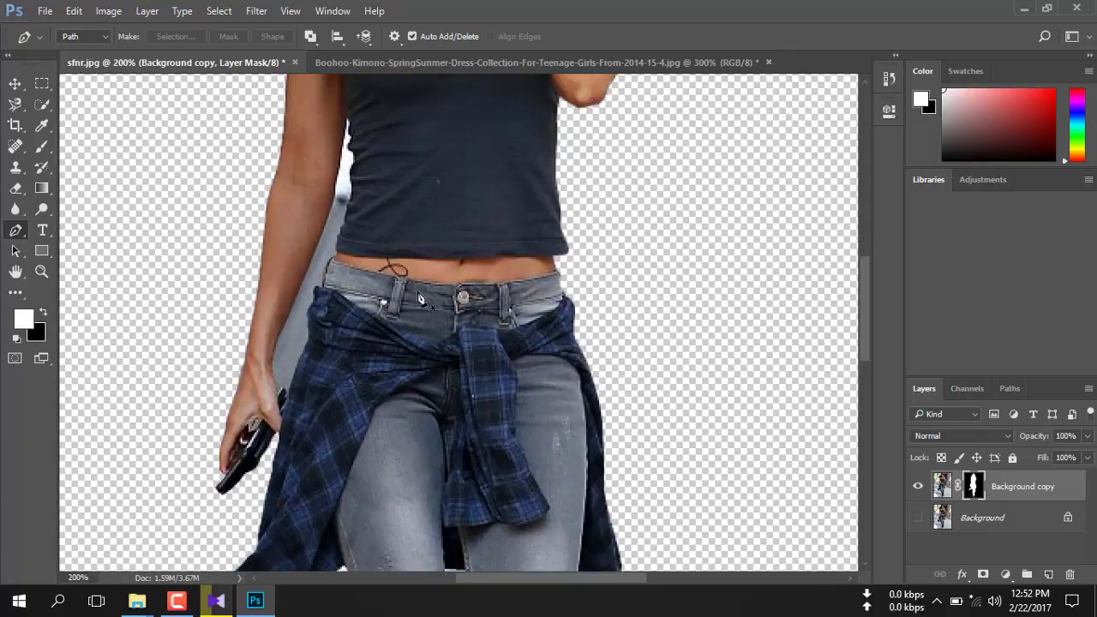
pyautogui.moveTo(319, 222); pyautogui.dragTo(378, 299)
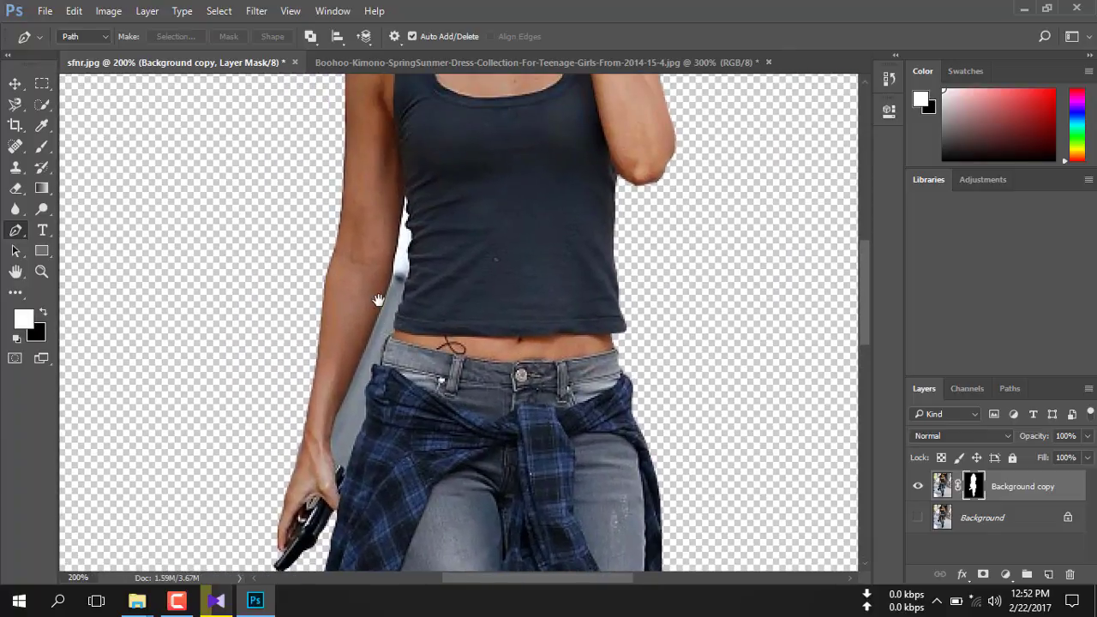
pyautogui.hotkey('ctrl', '+')
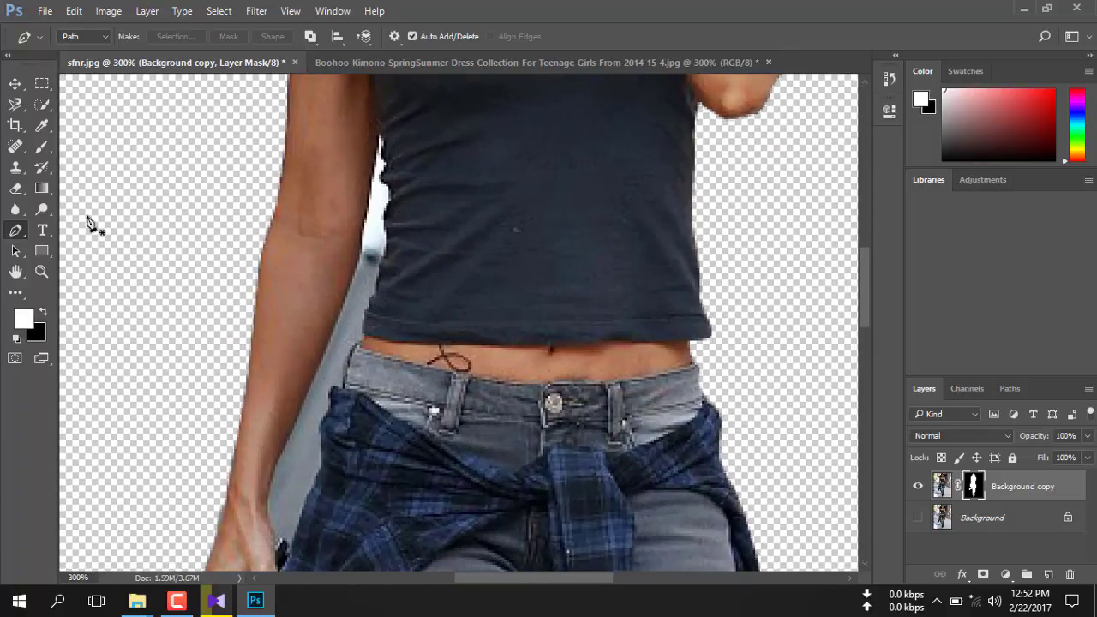
# Start a pen path at the top of the gap, tracing down the shirt and arm edges
pyautogui.click(379, 135)
pyautogui.moveTo(372, 203); pyautogui.dragTo(361, 219)
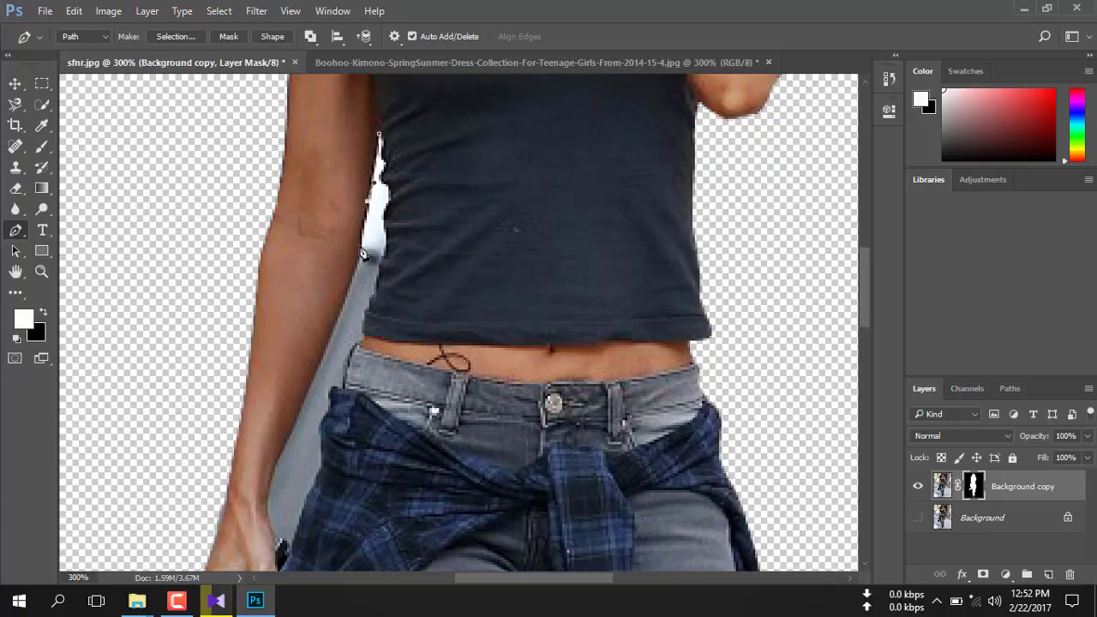
pyautogui.click(360, 231)
pyautogui.scroll(-1, 347, 286)
pyautogui.scroll(-1, 330, 286)
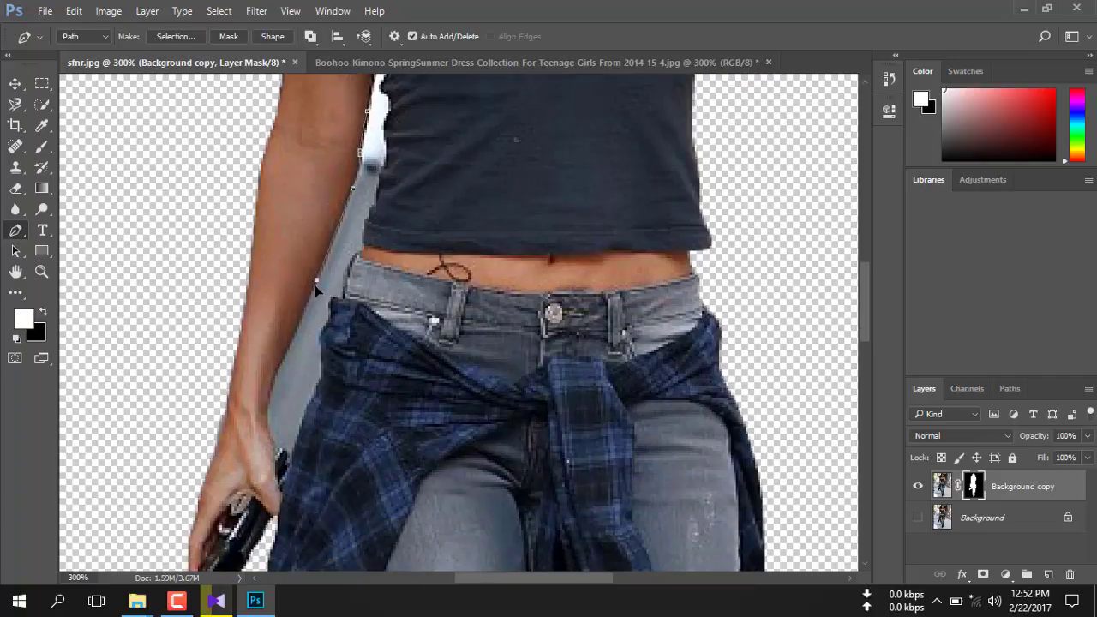
pyautogui.scroll(-2, 317, 287)
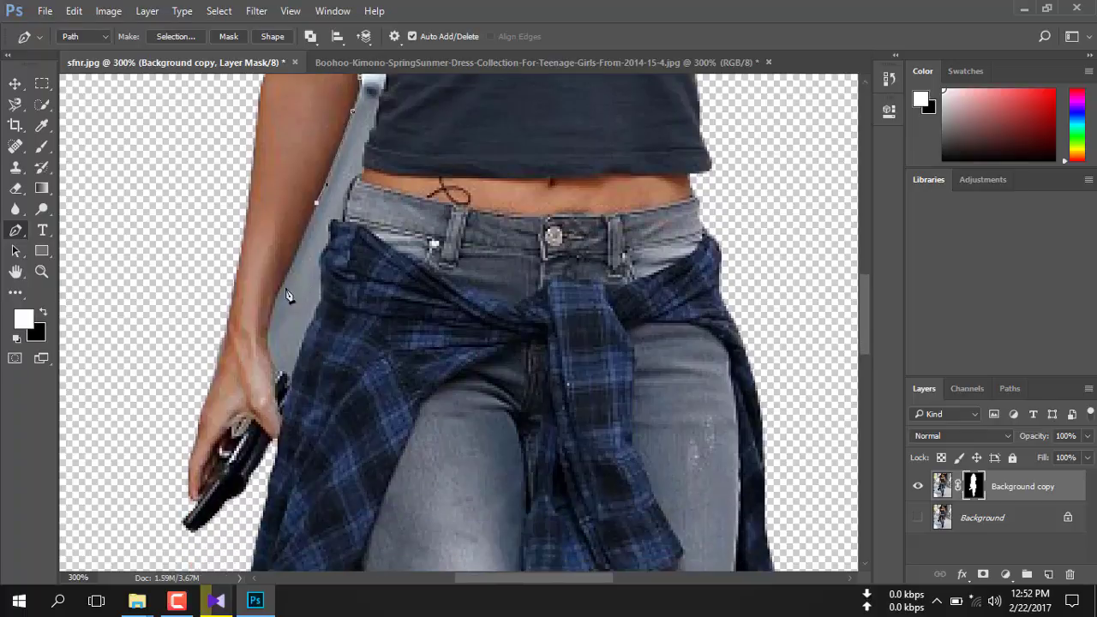
pyautogui.click(282, 297)
pyautogui.click(269, 319)
pyautogui.scroll(-3, 283, 297)
# Trace back up the arm and shirt edges to enclose the grey gap
pyautogui.click(261, 245)
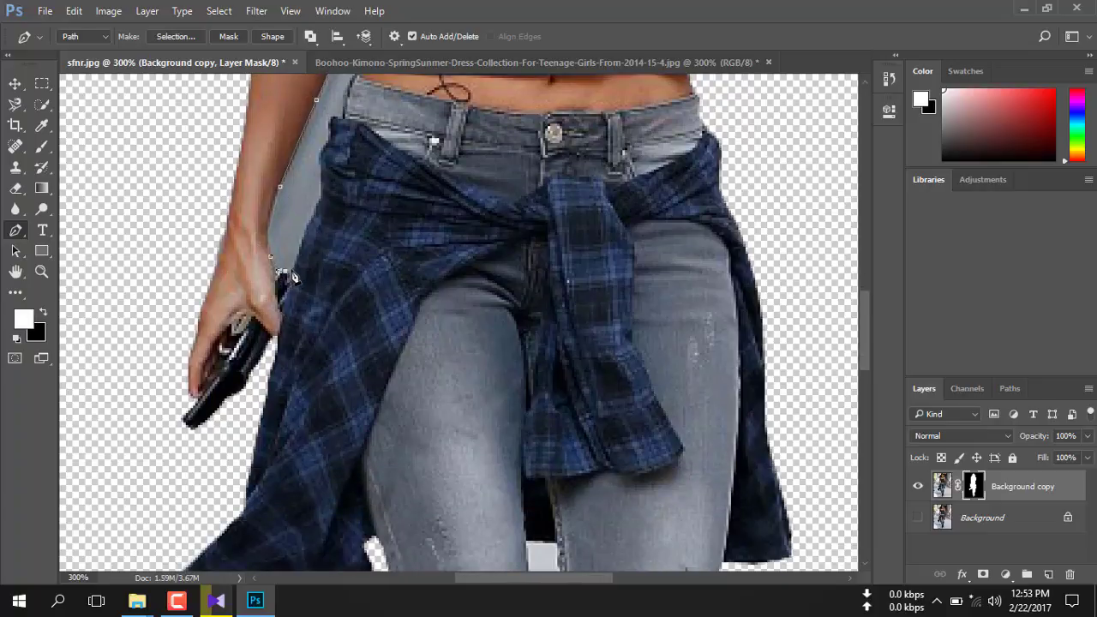
pyautogui.click(298, 254)
pyautogui.click(311, 222)
pyautogui.click(321, 199)
pyautogui.click(321, 177)
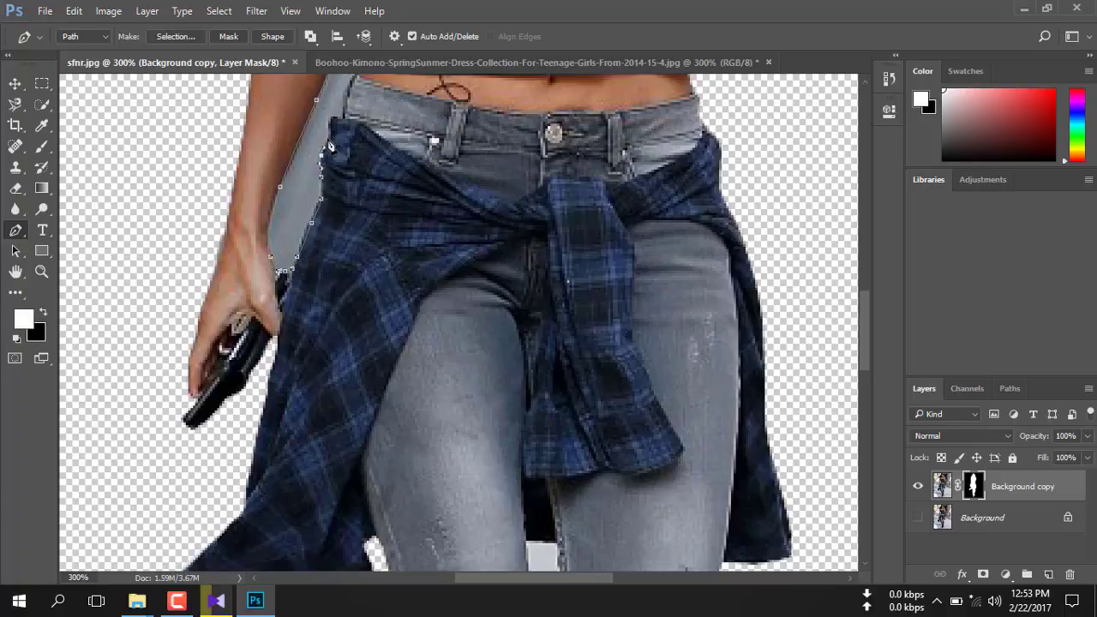
pyautogui.scroll(3, 334, 137)
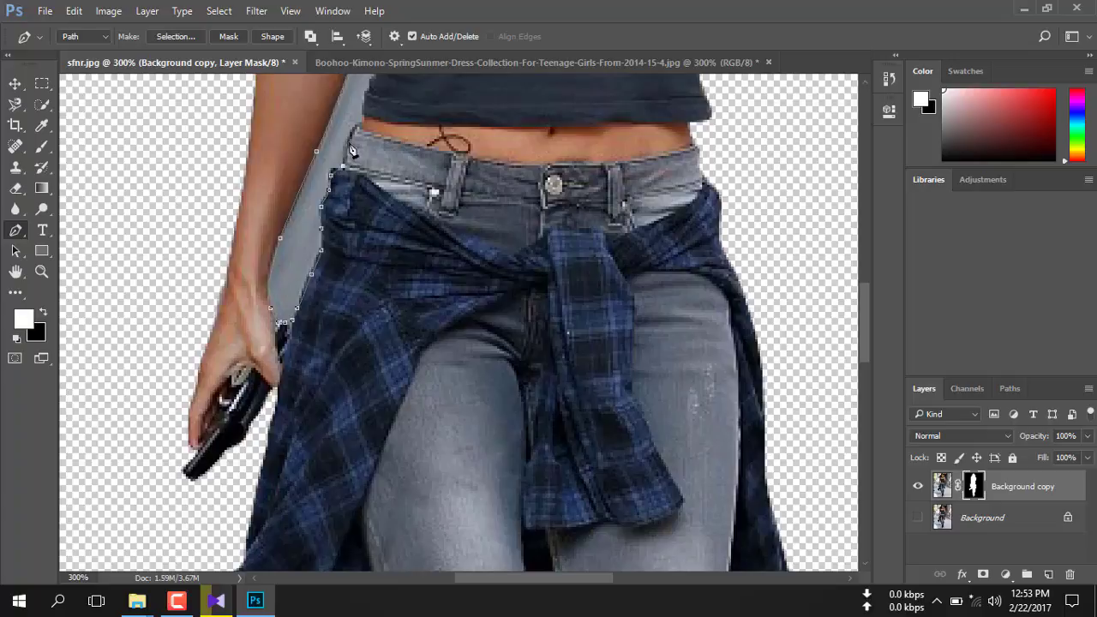
pyautogui.scroll(3, 356, 142)
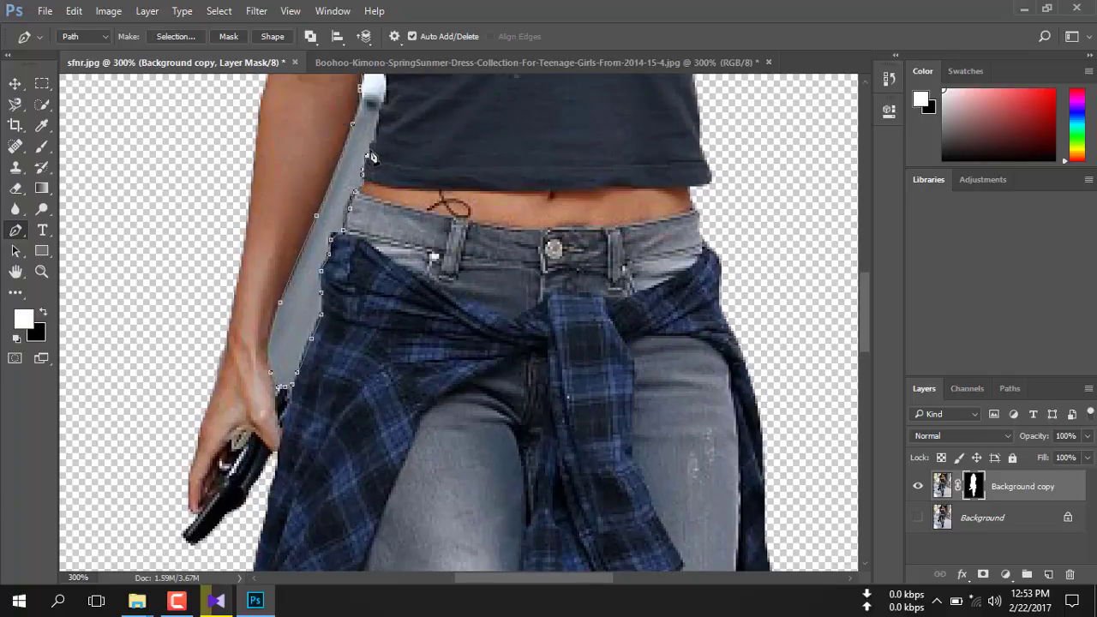
pyautogui.scroll(3, 379, 135)
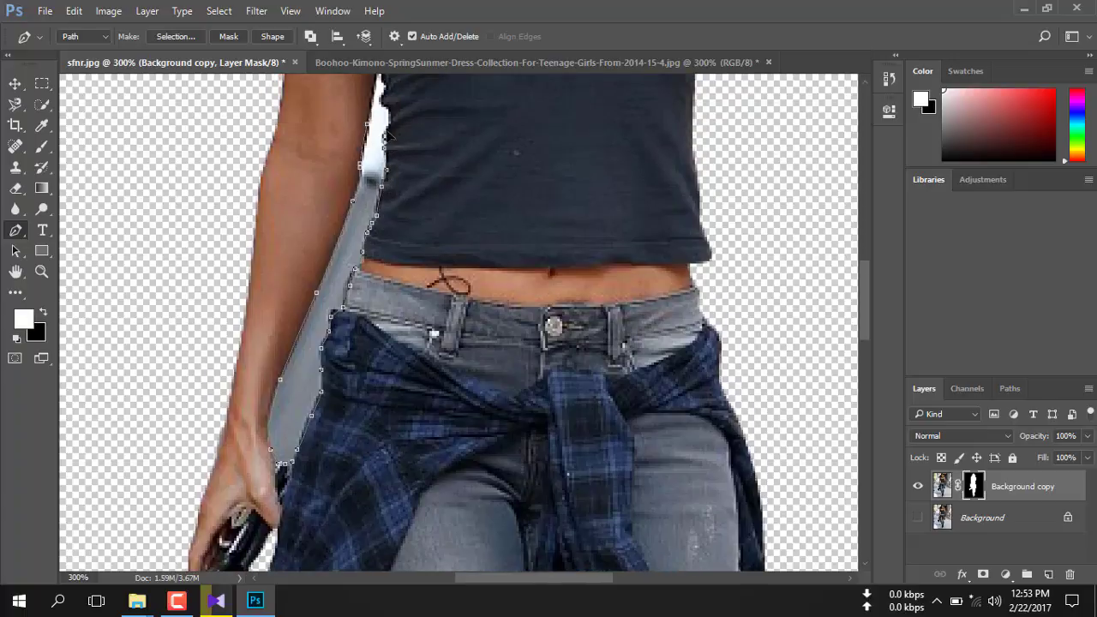
pyautogui.scroll(2, 385, 115)
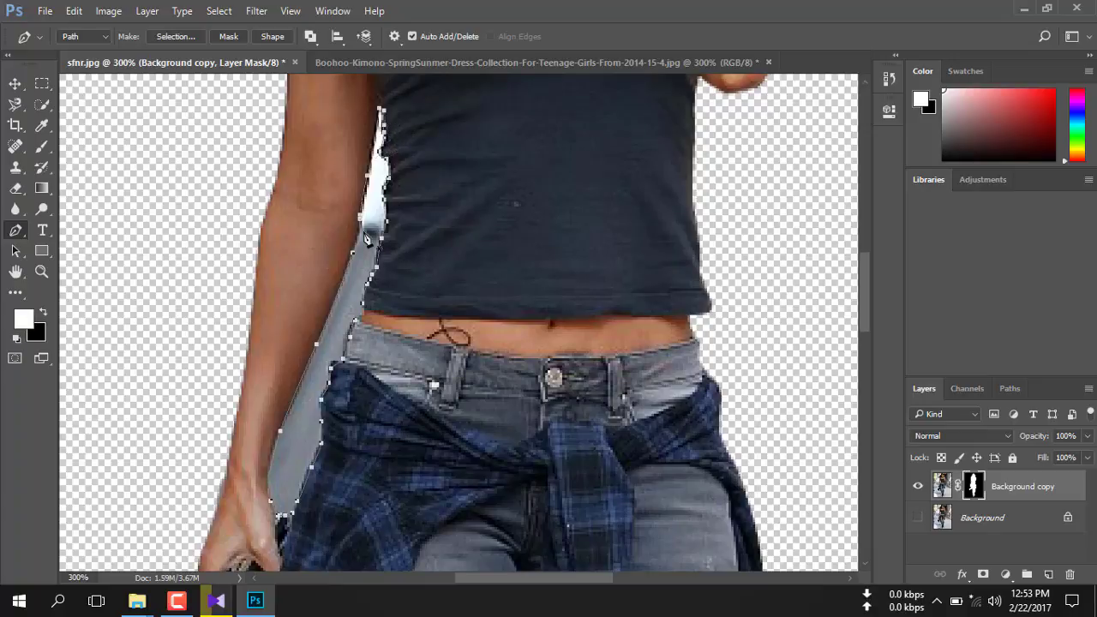
# Convert the gap path to a selection and mask it out with Delete
pyautogui.rightClick(362, 219)
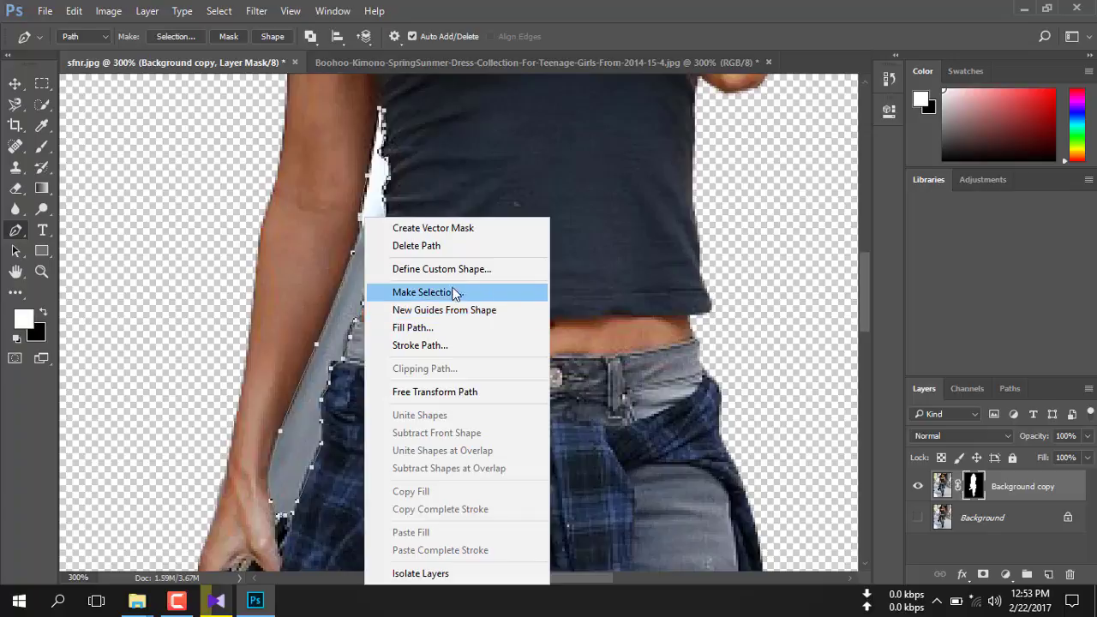
pyautogui.click(452, 291)
pyautogui.click(639, 165)
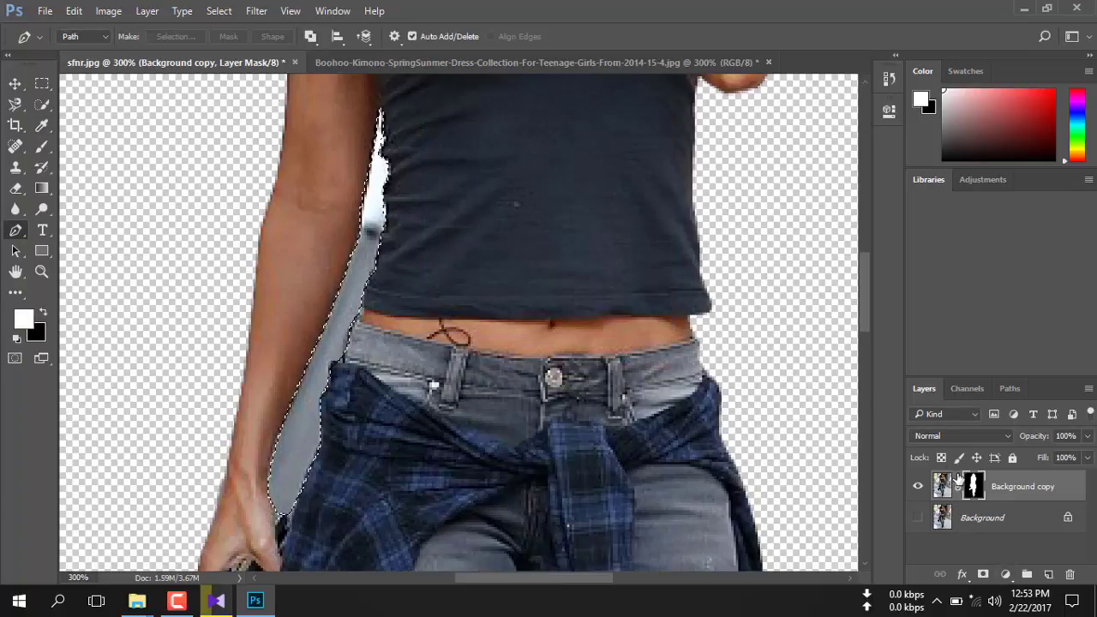
pyautogui.press('Delete')
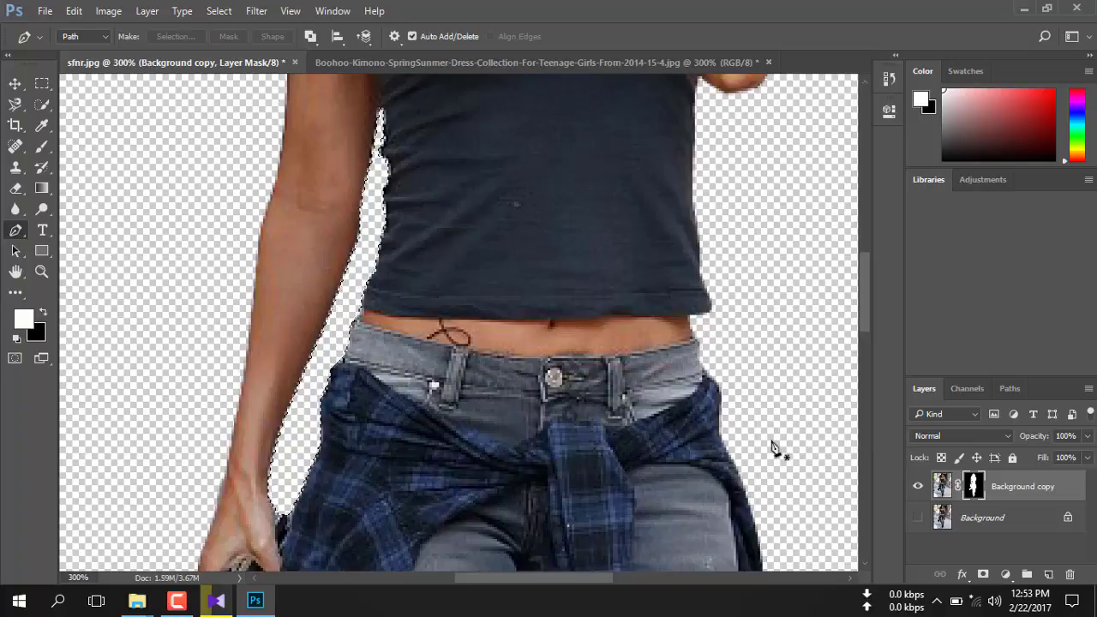
# Zoom to the boots and trace a closed Pen path around the grey patch beside the boot
pyautogui.scroll(-3, 685, 432)
pyautogui.scroll(-5, 599, 416)
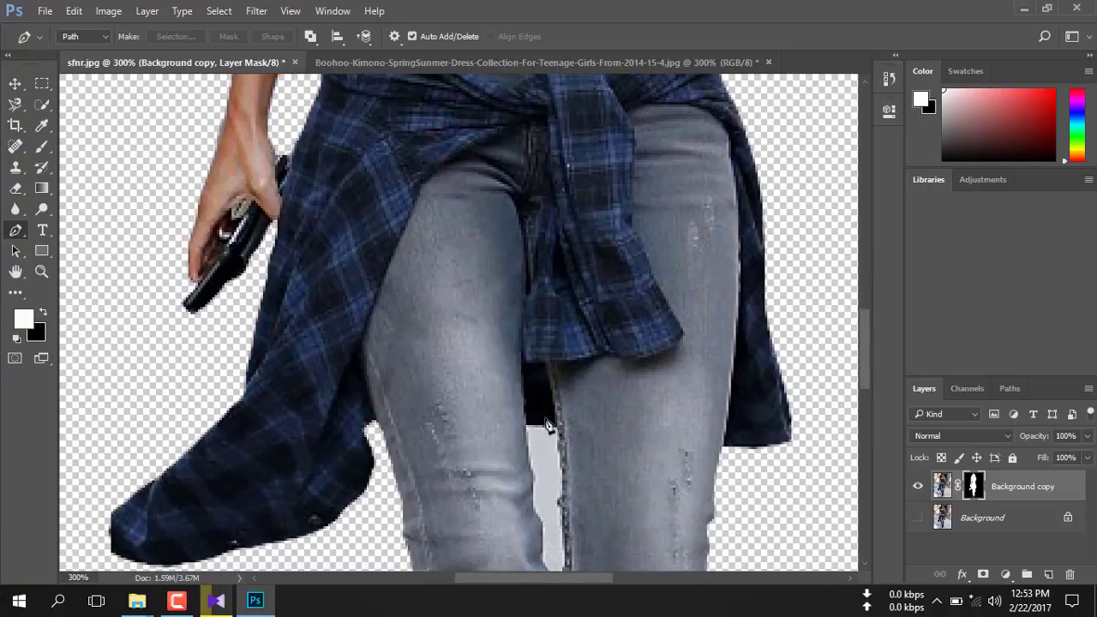
pyautogui.scroll(-5, 531, 405)
pyautogui.scroll(-4, 521, 403)
pyautogui.scroll(-5, 488, 377)
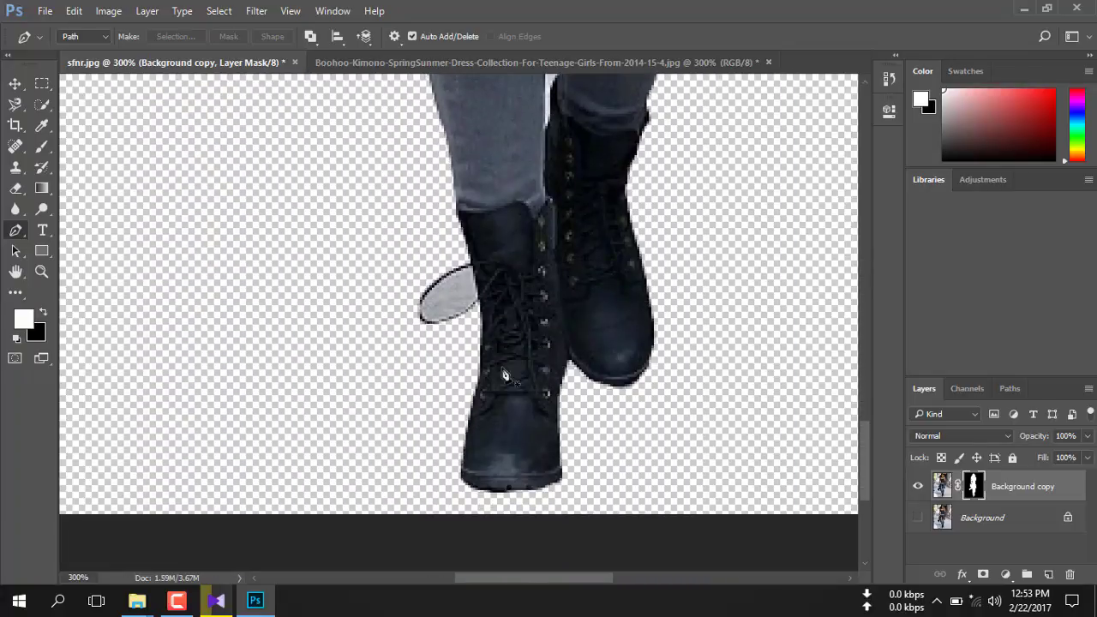
pyautogui.scroll(1, 461, 358)
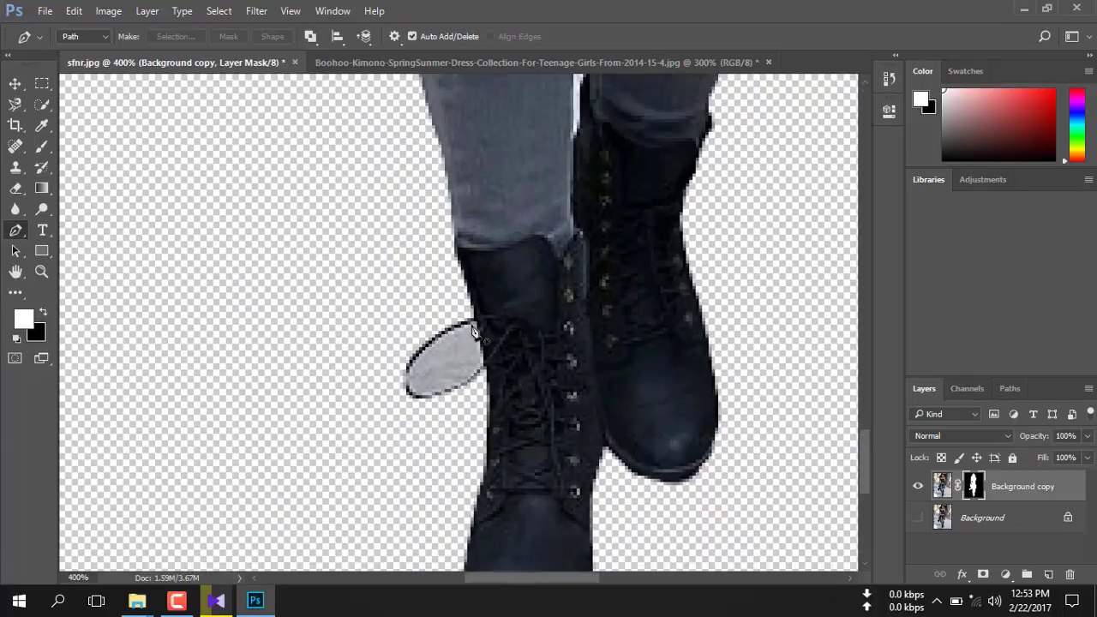
pyautogui.click(472, 323)
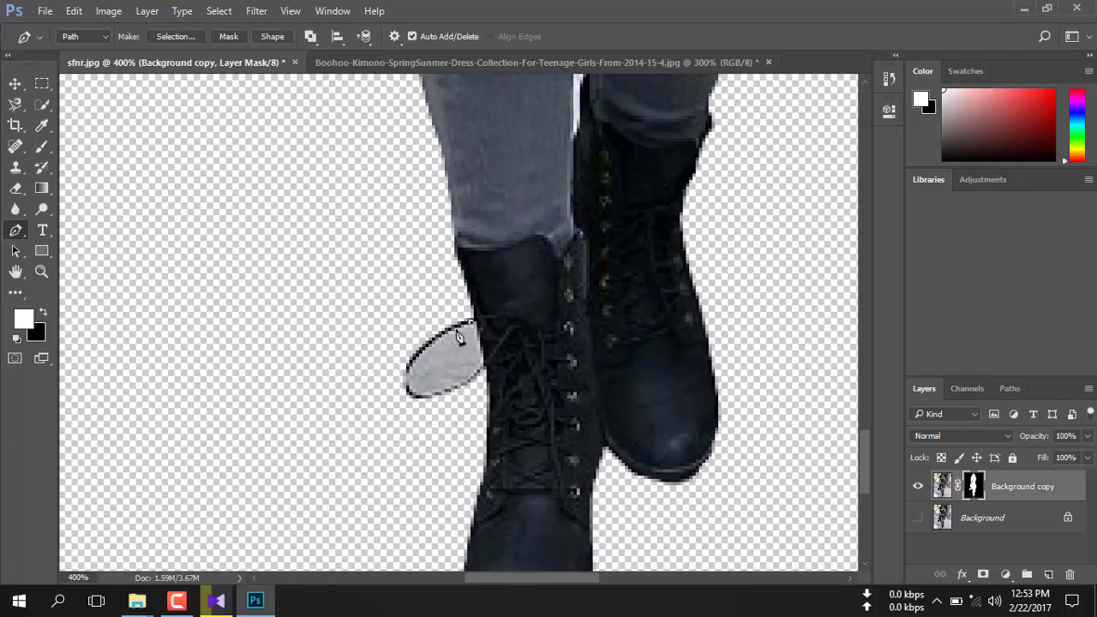
pyautogui.click(420, 395)
pyautogui.click(447, 389)
pyautogui.click(454, 387)
pyautogui.click(471, 379)
pyautogui.click(486, 363)
pyautogui.click(472, 323)
# Convert the patch path into an active selection and fit the whole image on screen
pyautogui.rightClick(472, 353)
pyautogui.click(526, 292)
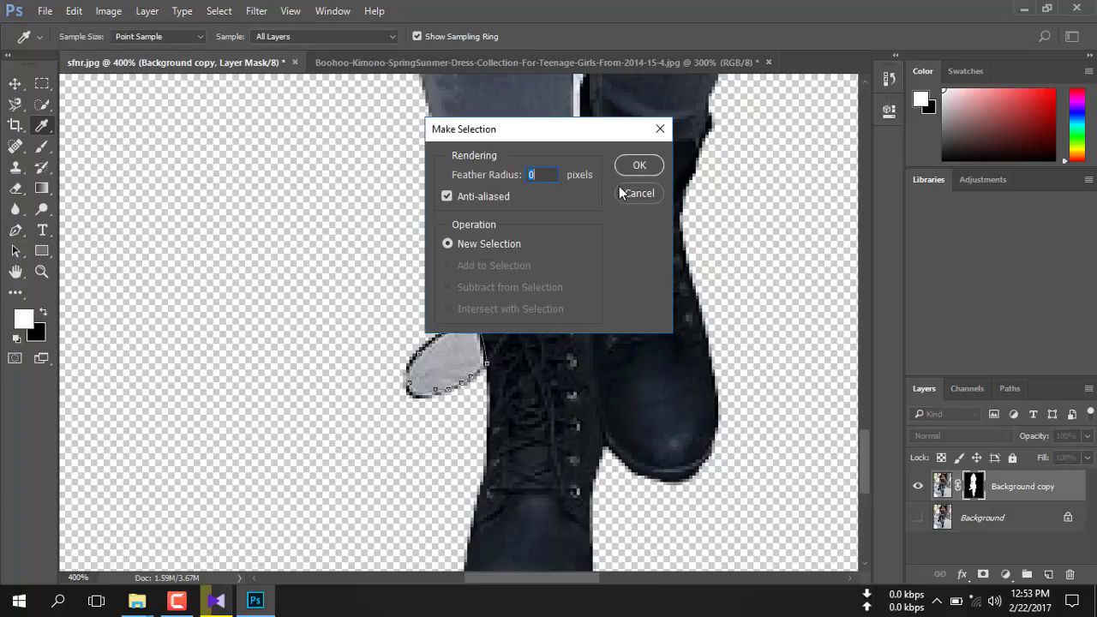
pyautogui.click(644, 165)
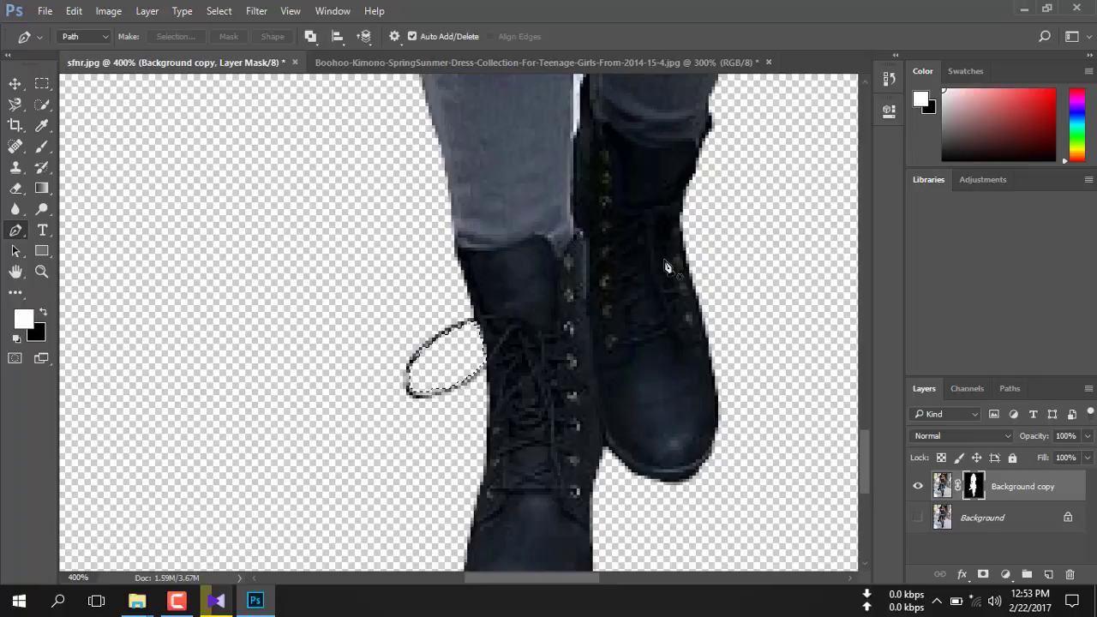
pyautogui.hotkey('ctrl', '0')
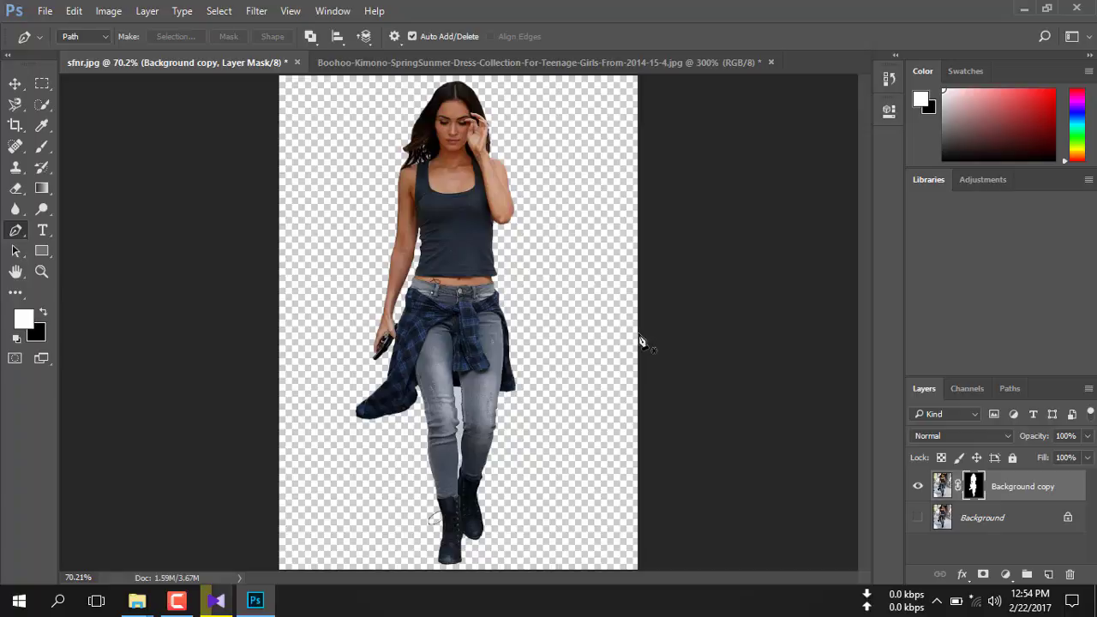
# Capture a screenshot of the cut-out, then add a new layer above Background
pyautogui.press('shift+Print')
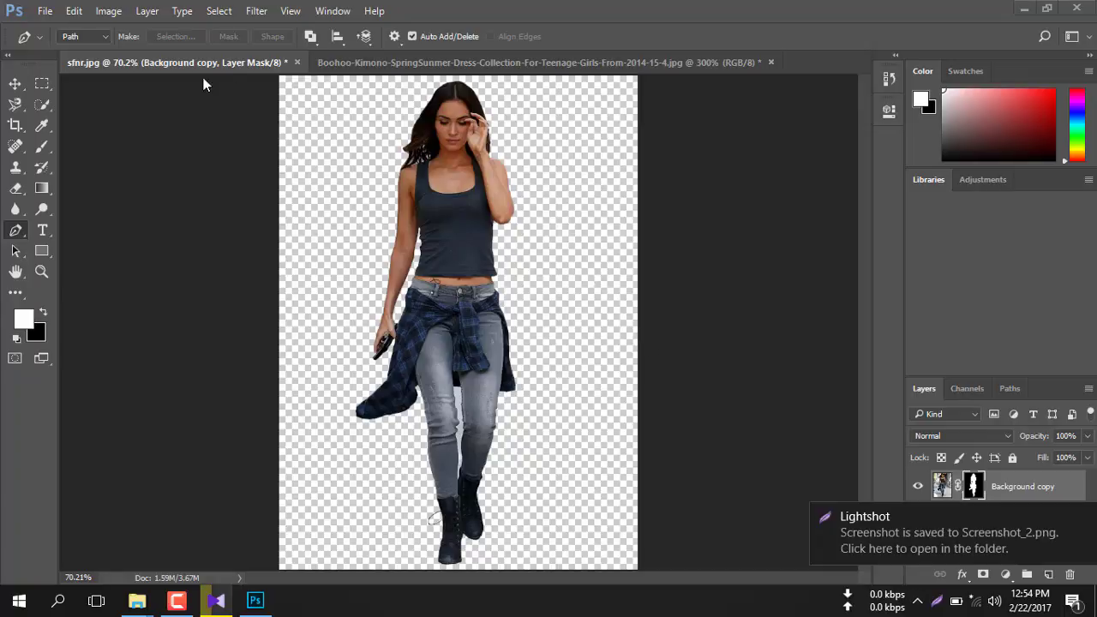
pyautogui.click(1085, 514)
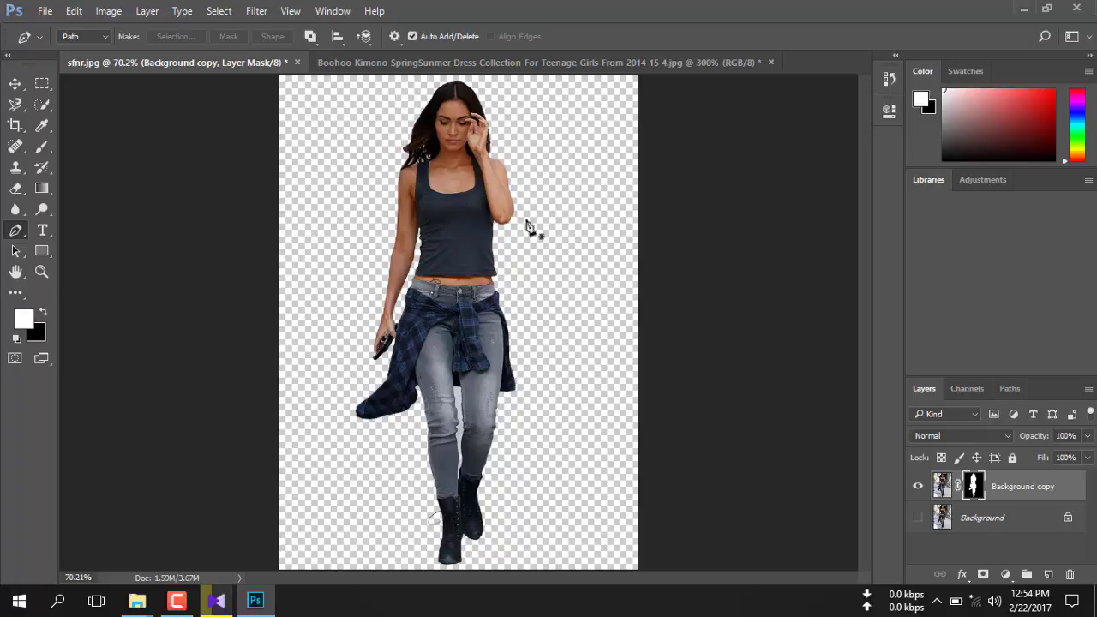
pyautogui.click(1011, 514)
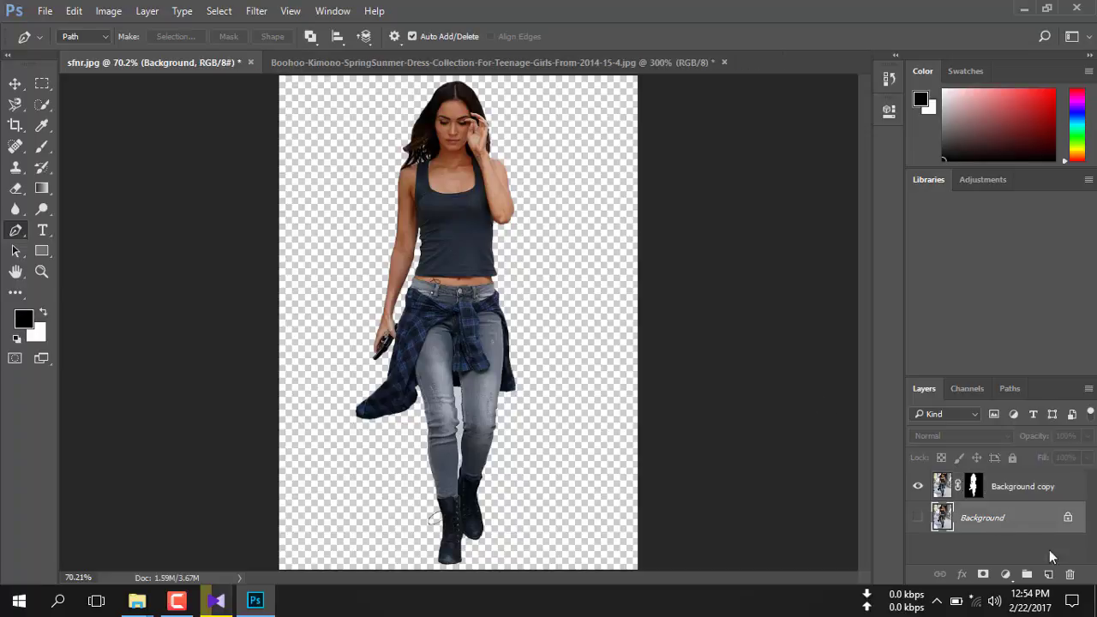
pyautogui.click(1049, 575)
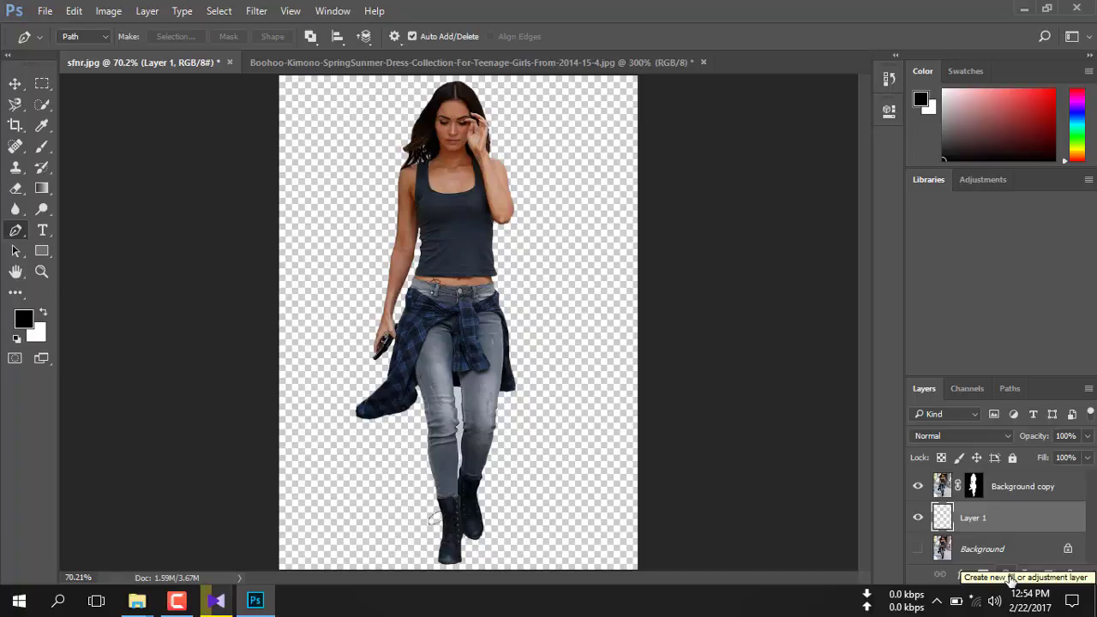
# Add a white Solid Color fill layer, Color Fill 1, beneath the cut-out woman
pyautogui.click(1011, 580)
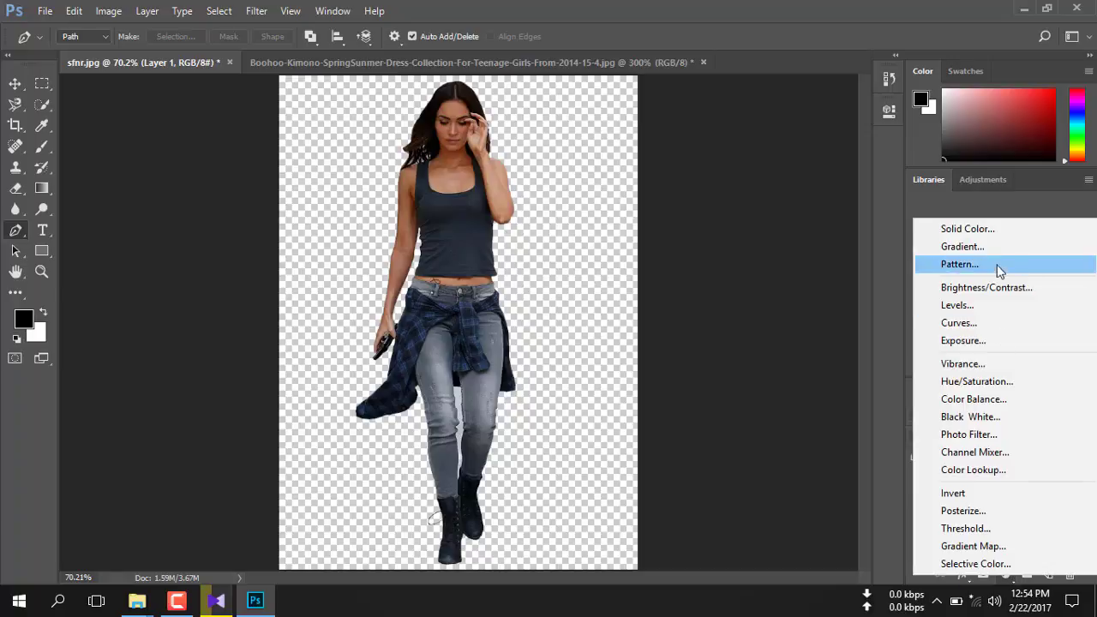
pyautogui.click(986, 236)
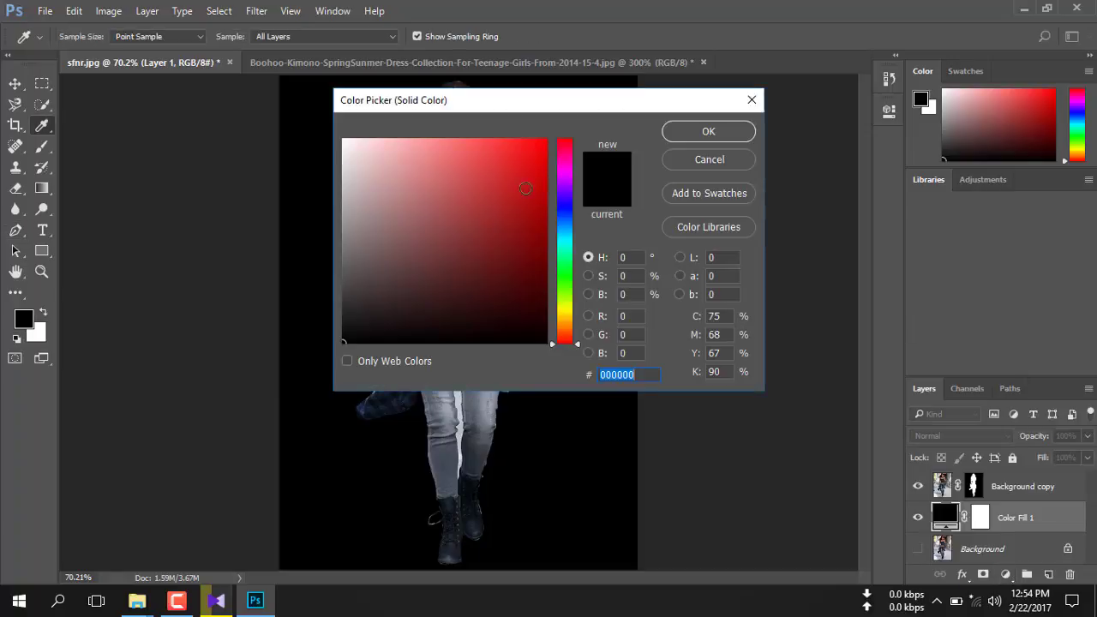
pyautogui.moveTo(507, 177)
pyautogui.mouseDown()
pyautogui.moveTo(395, 277)
pyautogui.moveTo(376, 278)
pyautogui.moveTo(343, 139)
pyautogui.mouseUp()
pyautogui.moveTo(383, 103); pyautogui.dragTo(827, 191)
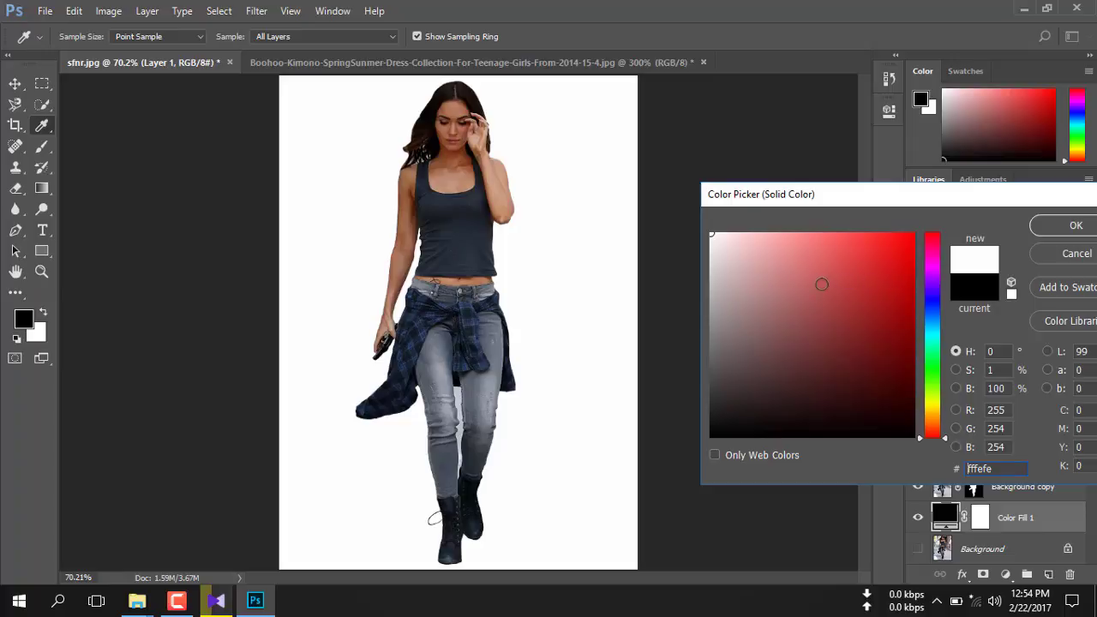
pyautogui.click(1067, 232)
pyautogui.press('p')
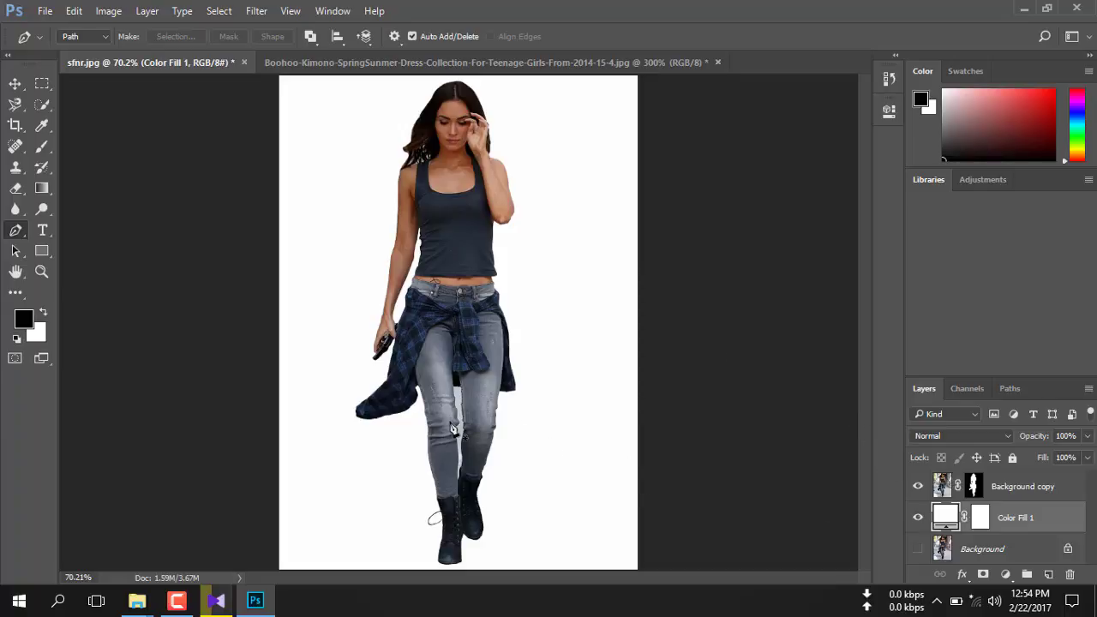
# Zoom in and trace a Pen path along the grey strip between the woman's legs
pyautogui.scroll(2, 453, 425)
pyautogui.scroll(1, 453, 386)
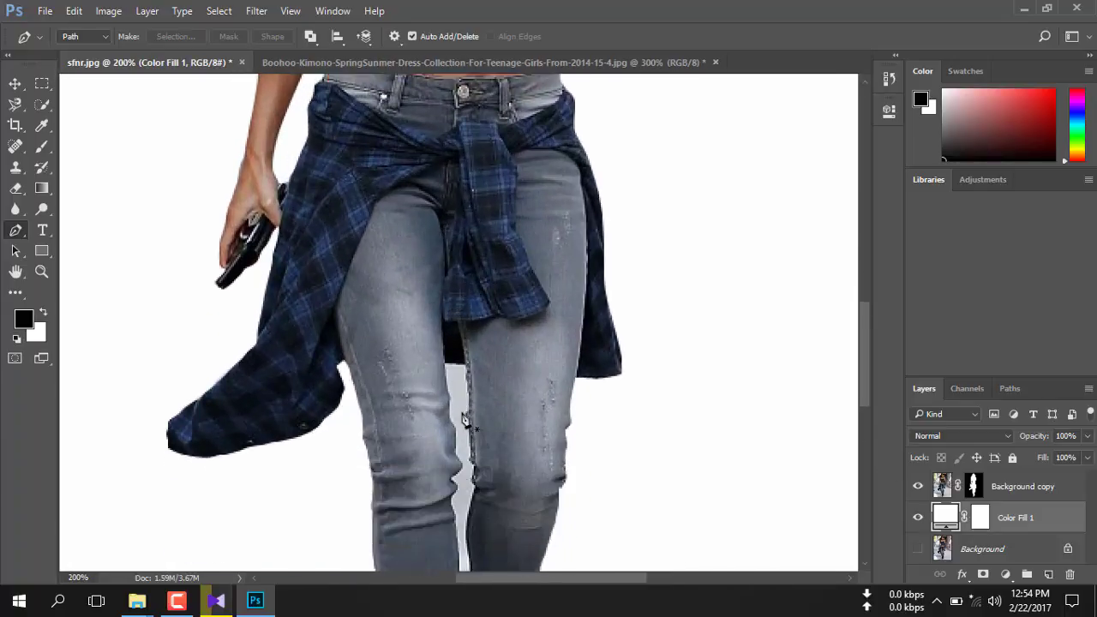
pyautogui.scroll(1, 454, 325)
pyautogui.scroll(-2, 454, 298)
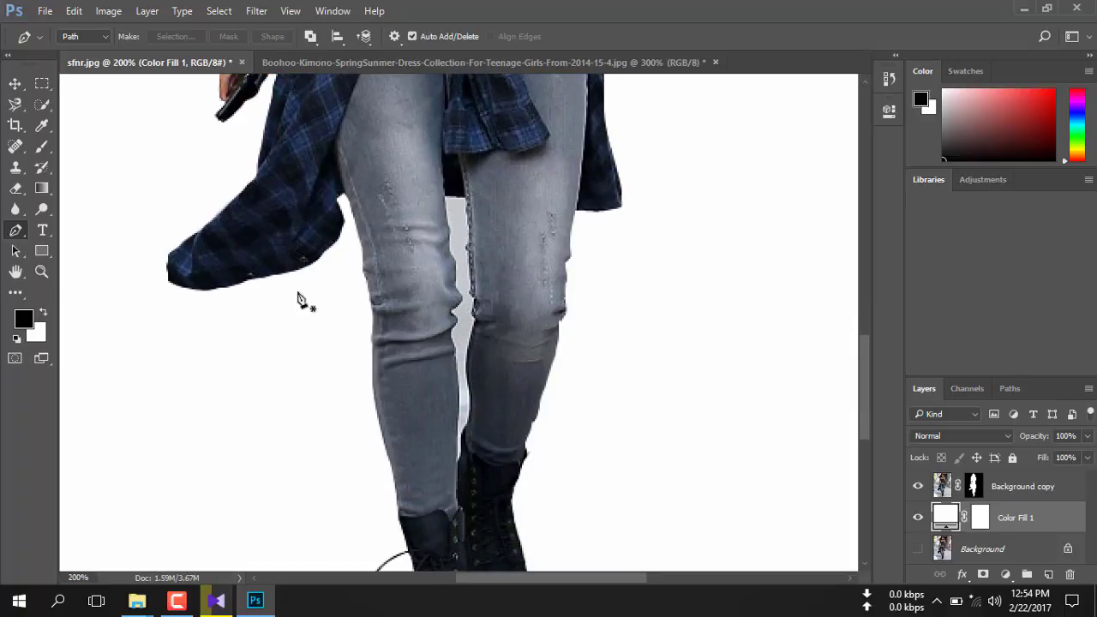
pyautogui.click(445, 196)
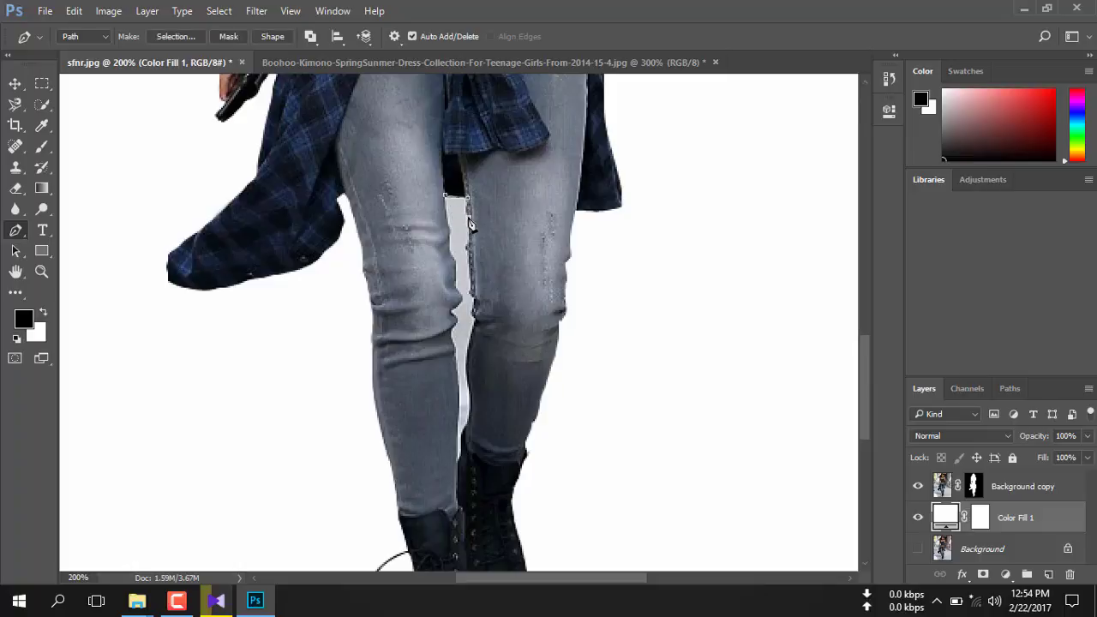
pyautogui.moveTo(470, 225); pyautogui.dragTo(470, 390)
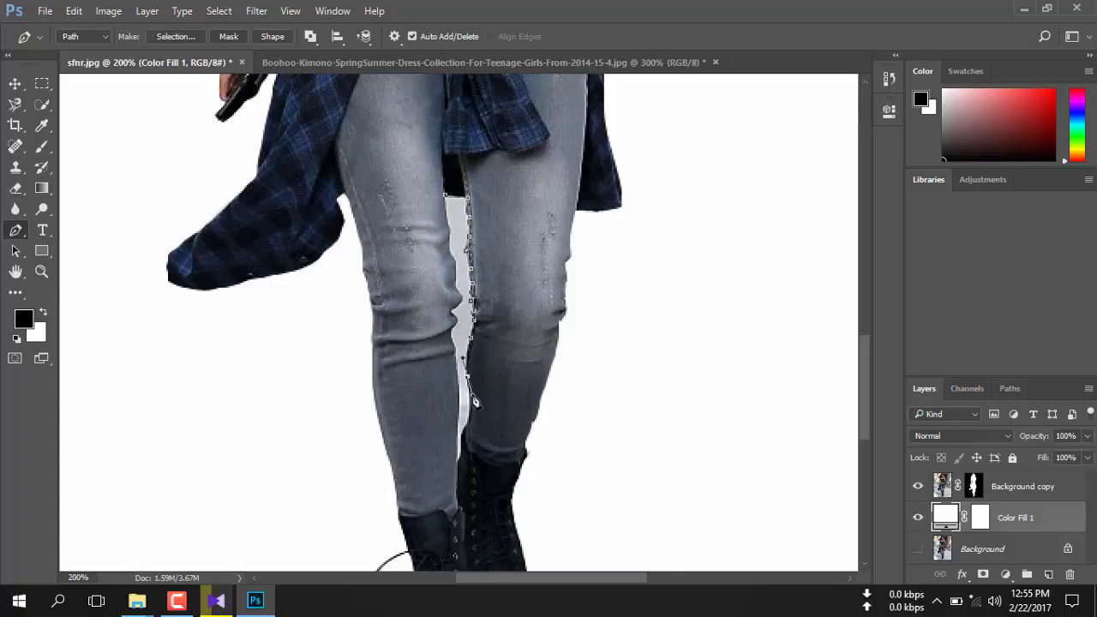
pyautogui.moveTo(465, 374); pyautogui.dragTo(462, 430)
pyautogui.click(466, 433)
pyautogui.click(458, 460)
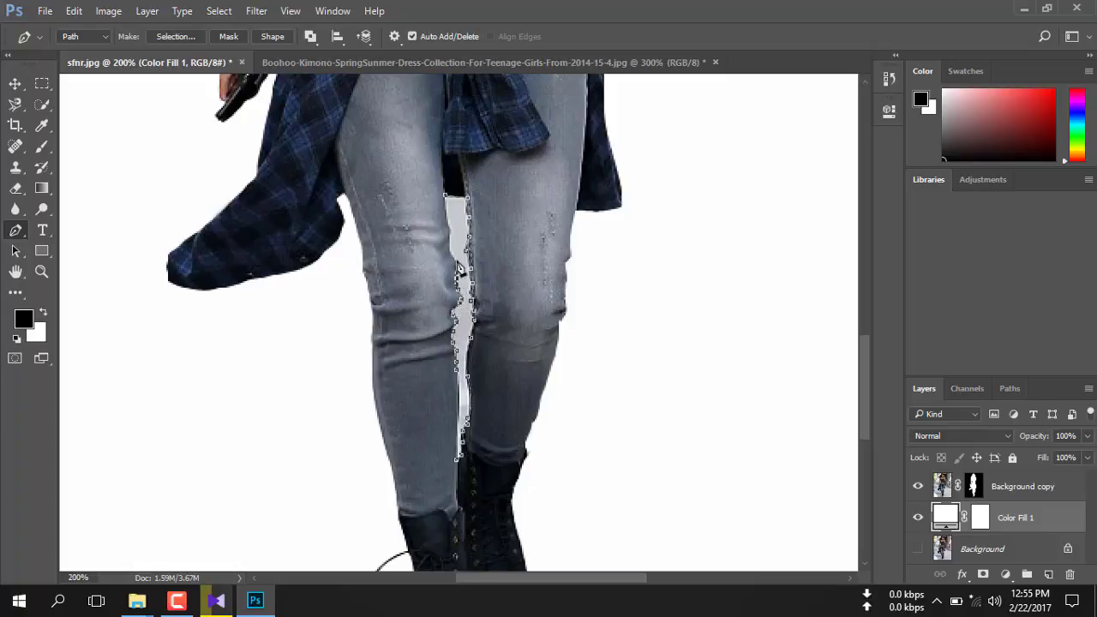
# Make the path a selection, mask out the grey strip on the woman layer, and fit on screen
pyautogui.rightClick(456, 211)
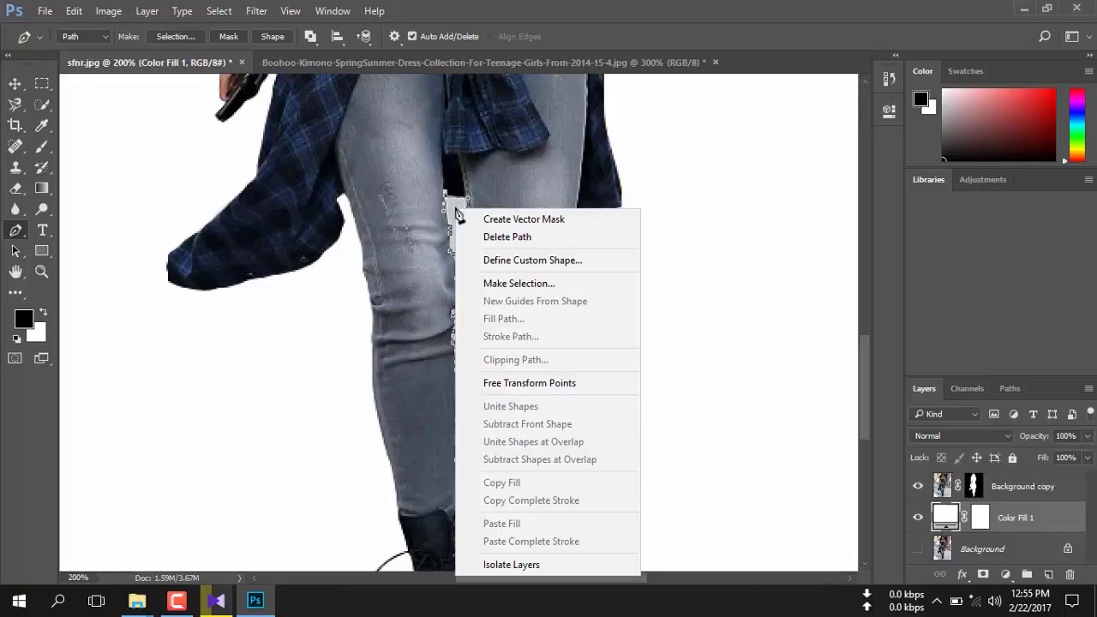
pyautogui.click(520, 283)
pyautogui.click(640, 165)
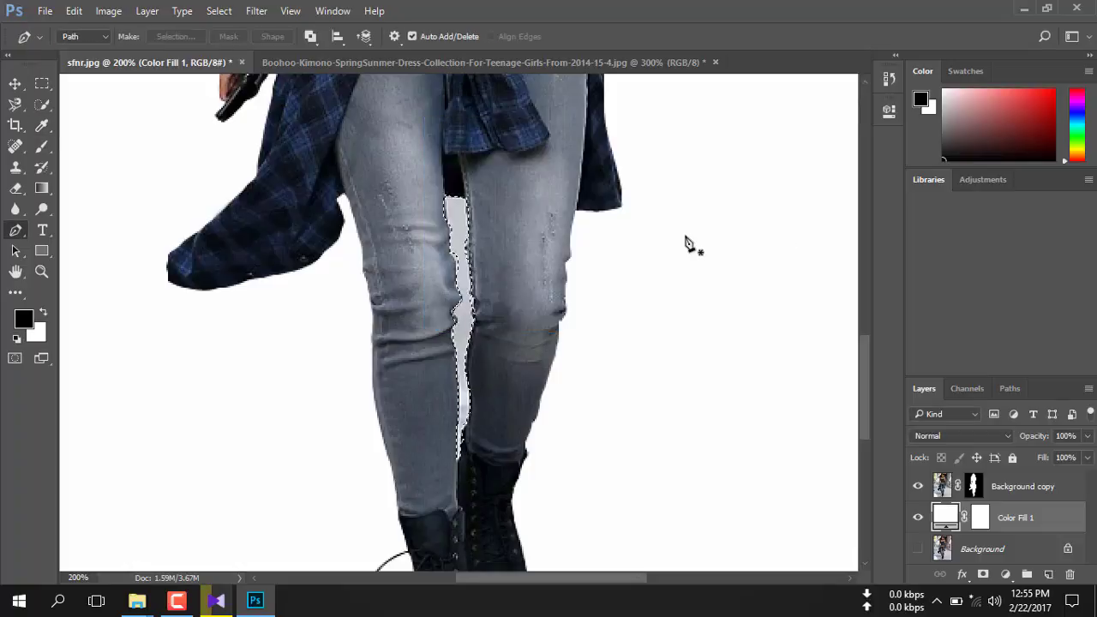
pyautogui.press('Delete')
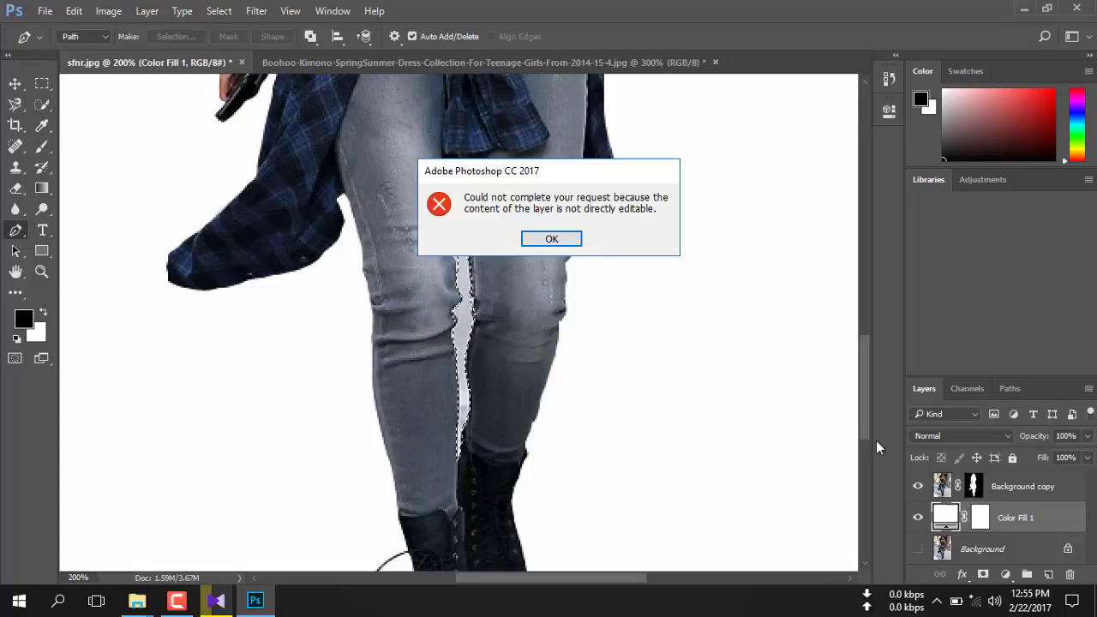
pyautogui.click(552, 240)
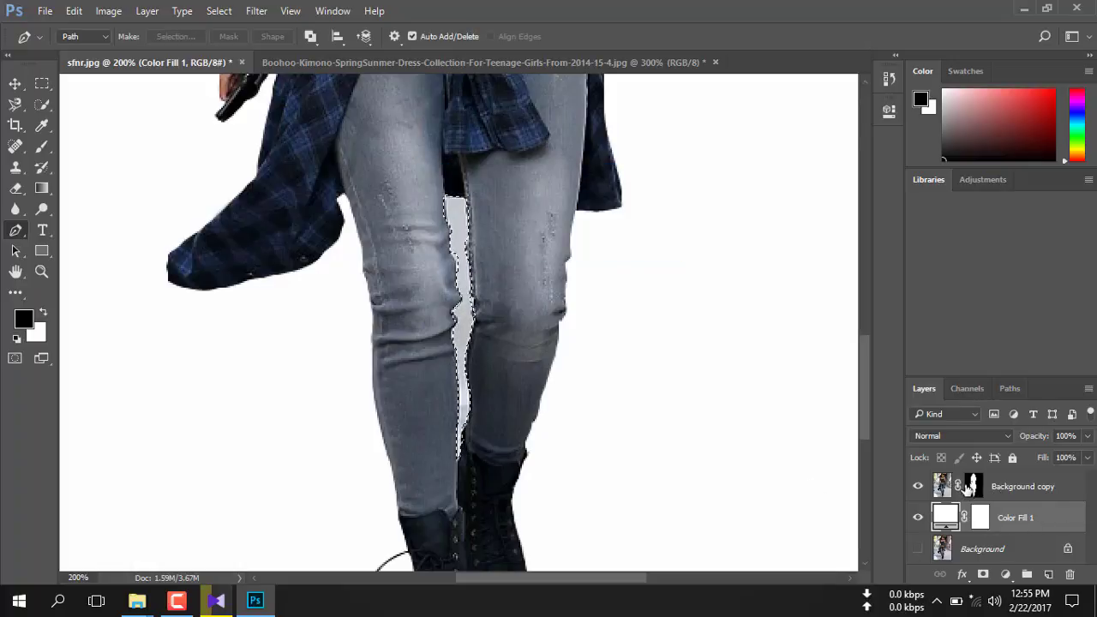
pyautogui.click(942, 486)
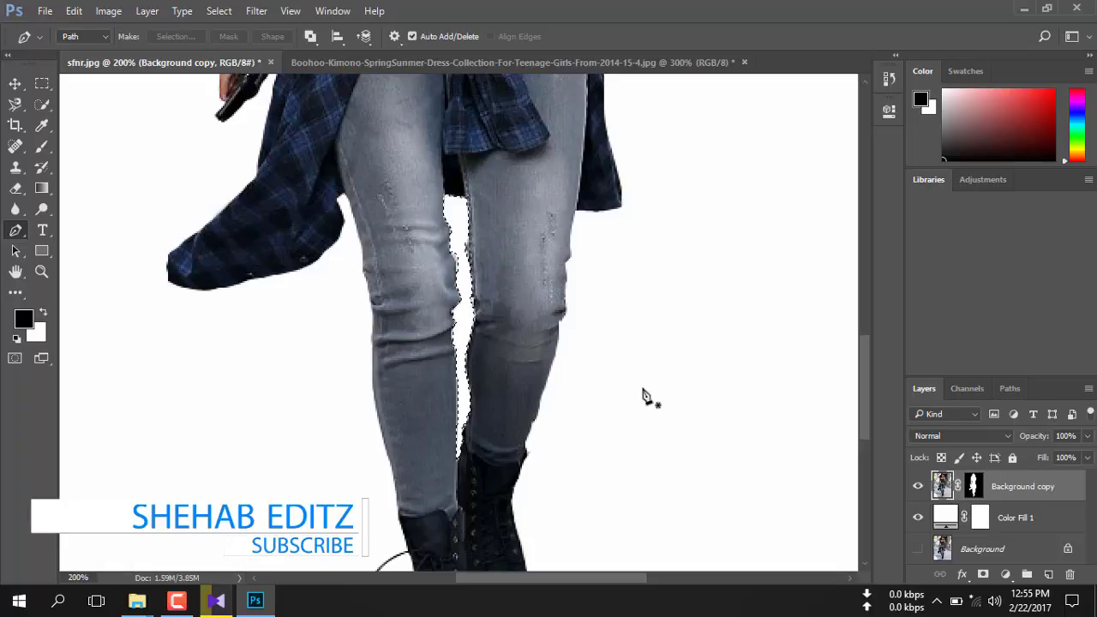
pyautogui.hotkey('ctrl', 'd')
pyautogui.hotkey('ctrl', '0')
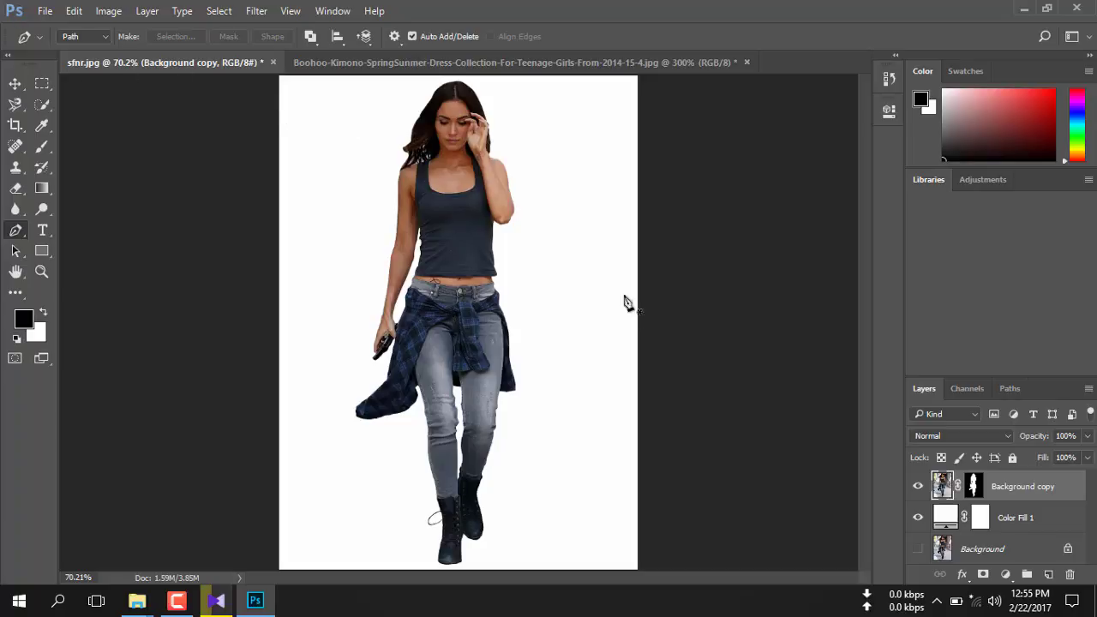
# Create a new International Paper A4 document, Untitled-1, at 210×297 mm and 300 ppi
pyautogui.click(45, 11)
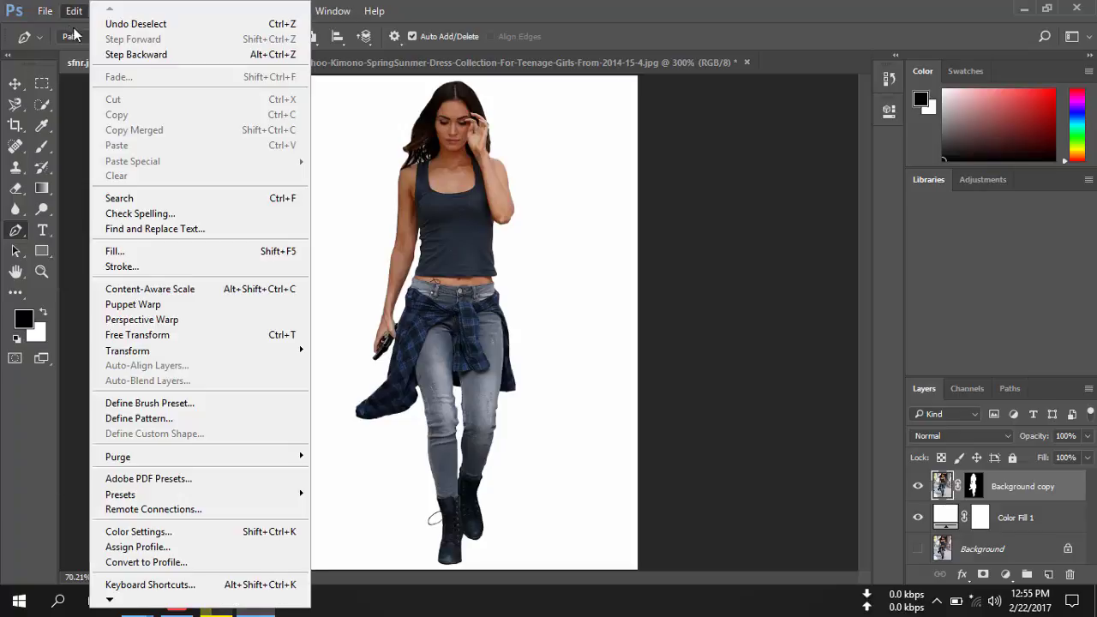
pyautogui.click(670, 80)
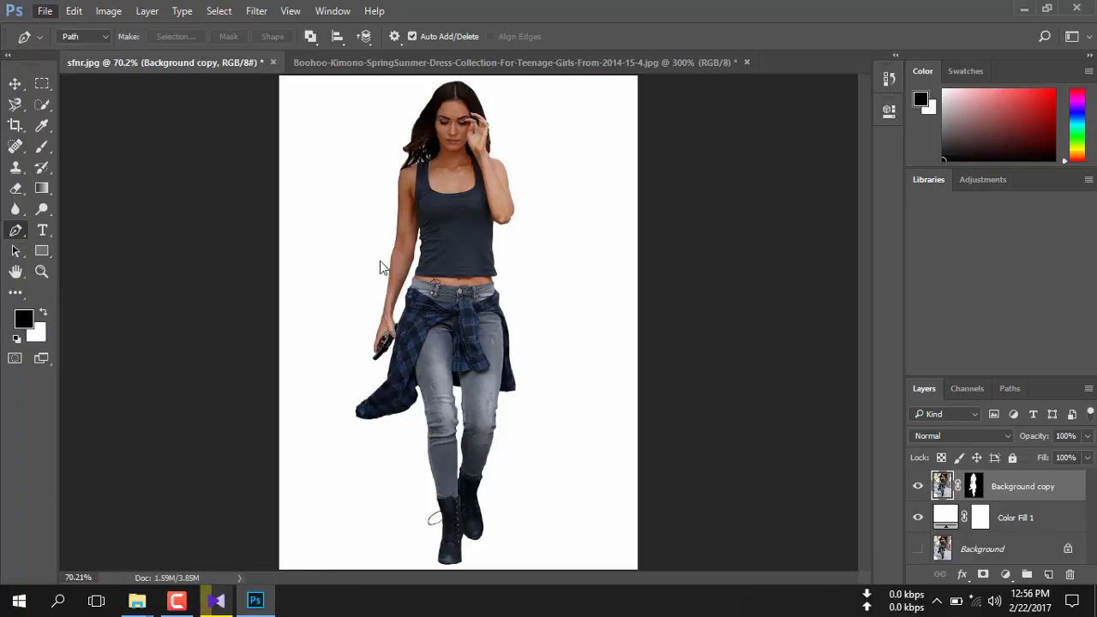
pyautogui.hotkey('ctrl', 'n')
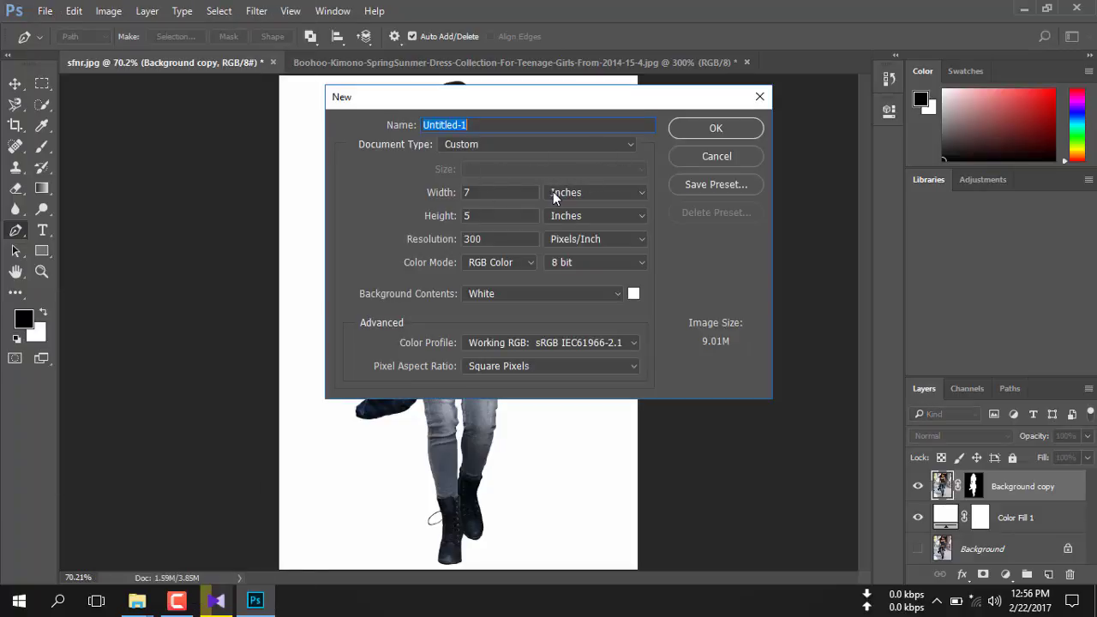
pyautogui.click(497, 145)
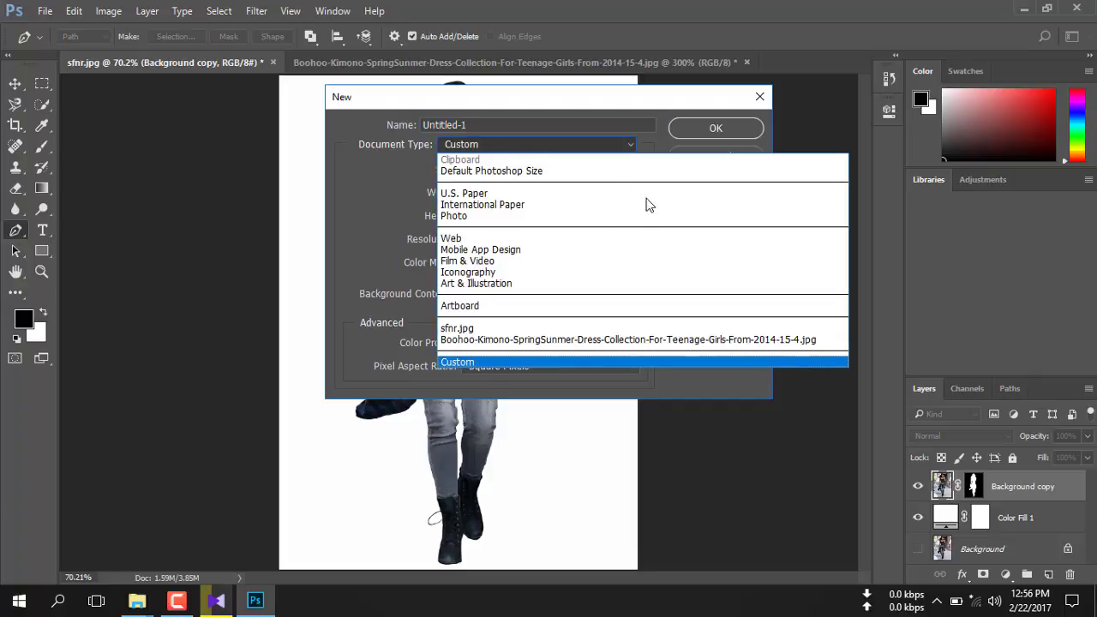
pyautogui.click(547, 204)
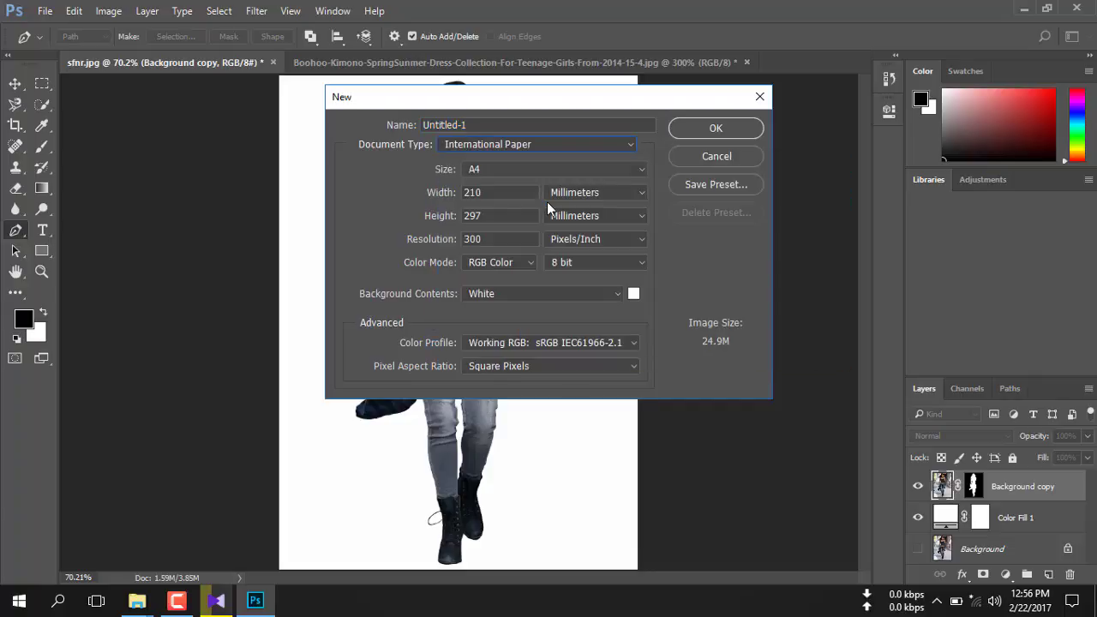
pyautogui.click(498, 169)
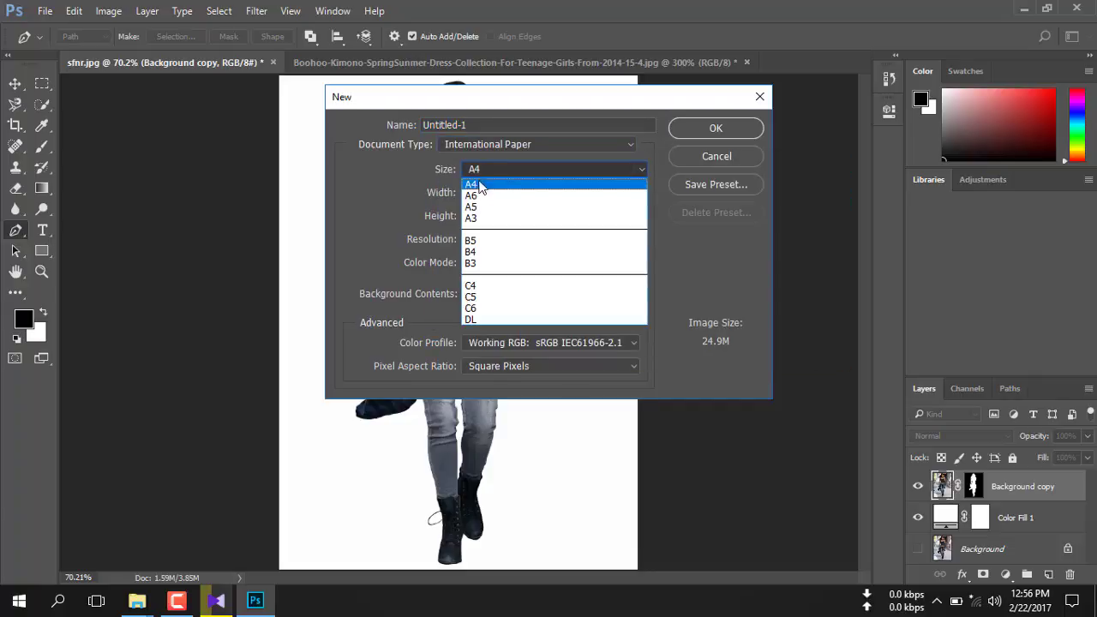
pyautogui.click(480, 174)
pyautogui.click(734, 129)
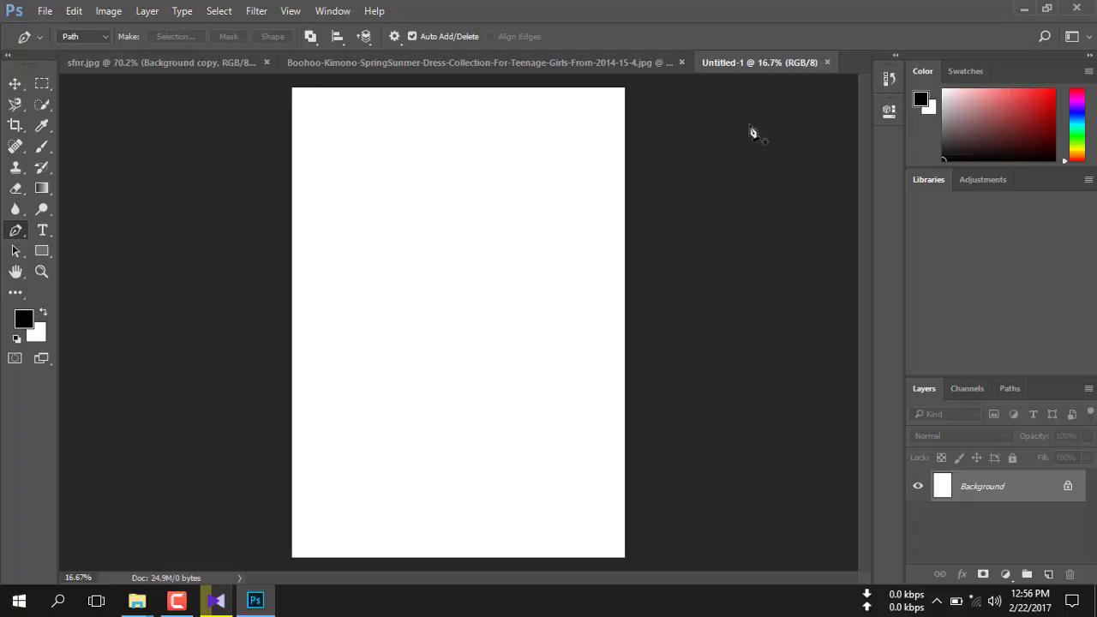
# Close the Boohoo-Kimono photo without saving, returning to sfnr.jpg
pyautogui.click(673, 62)
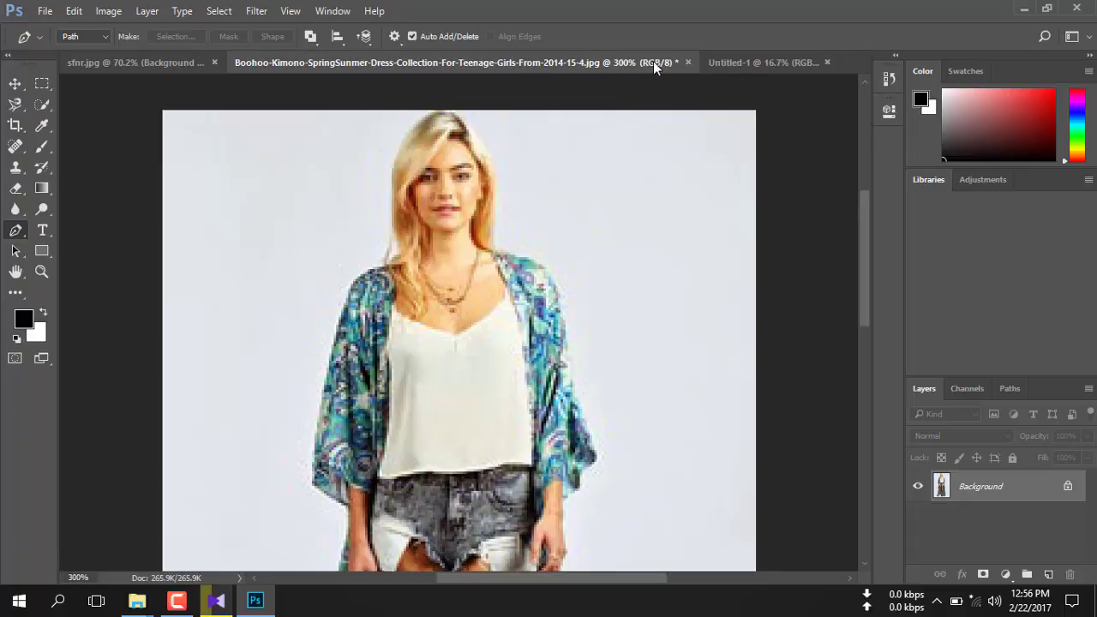
pyautogui.click(688, 62)
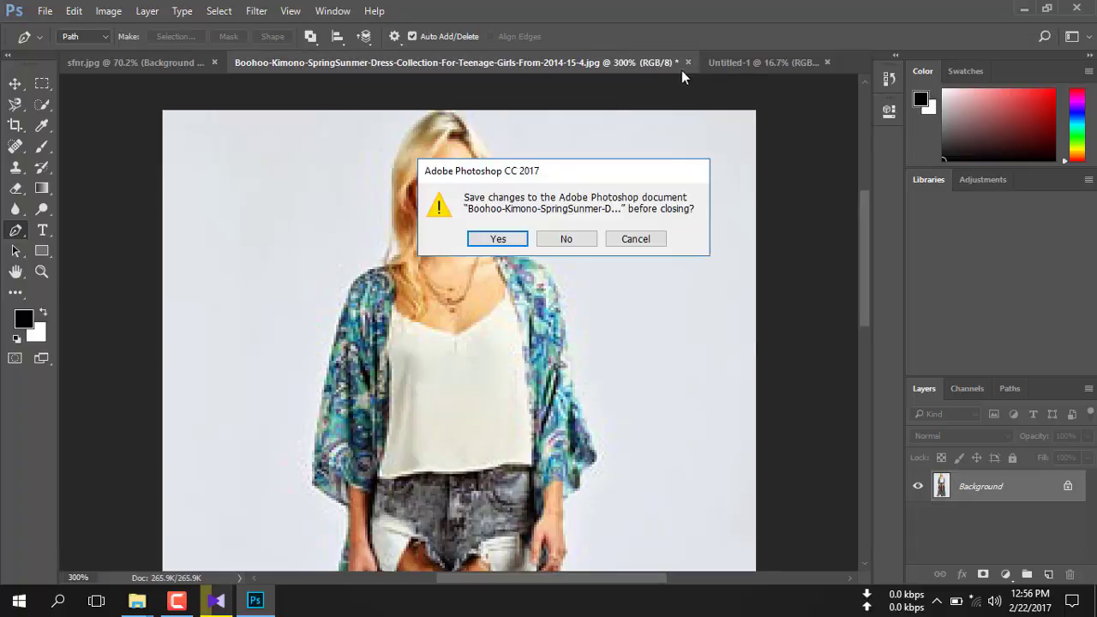
pyautogui.click(564, 239)
pyautogui.click(177, 65)
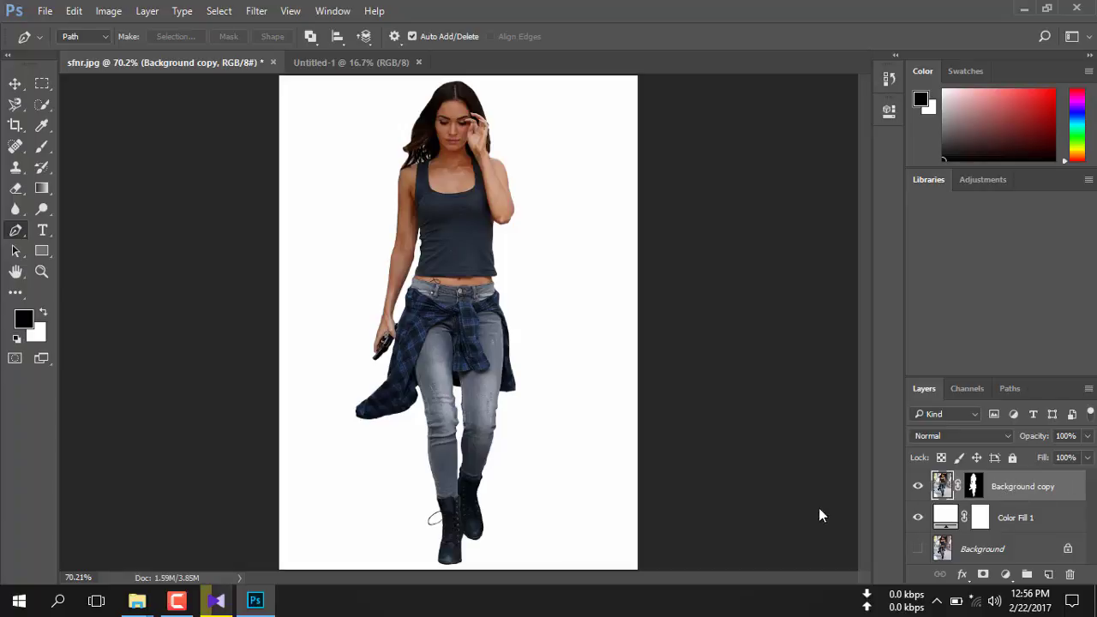
# Drag the masked woman onto the Untitled-1 A4 page and convert her layer to a Smart Object
pyautogui.click(16, 83)
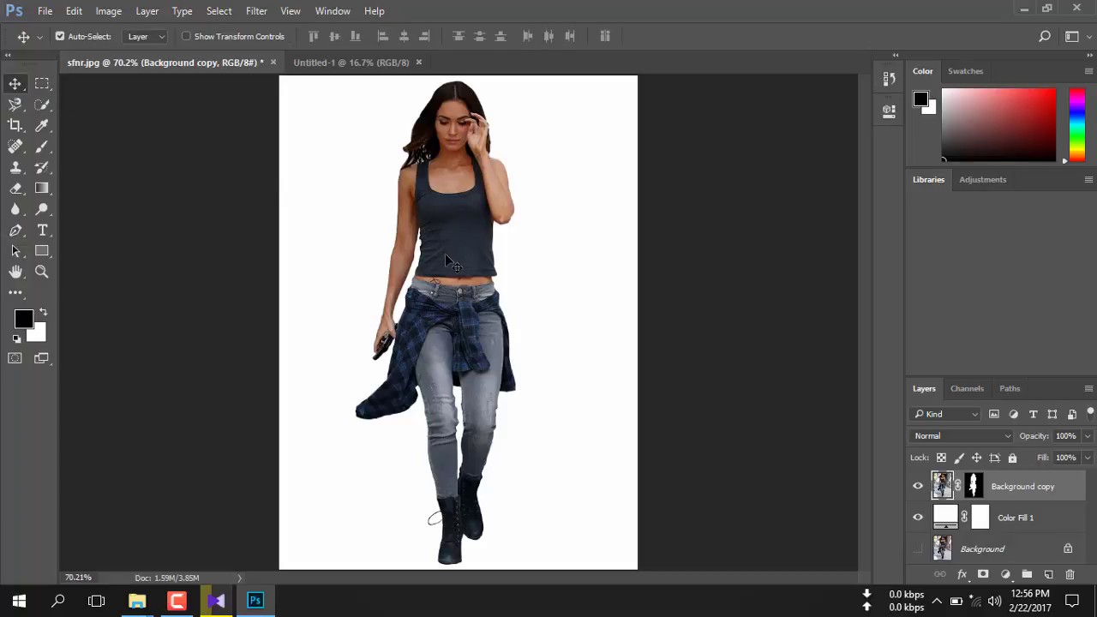
pyautogui.moveTo(444, 255)
pyautogui.mouseDown()
pyautogui.moveTo(386, 90)
pyautogui.moveTo(465, 312)
pyautogui.moveTo(458, 331)
pyautogui.mouseUp()
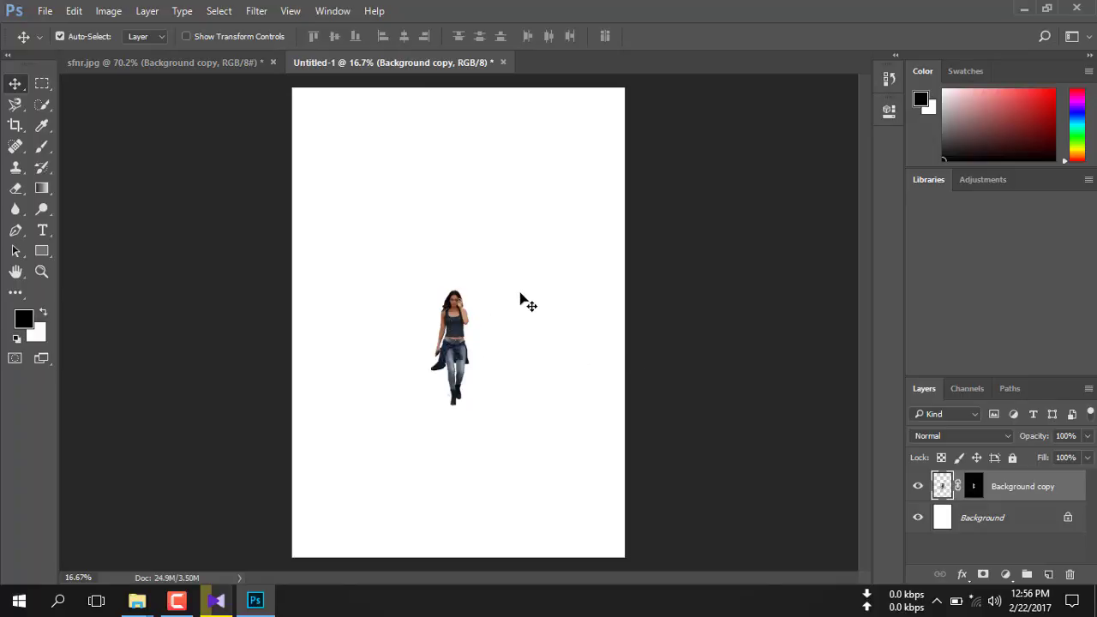
pyautogui.rightClick(1008, 487)
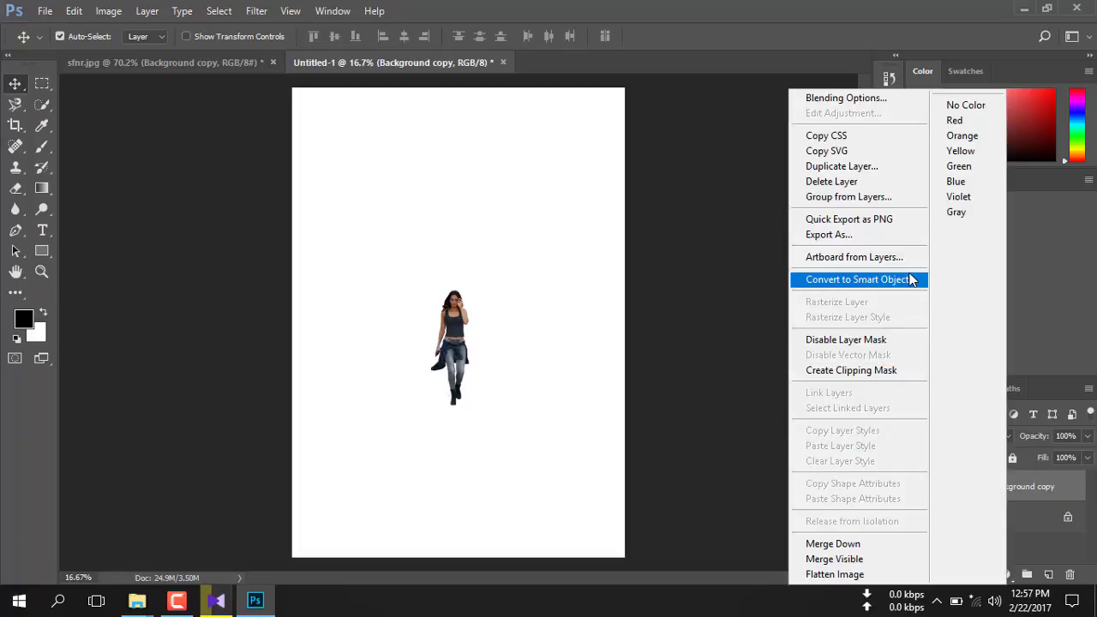
pyautogui.click(862, 281)
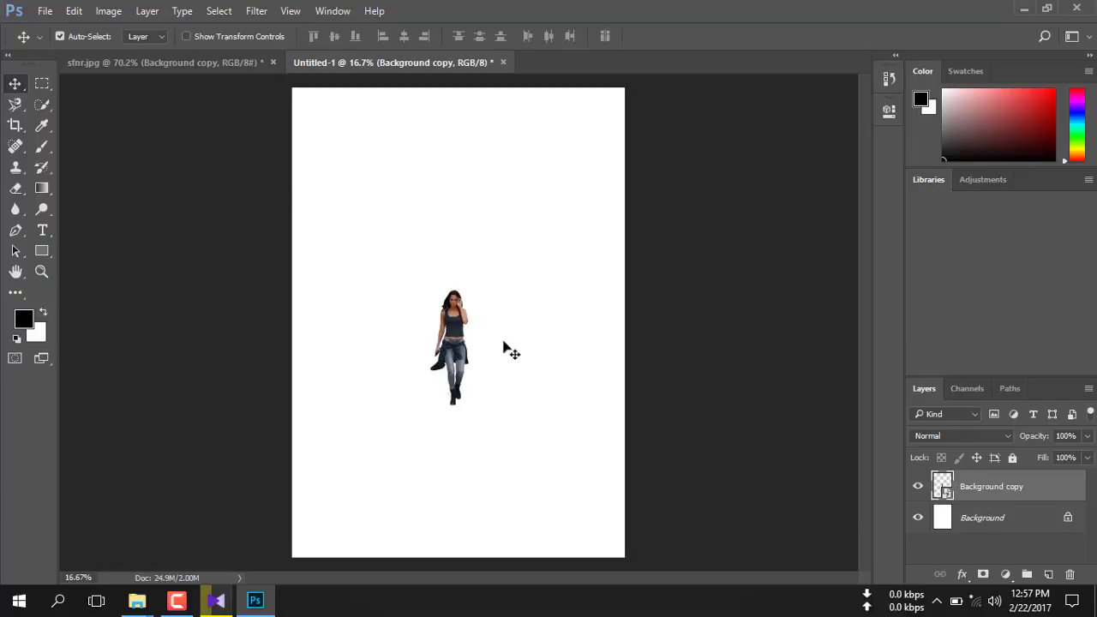
# Scale the smart-object woman up to about 371% with the transform handles and commit
pyautogui.click(201, 37)
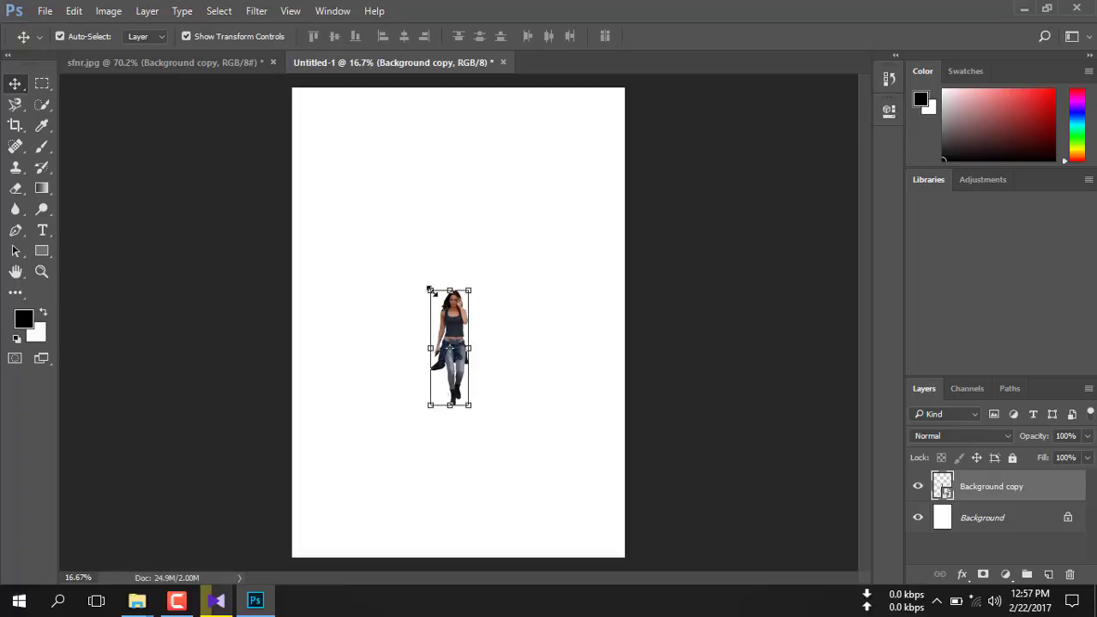
pyautogui.moveTo(430, 290); pyautogui.dragTo(387, 214)
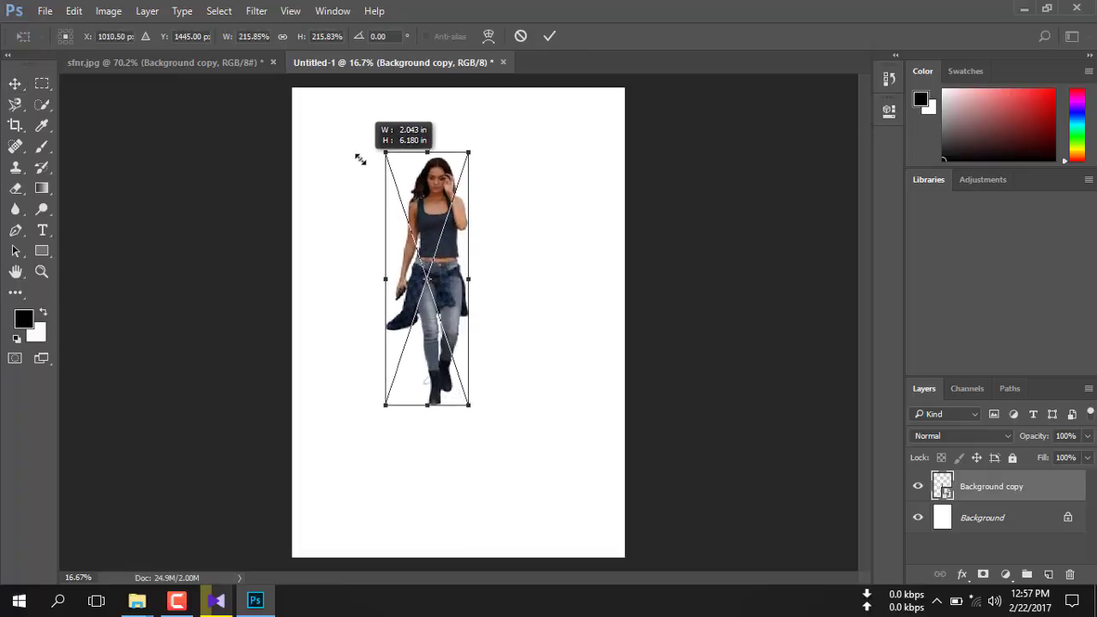
pyautogui.moveTo(388, 214); pyautogui.dragTo(351, 101)
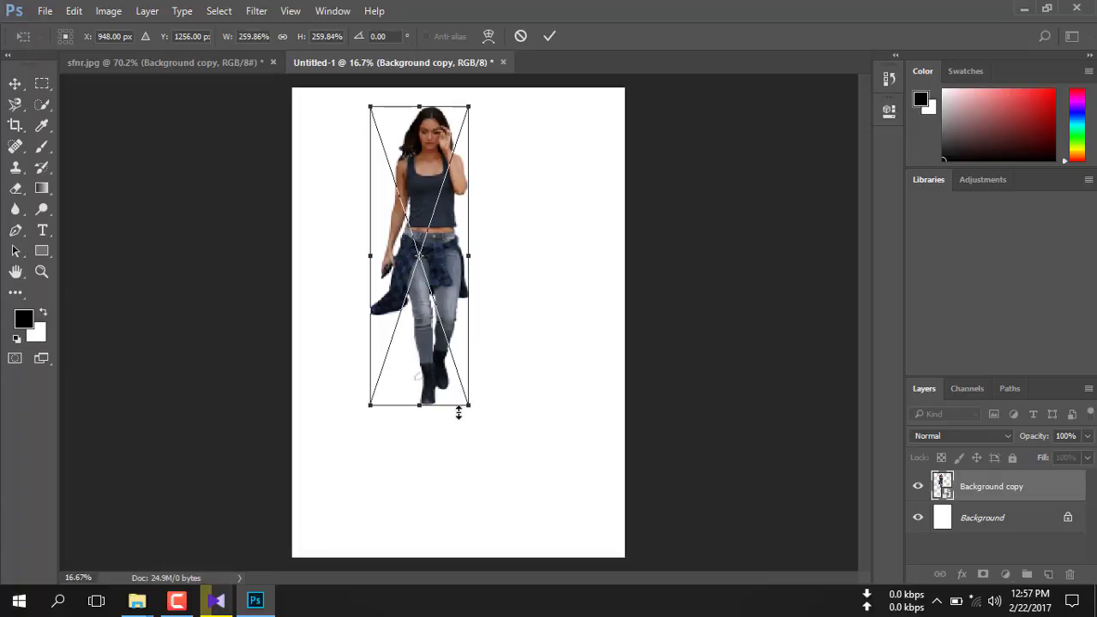
pyautogui.moveTo(467, 400); pyautogui.dragTo(582, 506)
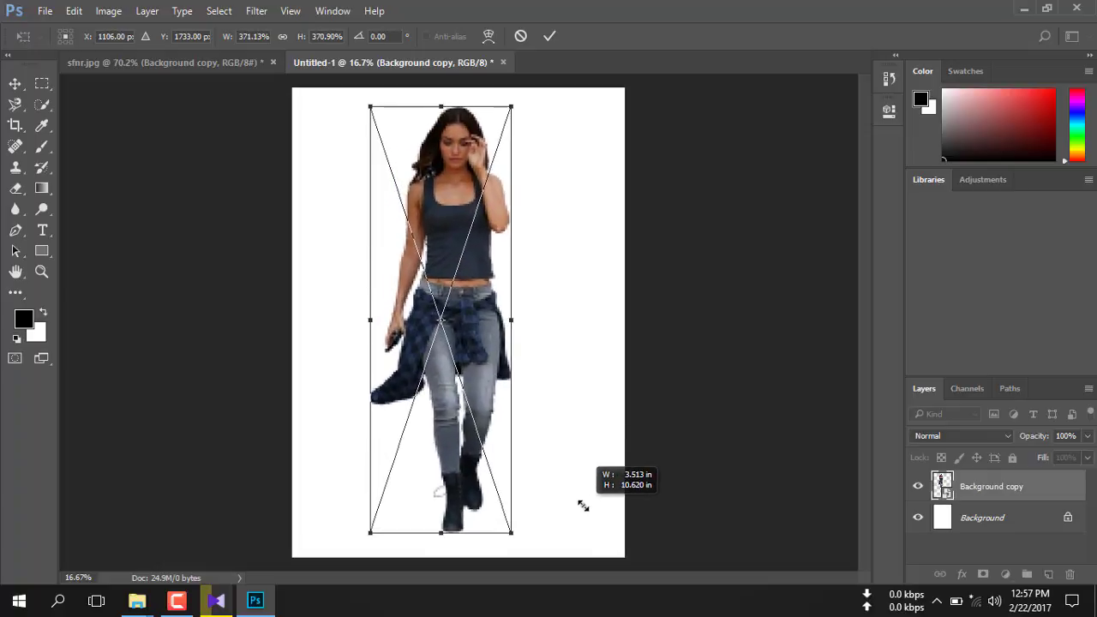
pyautogui.click(548, 38)
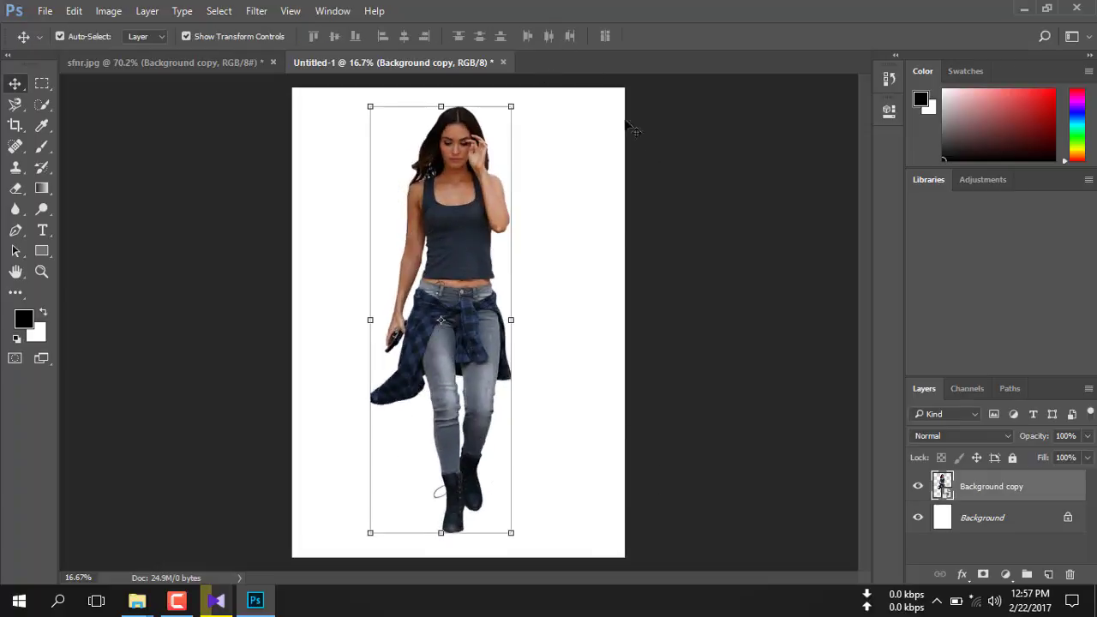